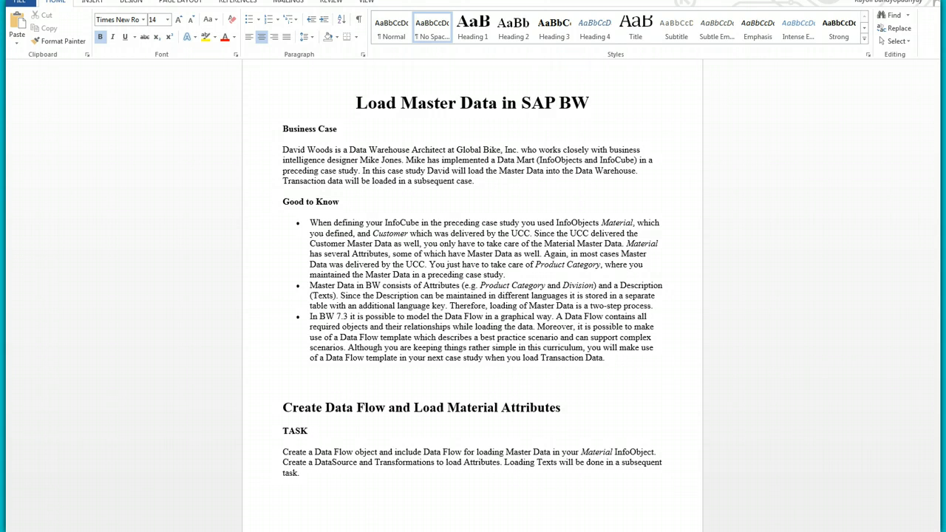
# Step: Launch SAP Logon 740 from the Start menu's SAP Front End program folder
pyautogui.press('super')
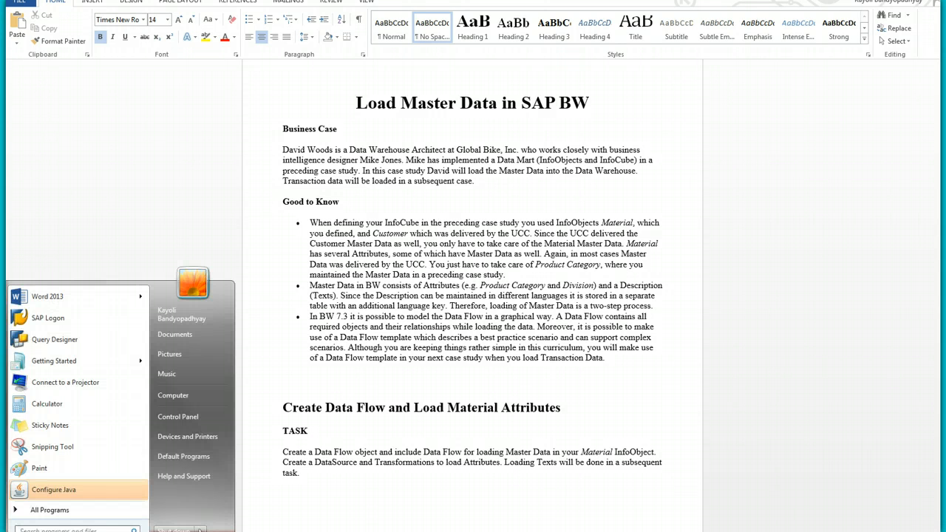
pyautogui.click(37, 510)
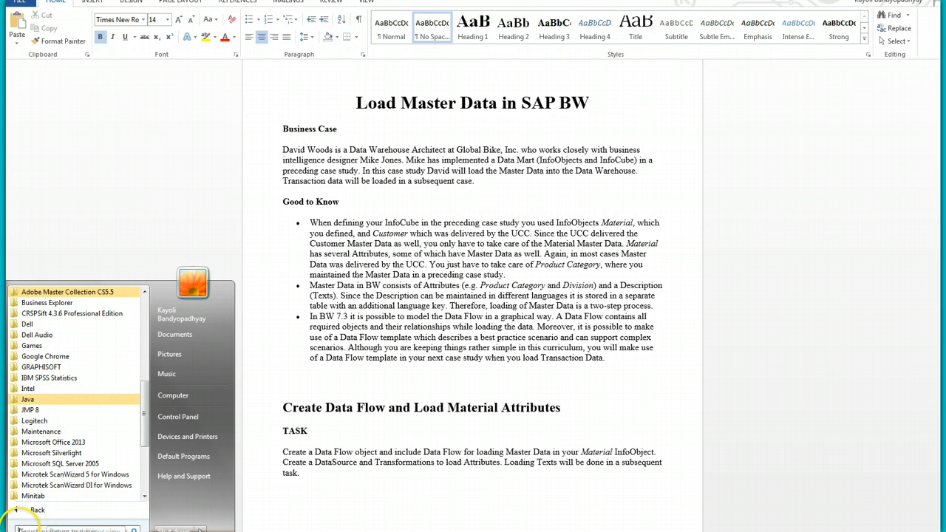
pyautogui.moveTo(146, 416); pyautogui.dragTo(143, 460)
pyautogui.click(42, 443)
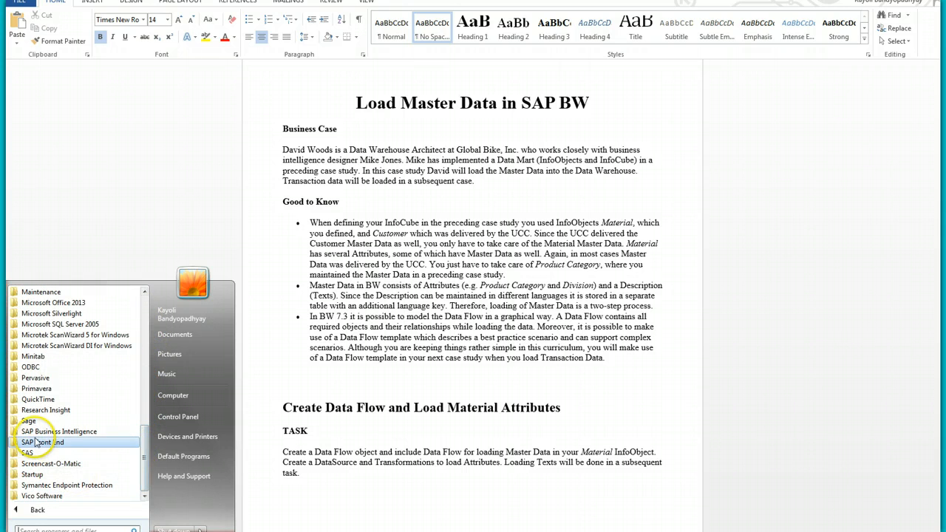
pyautogui.click(49, 464)
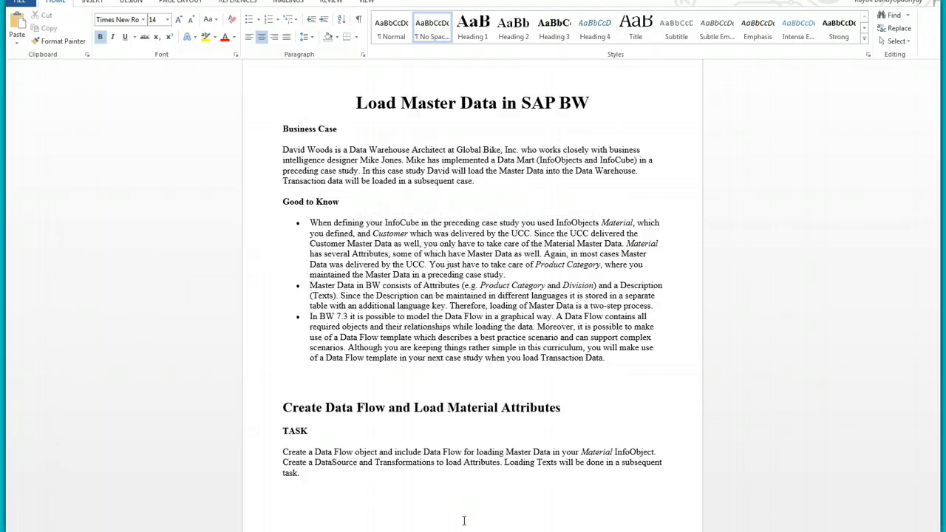
pyautogui.click(363, 453)
# Step: Log on to the BEL connection in client 800 with the assigned user ID and password
pyautogui.click(195, 65)
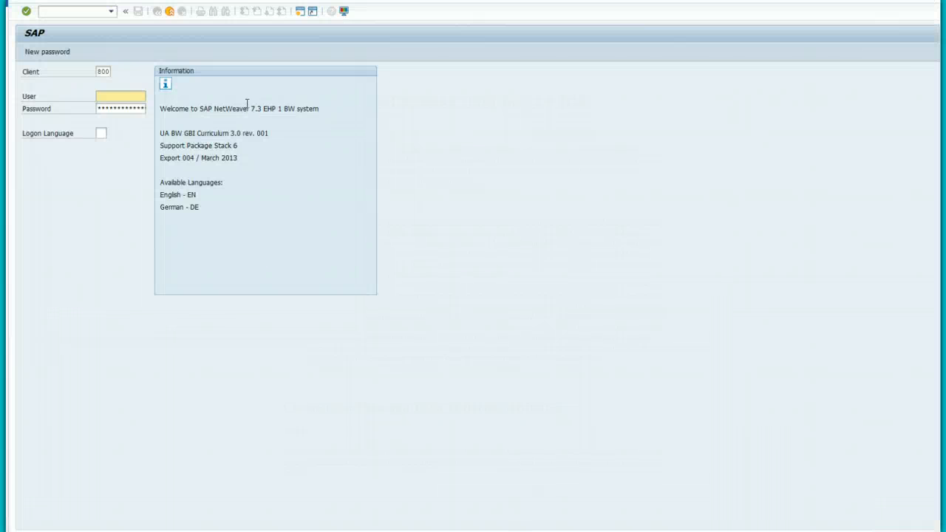
pyautogui.click(118, 97)
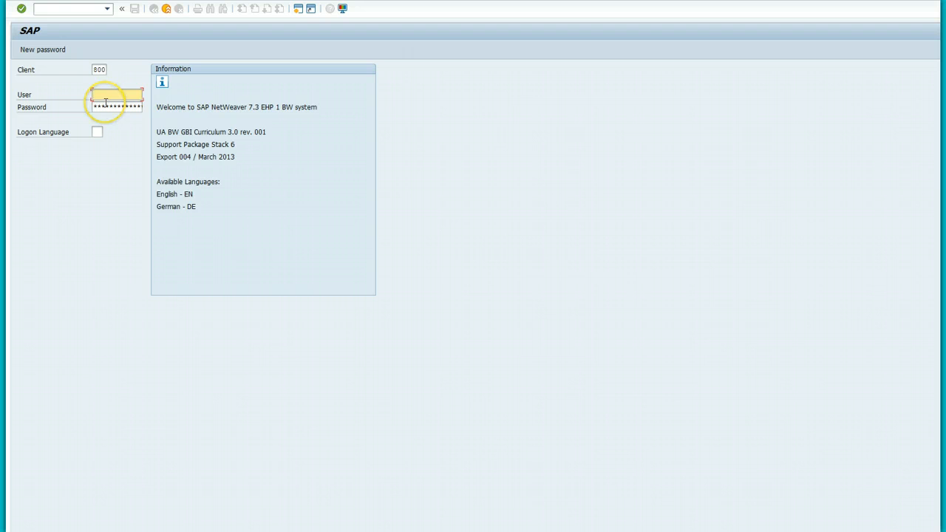
pyautogui.write('LU-000')
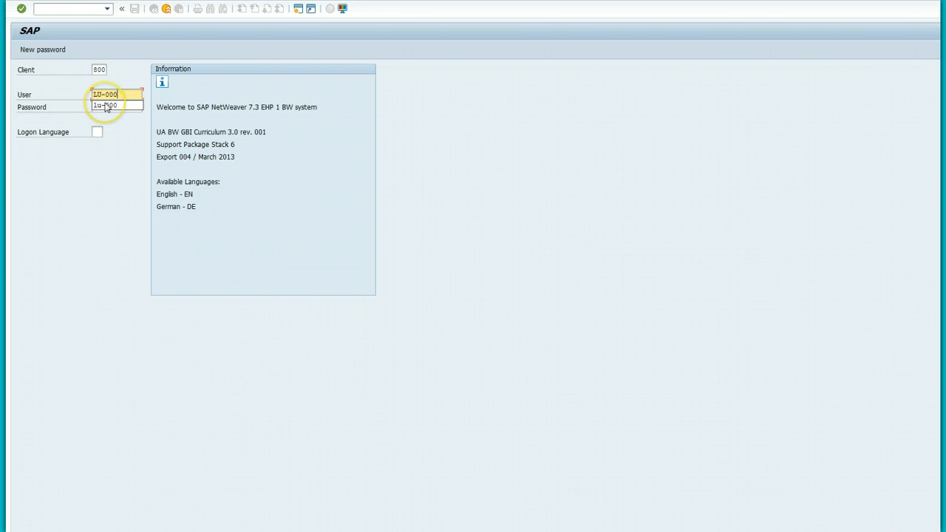
pyautogui.press('Tab')
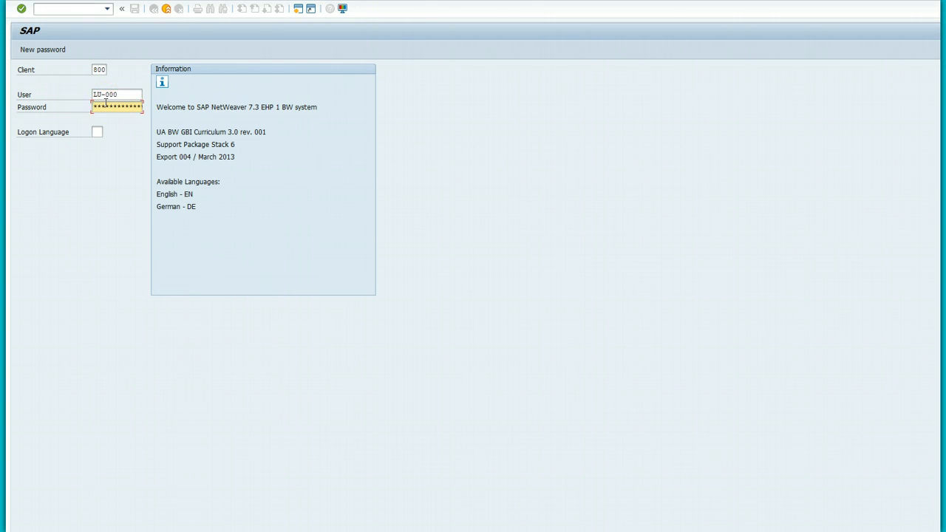
pyautogui.write('****')
pyautogui.click(21, 8)
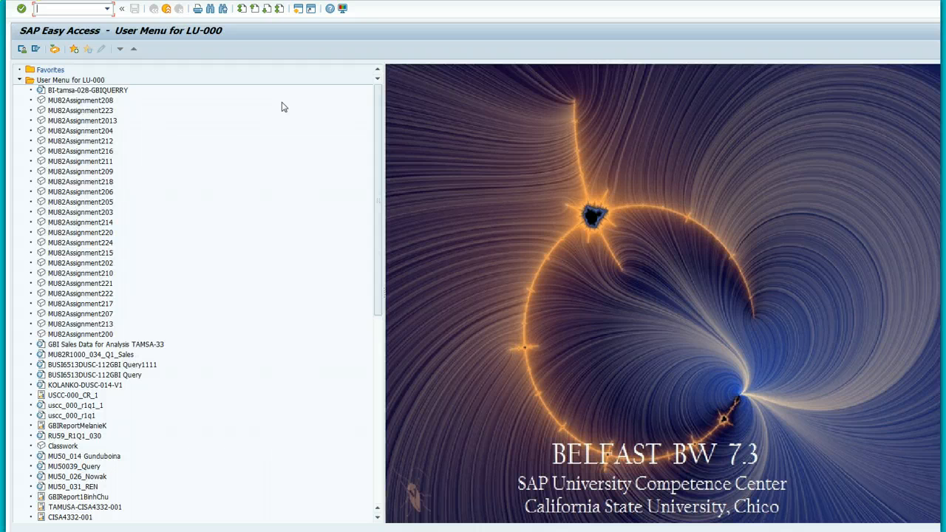
# Step: Open the Data Warehousing Workbench and show its Data Flows tree
pyautogui.moveTo(380, 148); pyautogui.dragTo(394, 349)
pyautogui.click(87, 304)
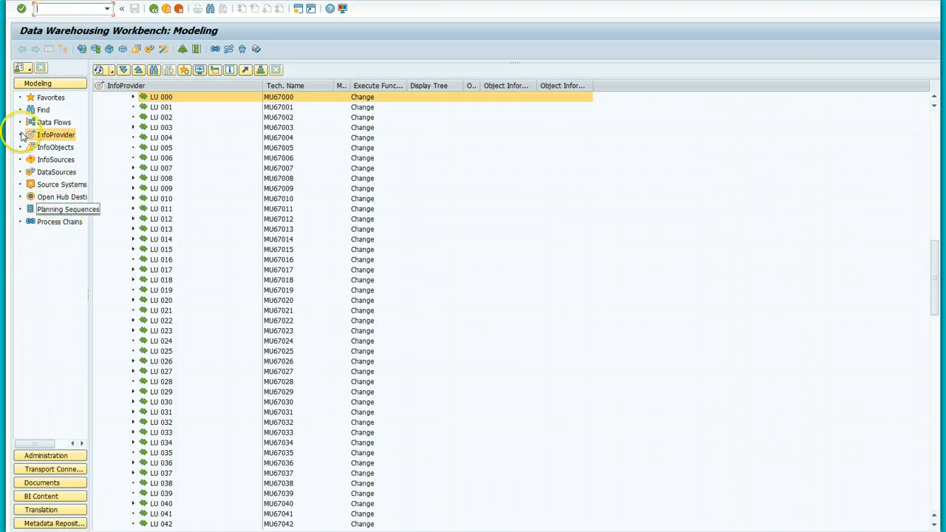
pyautogui.click(53, 123)
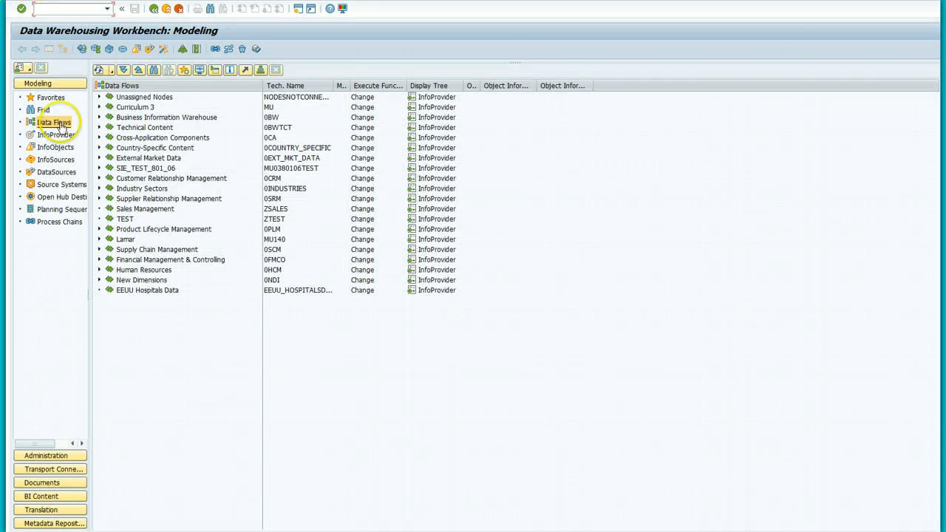
# Step: Expand Curriculum 3 > Master Copy > LU and select the LU 000 InfoArea
pyautogui.click(124, 109)
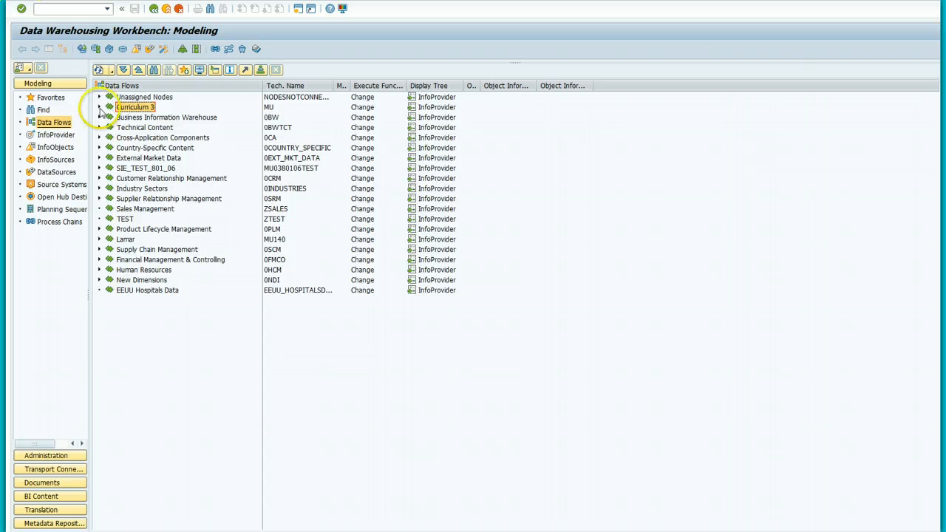
pyautogui.click(99, 107)
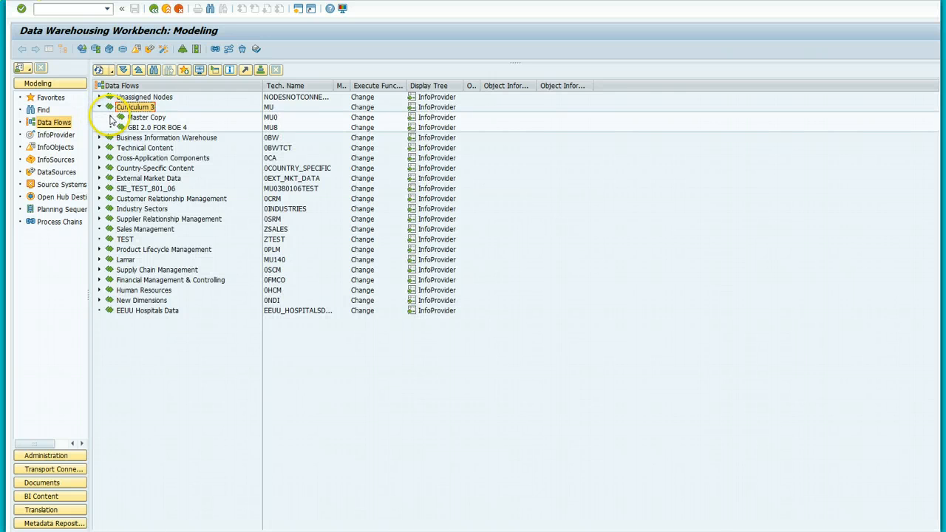
pyautogui.click(111, 116)
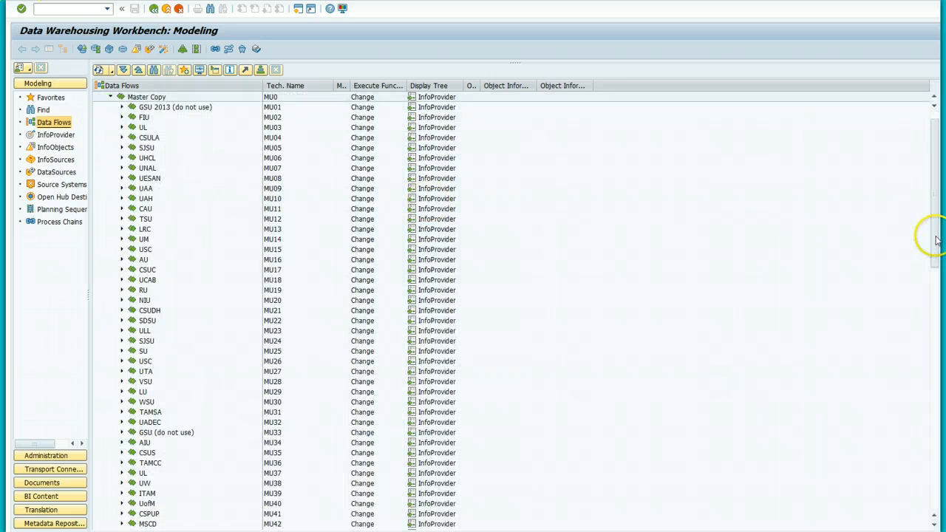
pyautogui.moveTo(934, 239); pyautogui.dragTo(934, 429)
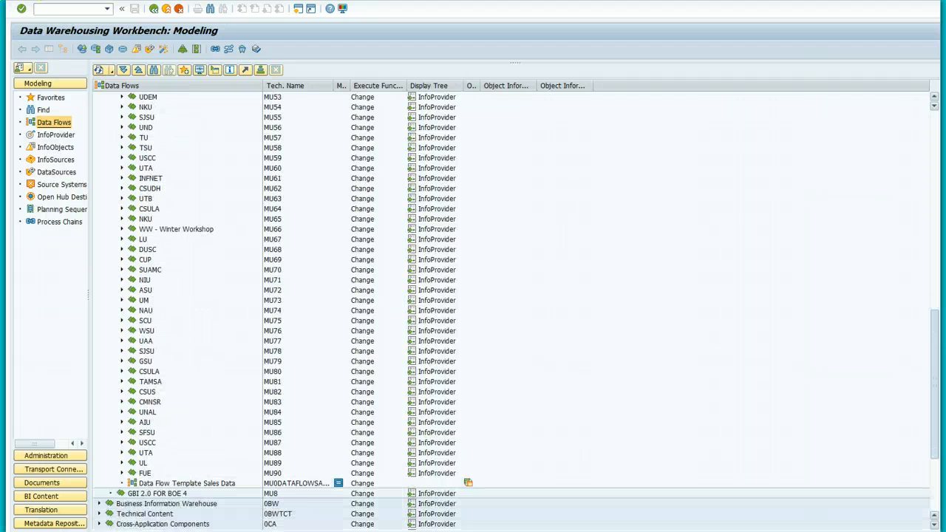
pyautogui.click(121, 240)
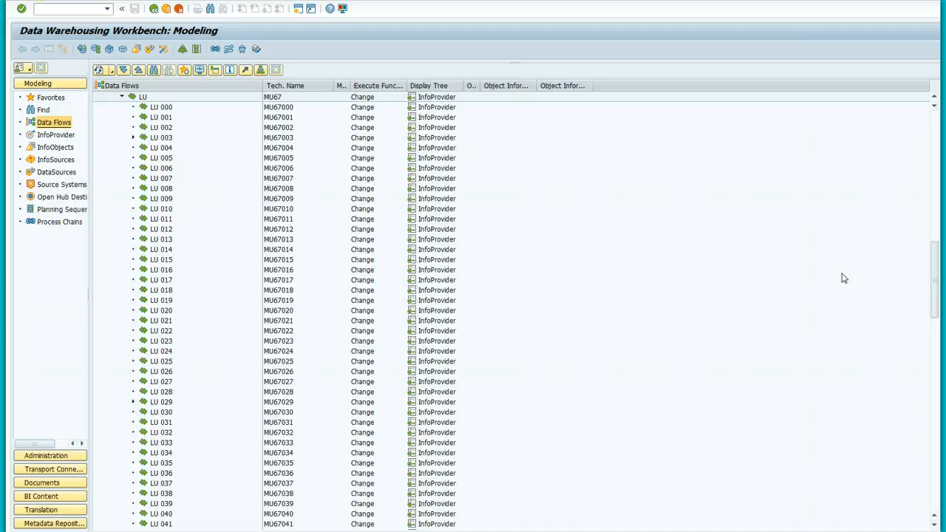
pyautogui.click(167, 108)
# Step: Under LU 000, create data flow MU67DFMD000 with description 'MU67000 Data Flow Master Data'
pyautogui.rightClick(168, 111)
pyautogui.click(204, 175)
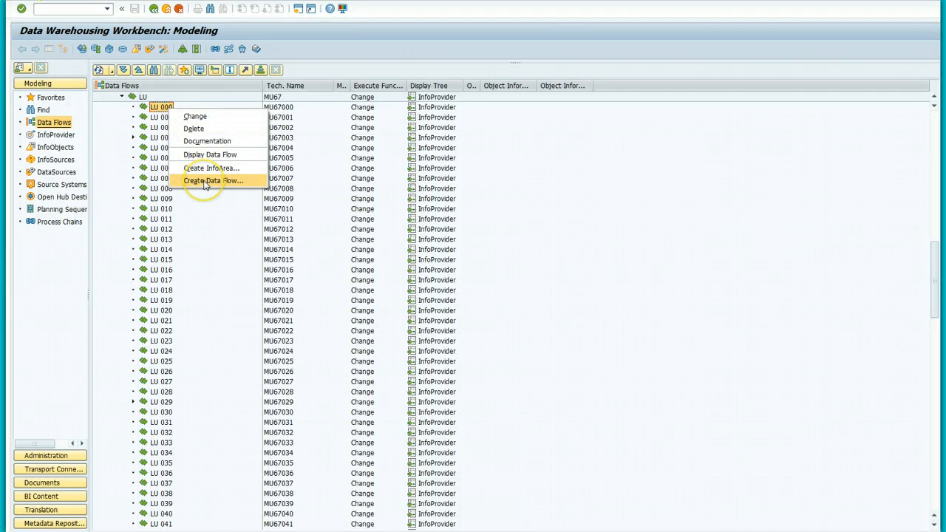
pyautogui.click(205, 182)
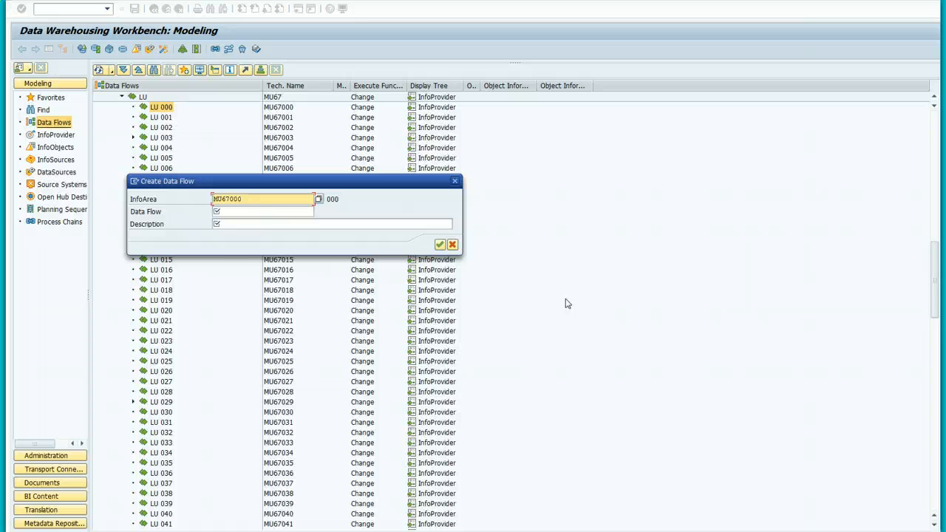
pyautogui.click(229, 213)
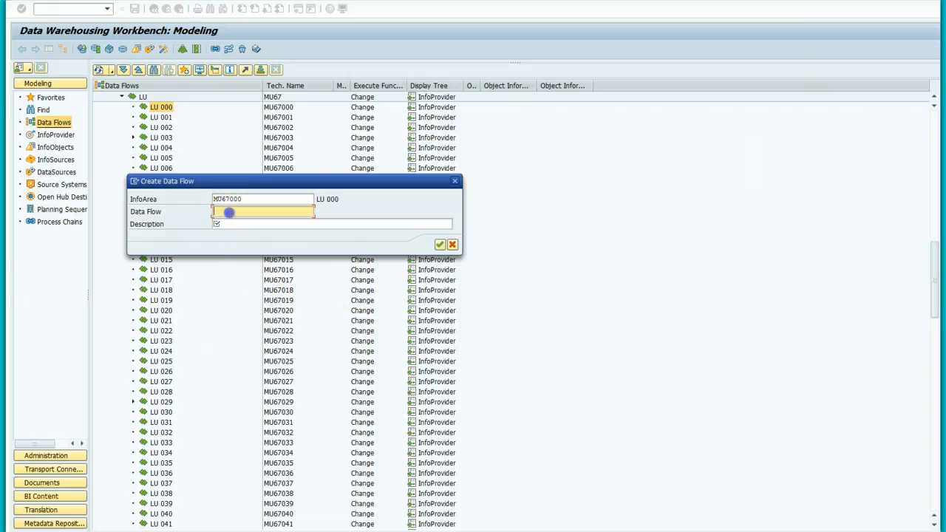
pyautogui.write('MU67')
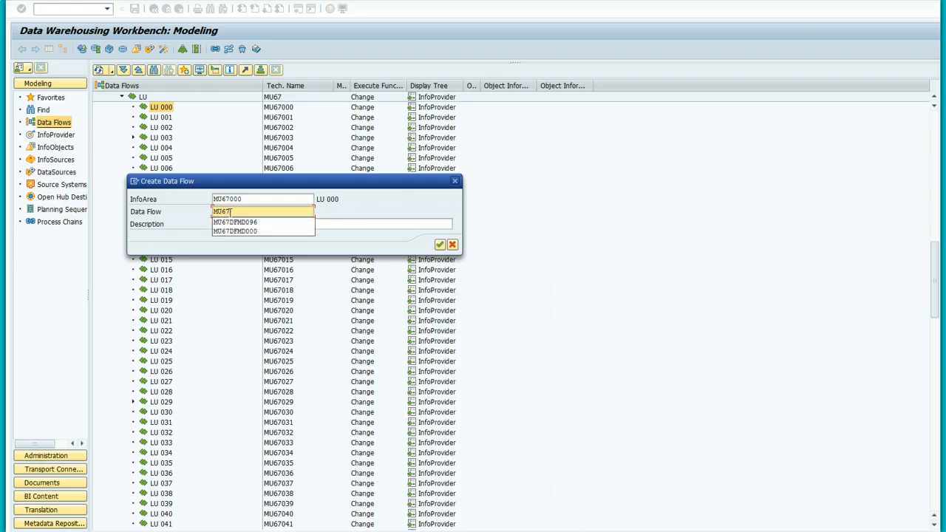
pyautogui.write('DFMD000')
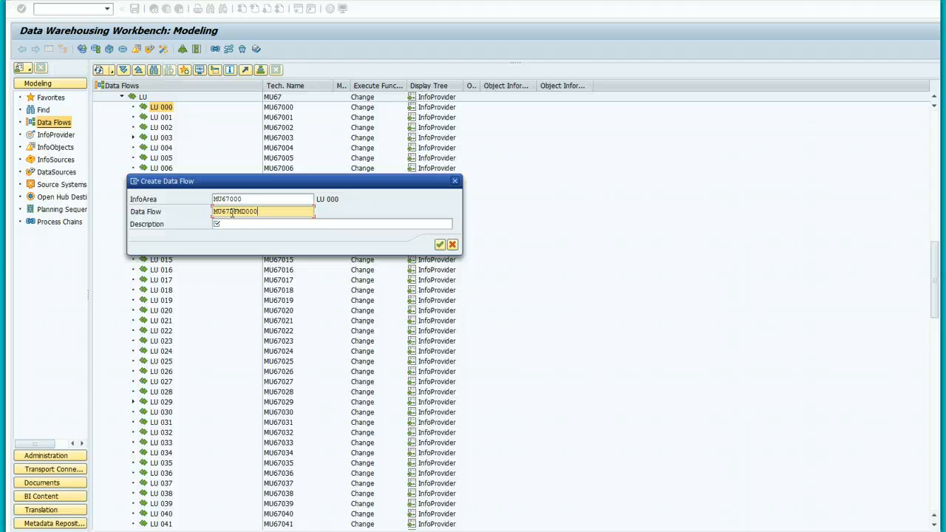
pyautogui.click(224, 222)
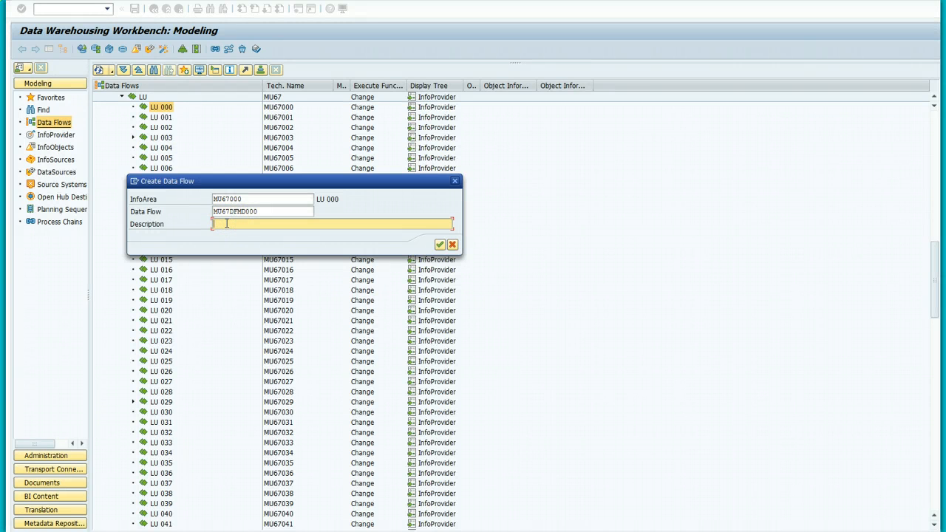
pyautogui.write('MU67000 Data Flow Master D')
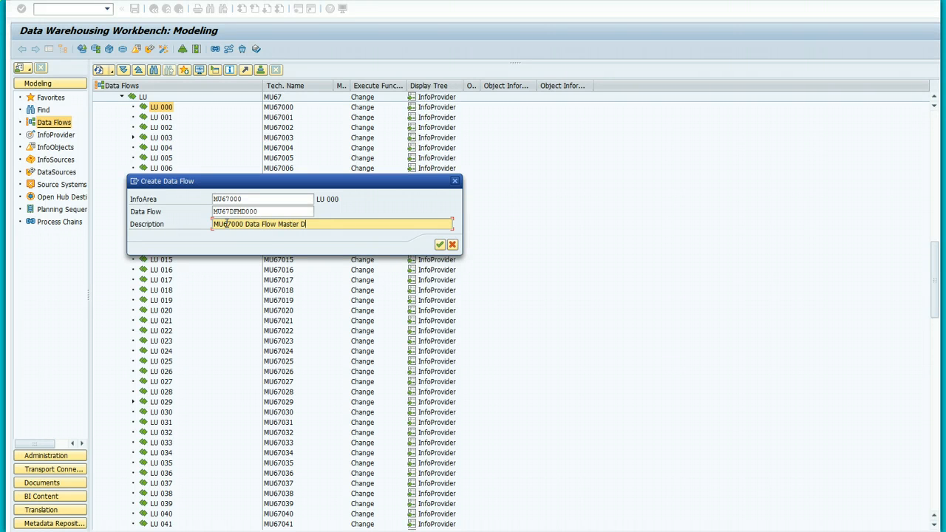
pyautogui.write('ata')
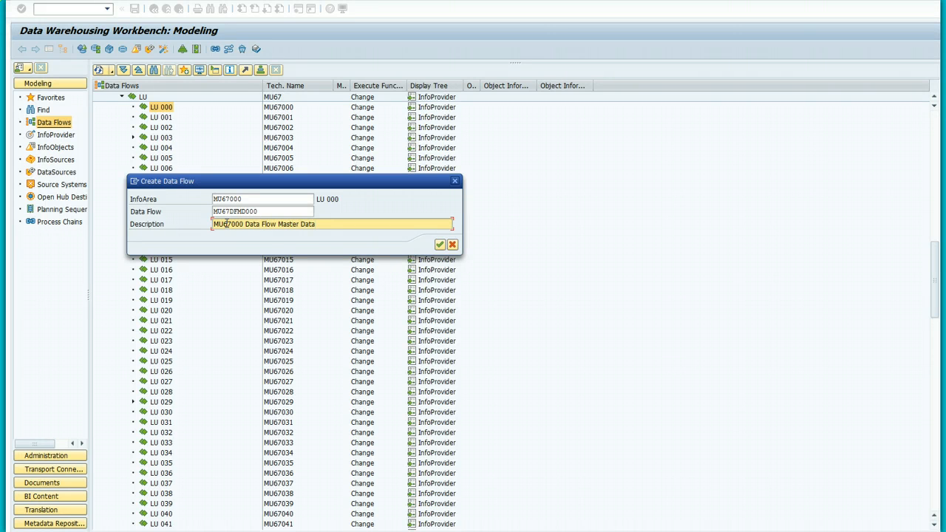
pyautogui.click(440, 244)
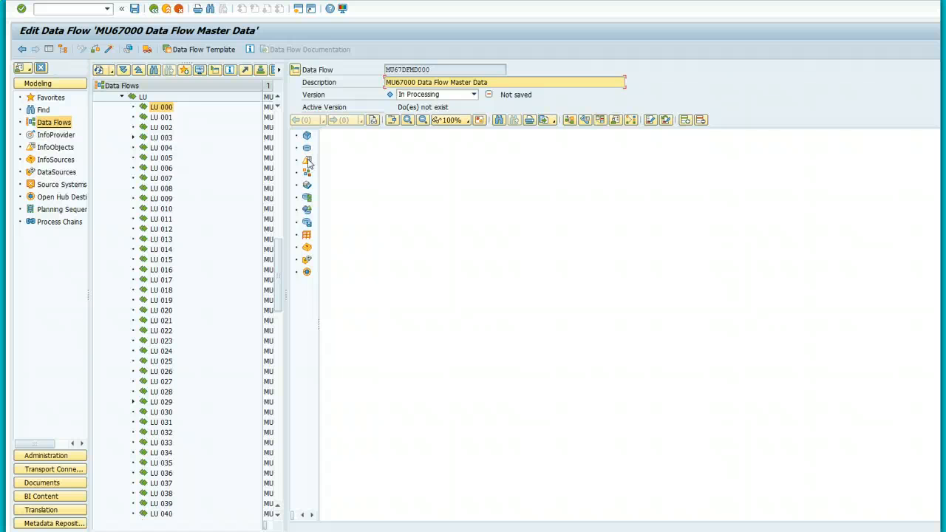
# Step: Place an InfoObject node on the canvas and choose to use an existing InfoObject for it
pyautogui.moveTo(309, 161); pyautogui.dragTo(528, 259)
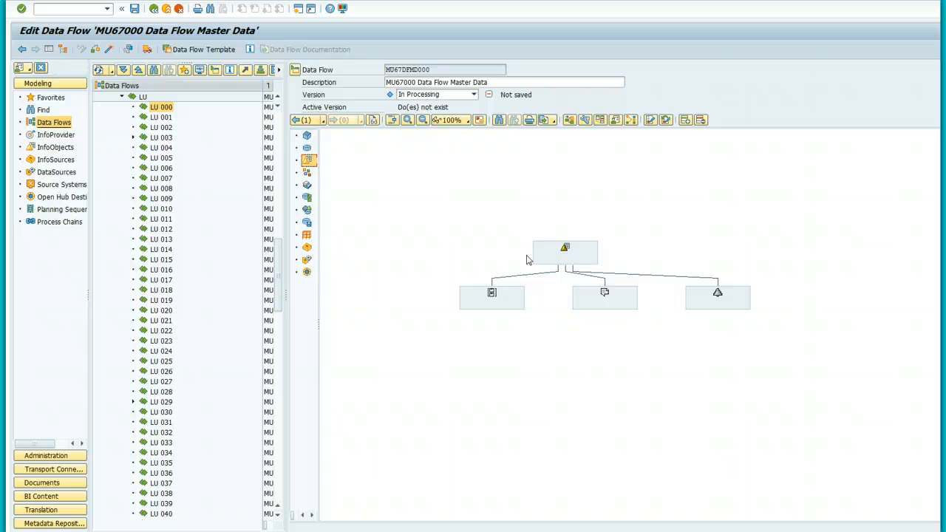
pyautogui.rightClick(575, 250)
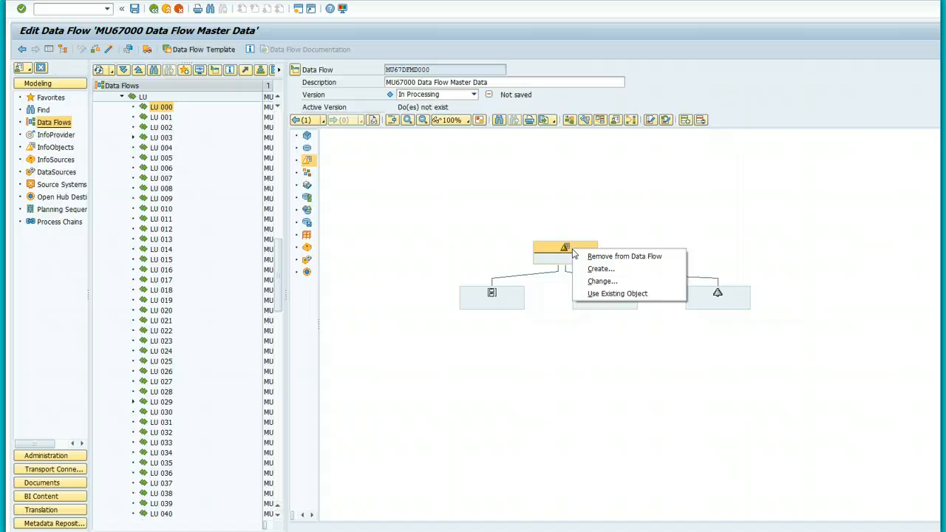
pyautogui.click(600, 293)
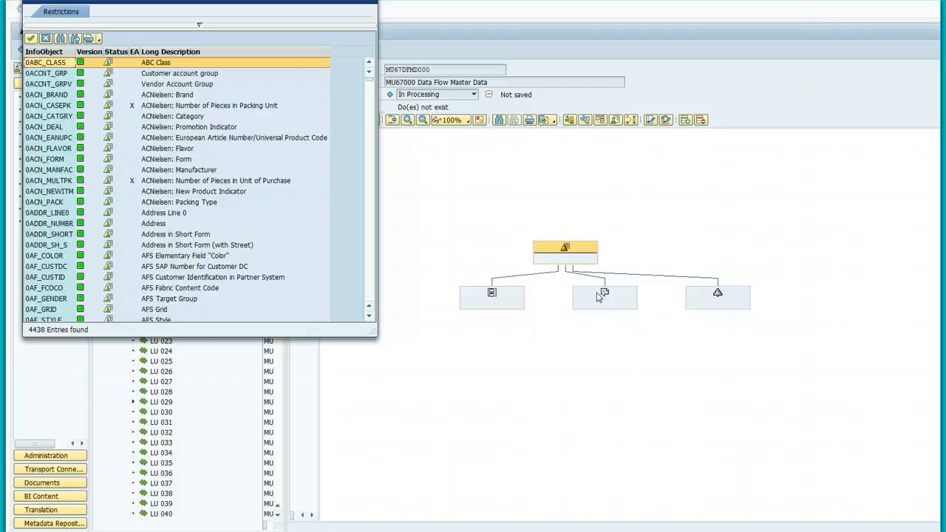
# Step: Search the InfoObject list for MU67*000 and assign MU67000 Material to the node
pyautogui.click(61, 39)
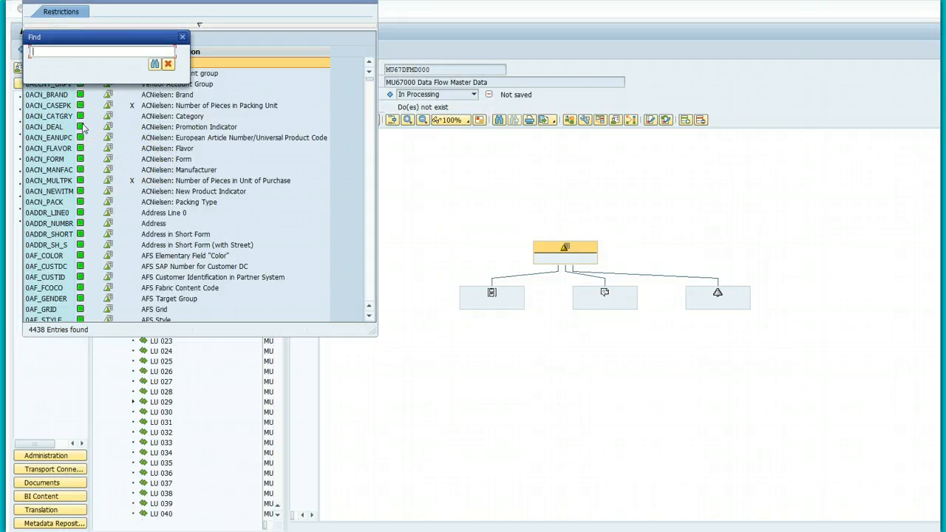
pyautogui.write('MU67*000')
pyautogui.press('Return')
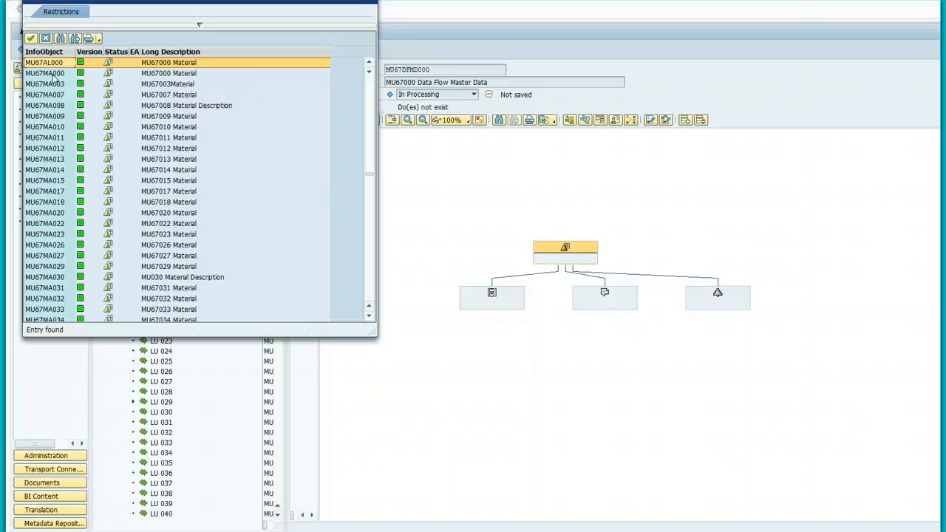
pyautogui.doubleClick(53, 74)
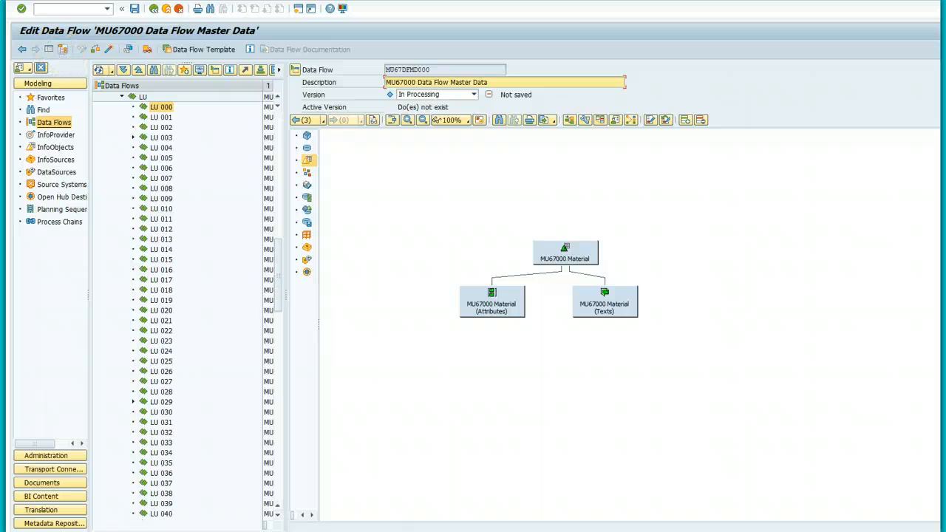
pyautogui.moveTo(193, 531)
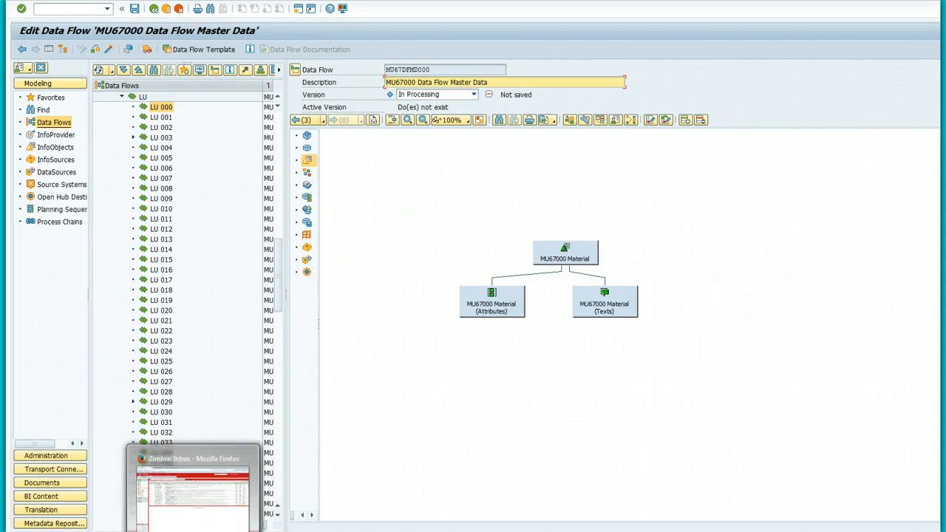
# Step: From the MISY 5360 course's Week 13 page, download GBI20ProductV01.csv and open it in Excel
pyautogui.click(192, 492)
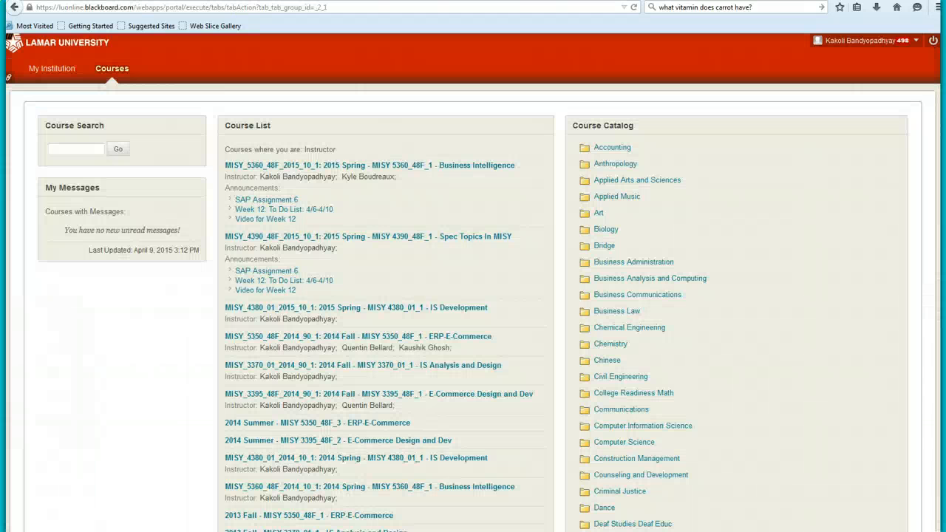
pyautogui.click(328, 166)
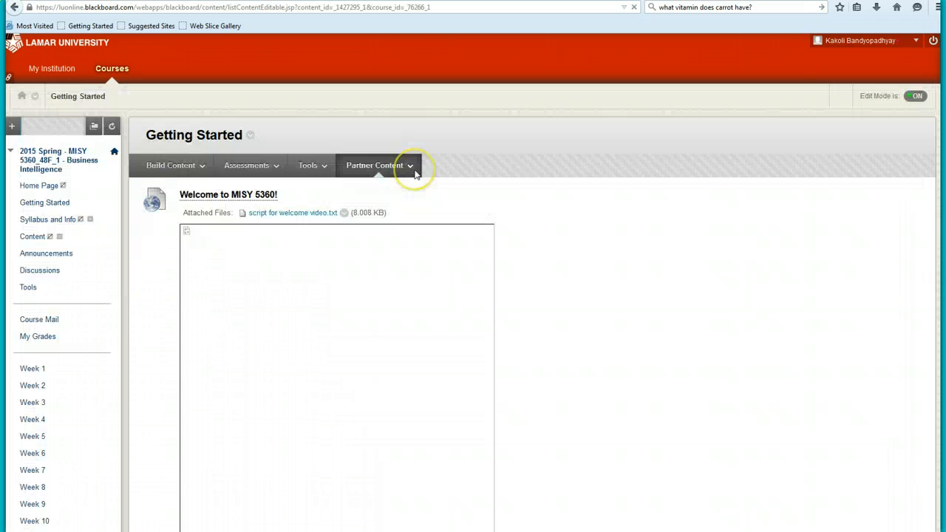
pyautogui.scroll(-8, 34, 261)
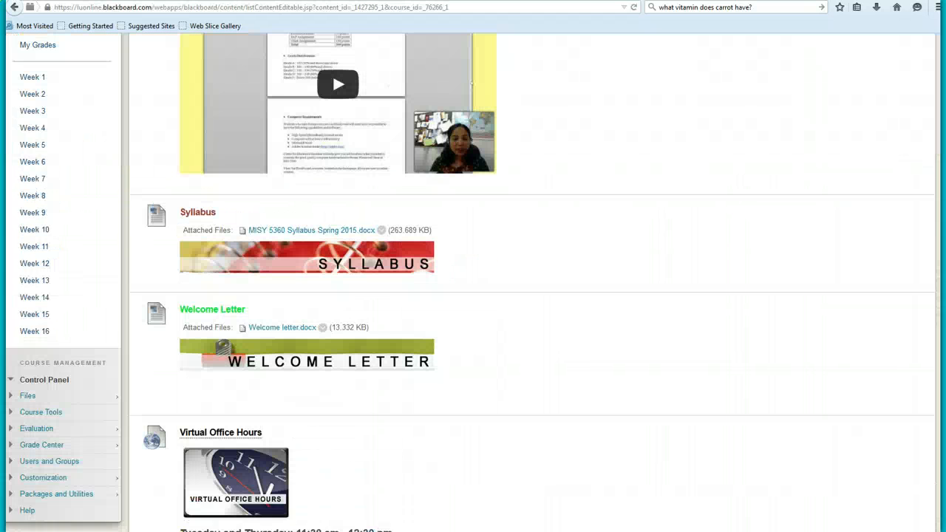
pyautogui.click(31, 247)
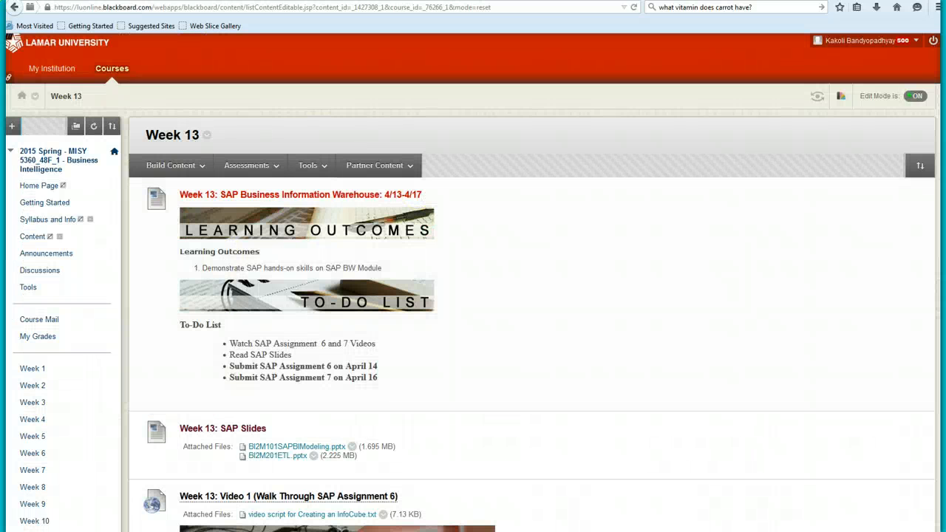
pyautogui.scroll(-6, 473, 281)
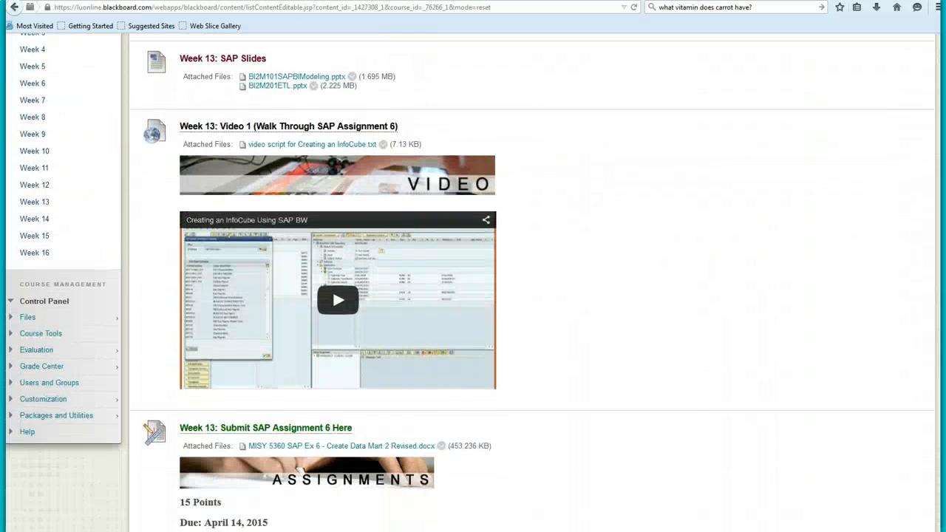
pyautogui.scroll(-2, 222, 444)
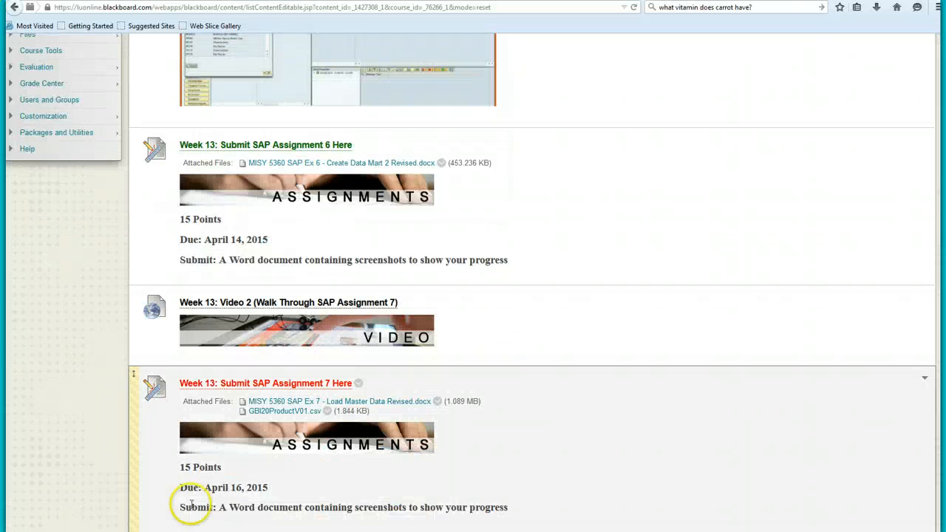
pyautogui.click(310, 418)
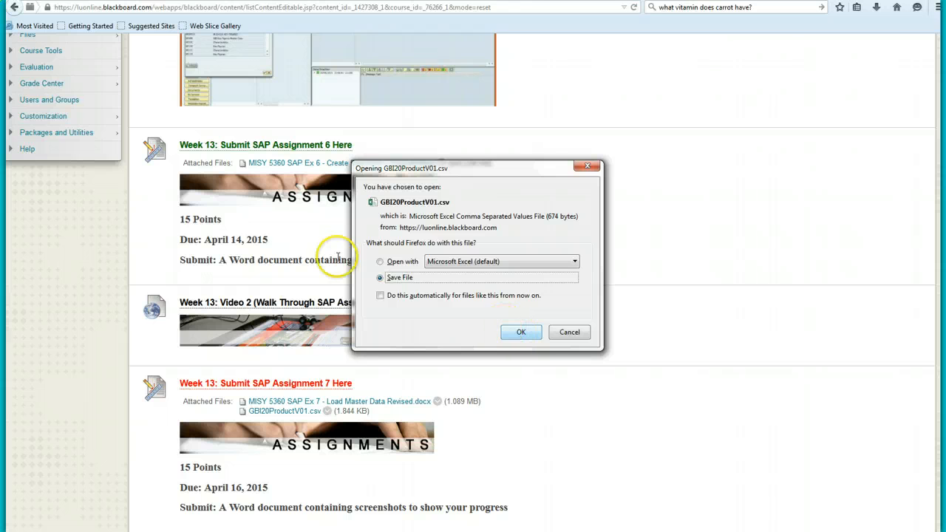
pyautogui.click(380, 262)
# Step: Save the opened GBI20ProductV01 workbook as a CSV file in My Documents
pyautogui.click(535, 342)
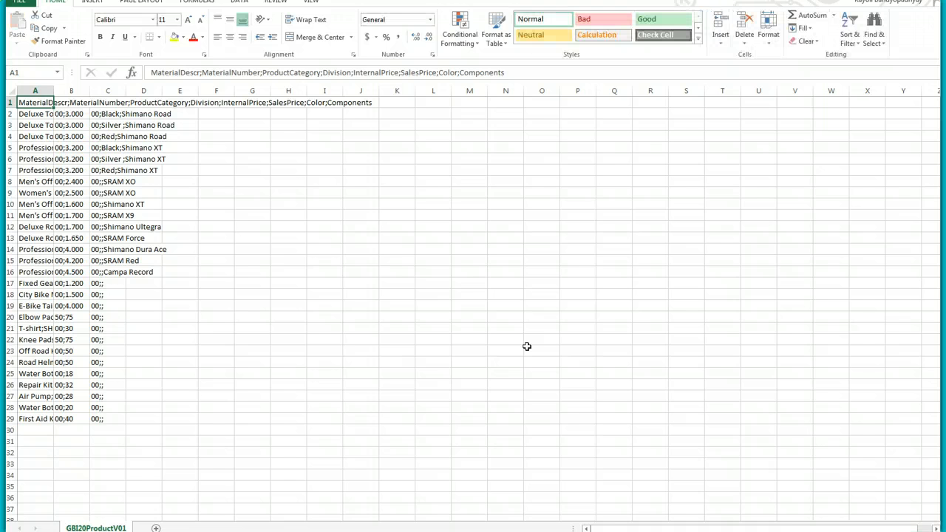
pyautogui.click(18, 4)
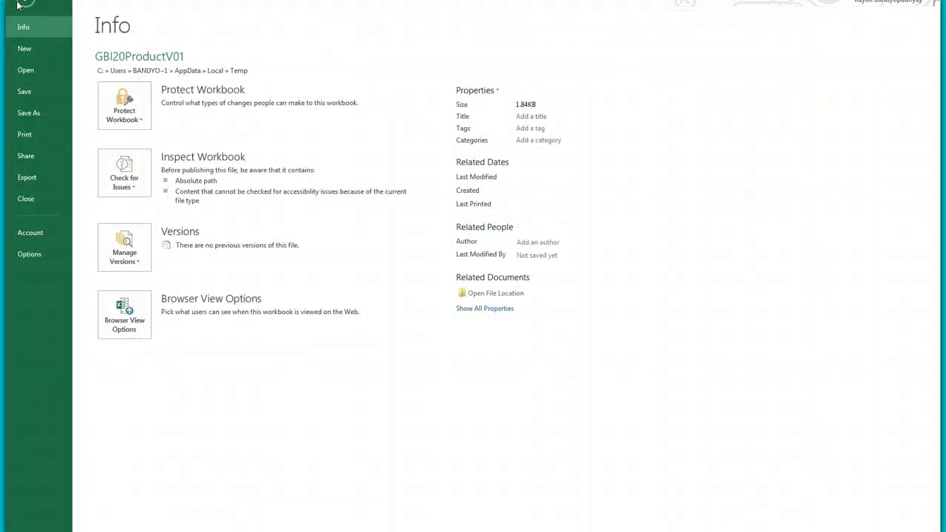
pyautogui.click(29, 115)
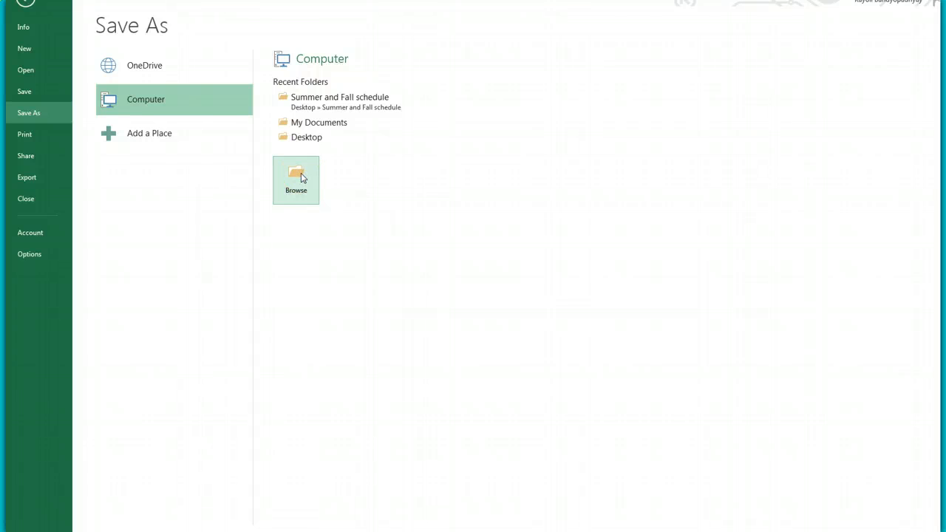
pyautogui.click(327, 124)
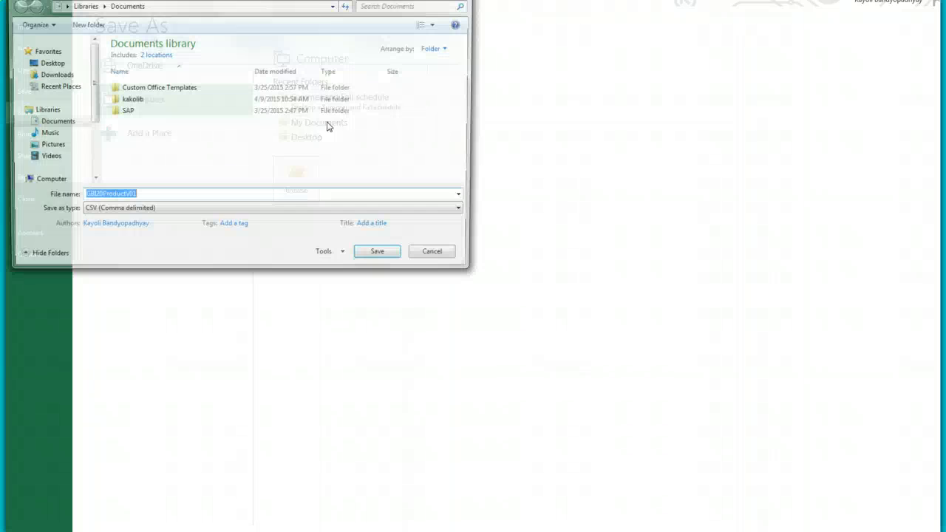
pyautogui.click(380, 257)
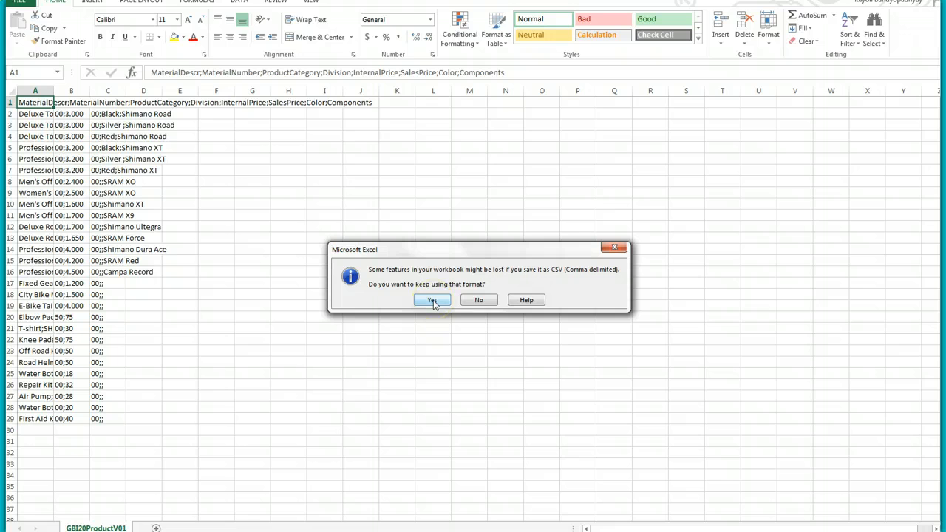
# Step: Keep the CSV format, then autofit columns A, B and C to their contents
pyautogui.click(432, 300)
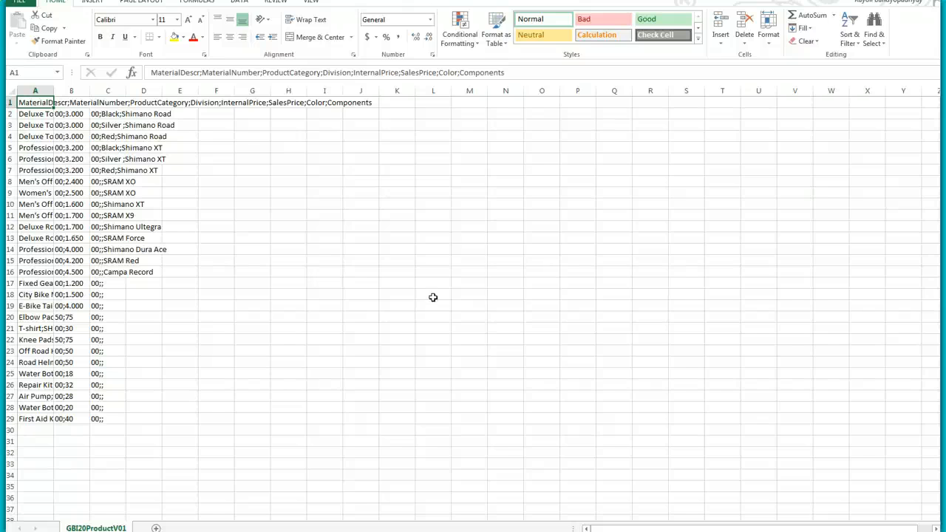
pyautogui.doubleClick(54, 90)
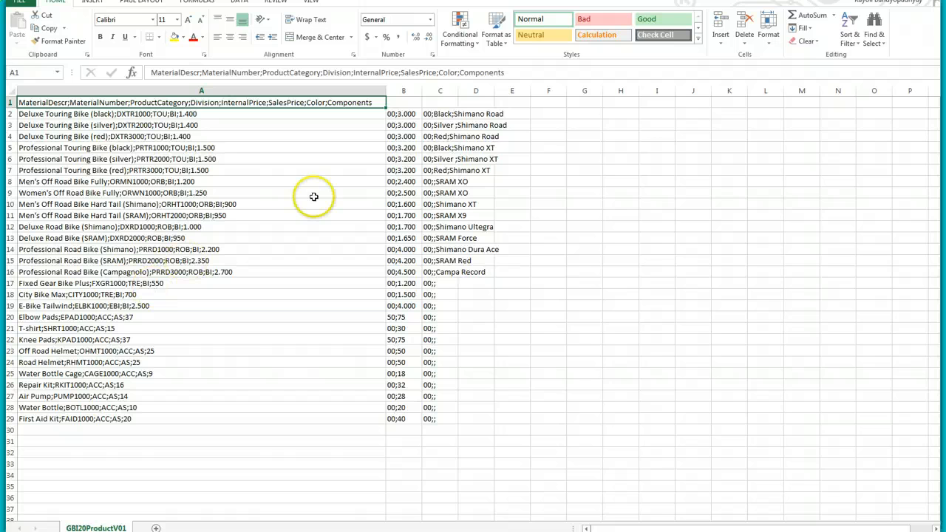
pyautogui.doubleClick(423, 90)
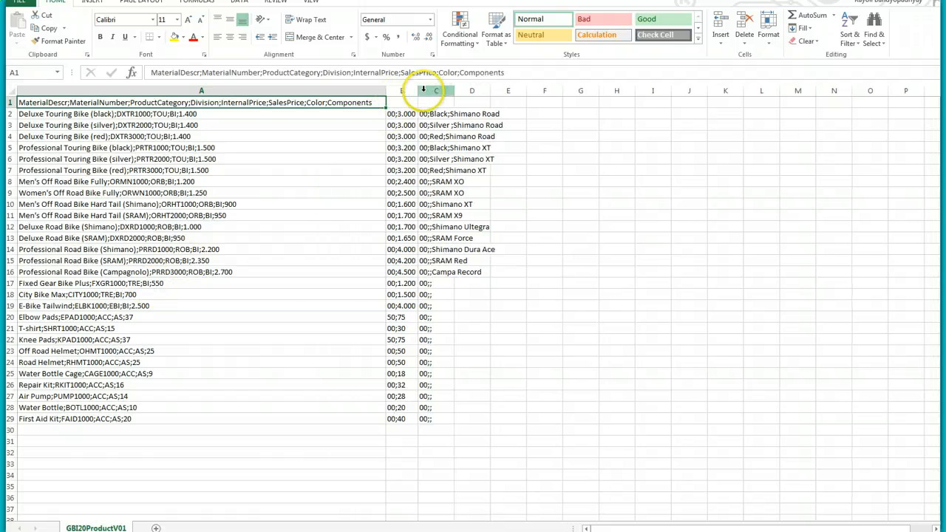
pyautogui.doubleClick(454, 90)
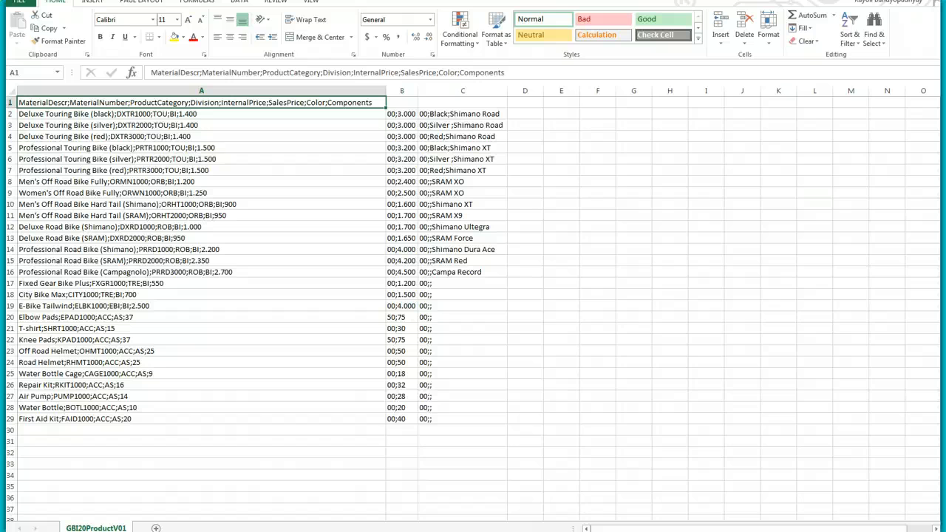
# Step: Close the workbook, replacing GBI20ProductV01.csv in Documents and keeping CSV format
pyautogui.hotkey('alt', 'F4')
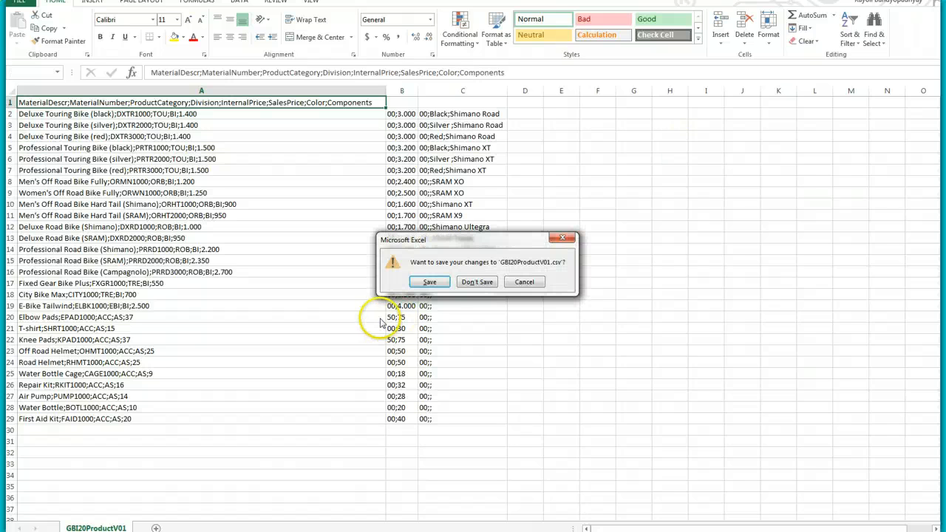
pyautogui.click(430, 283)
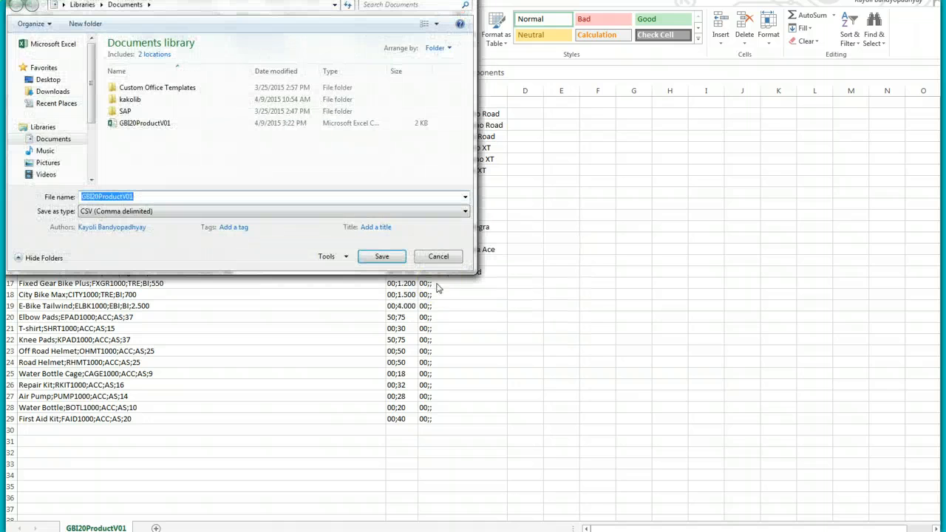
pyautogui.click(381, 258)
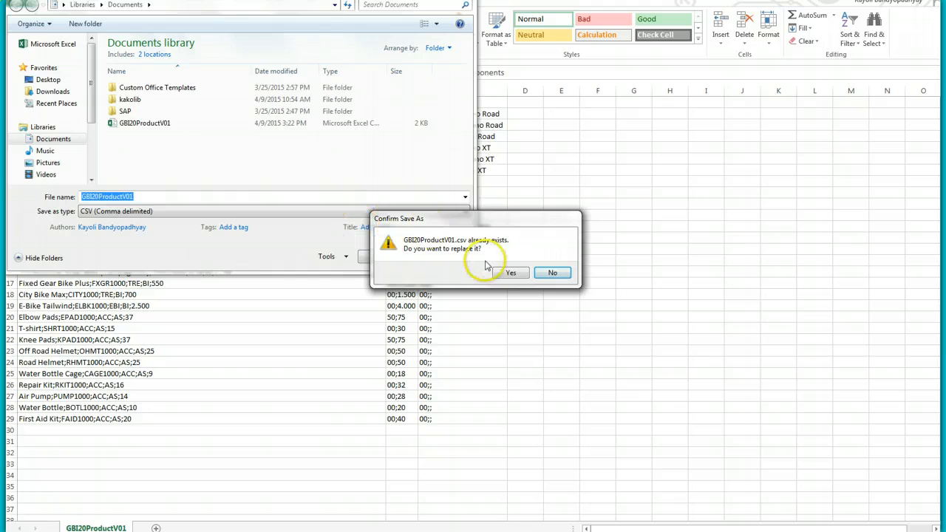
pyautogui.click(511, 274)
pyautogui.click(433, 299)
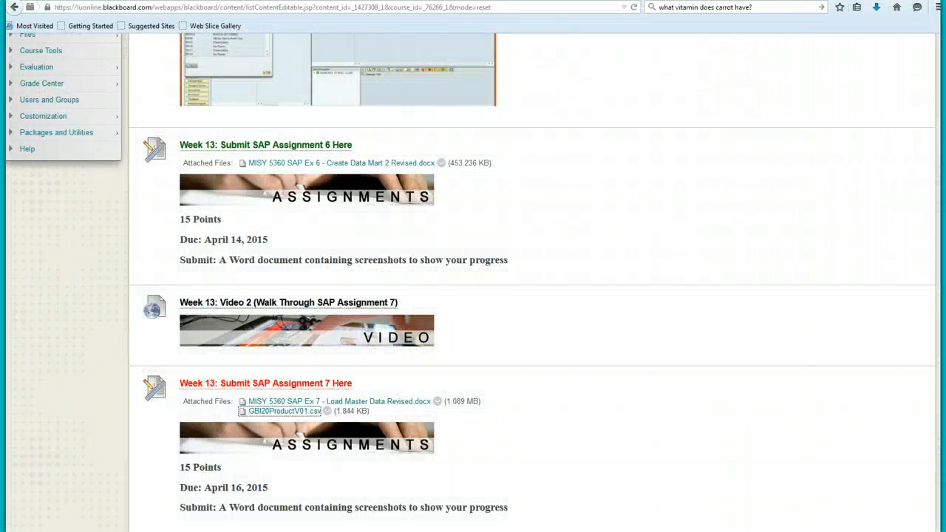
# Step: Switch back to the SAP Edit Data Flow window for MU67000 Data Flow Master Data
pyautogui.click(343, 508)
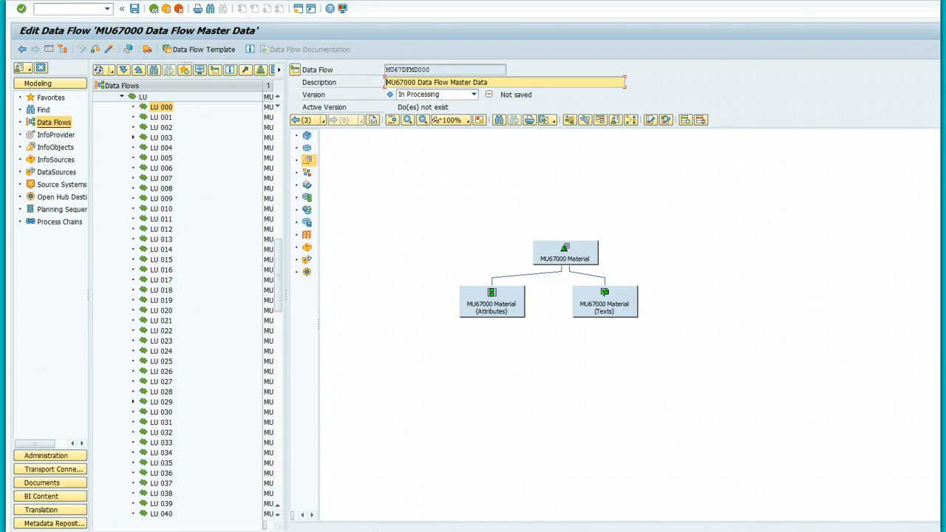
# Step: List the DataSources of the File source system PC_FILE
pyautogui.click(47, 173)
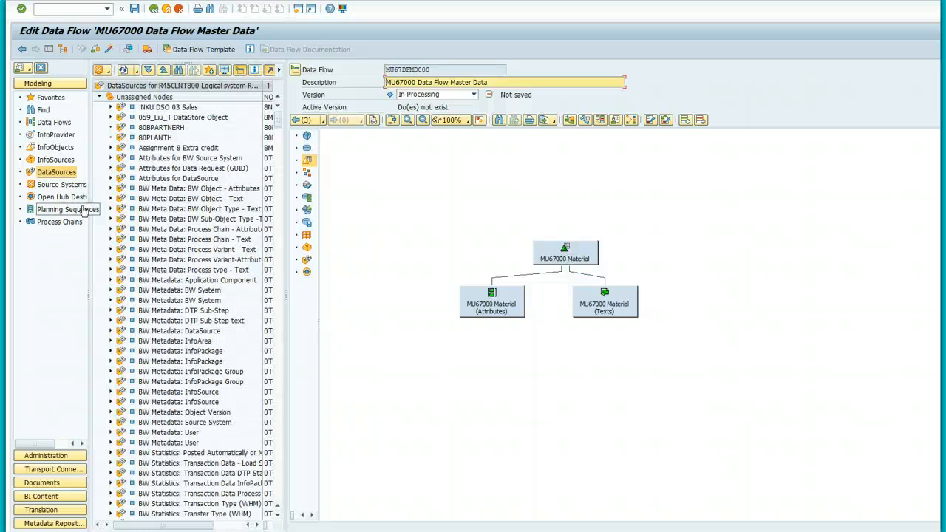
pyautogui.click(104, 71)
pyautogui.moveTo(112, 99)
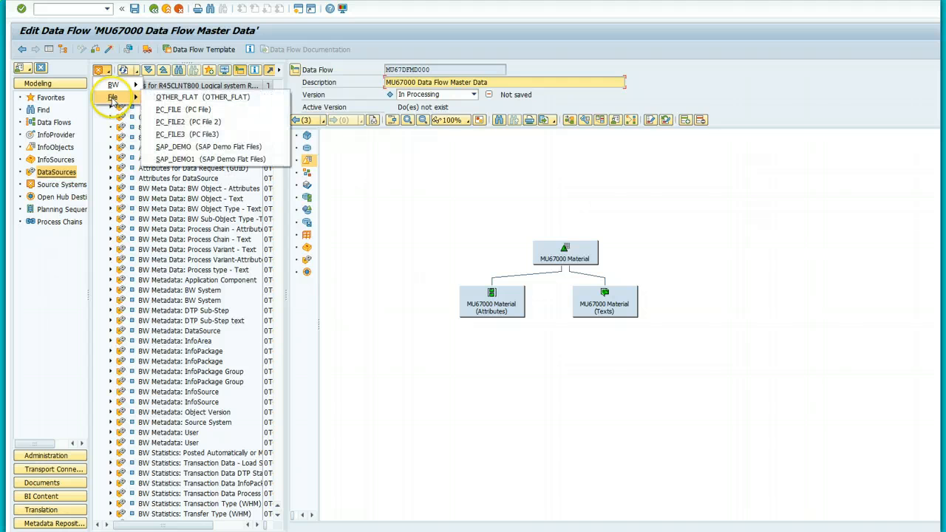
pyautogui.click(180, 111)
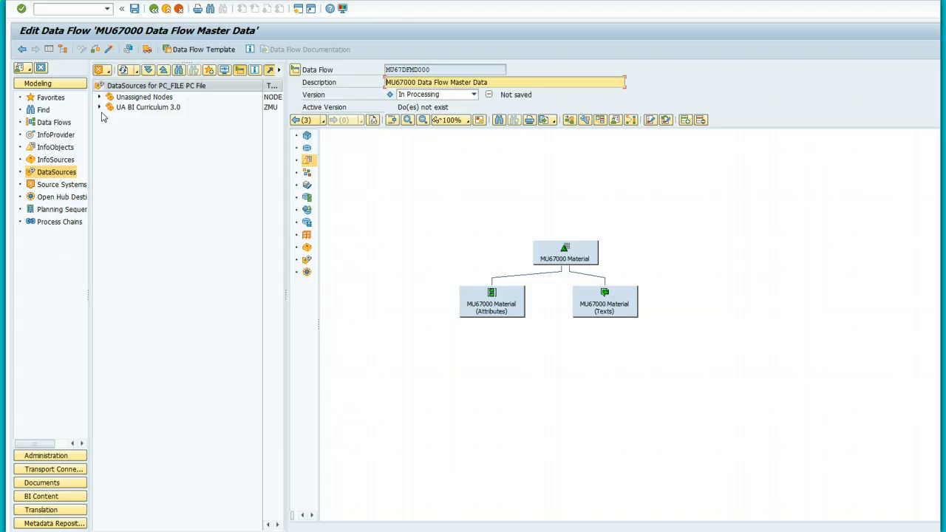
# Step: Expand UA BI Curriculum 3.0, widen the tree, and open LU to reveal LU 003, 060 and 096
pyautogui.click(100, 107)
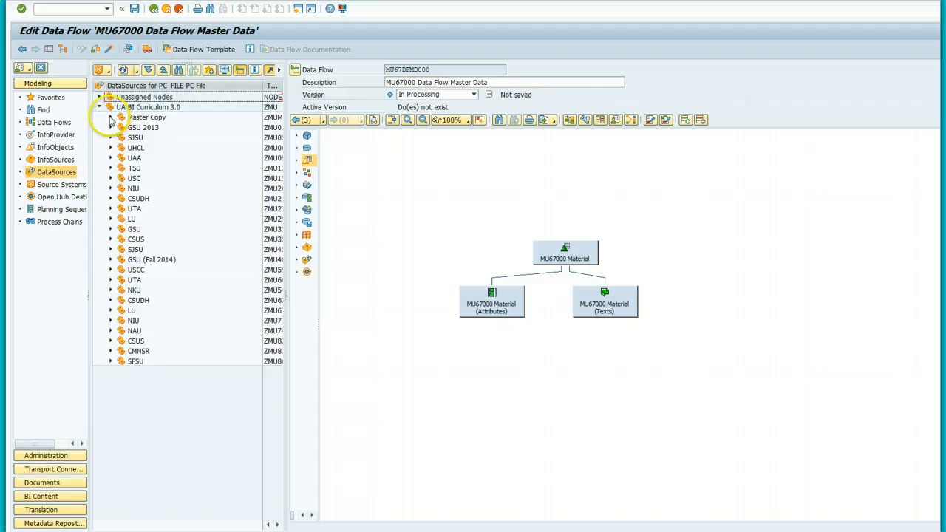
pyautogui.click(110, 117)
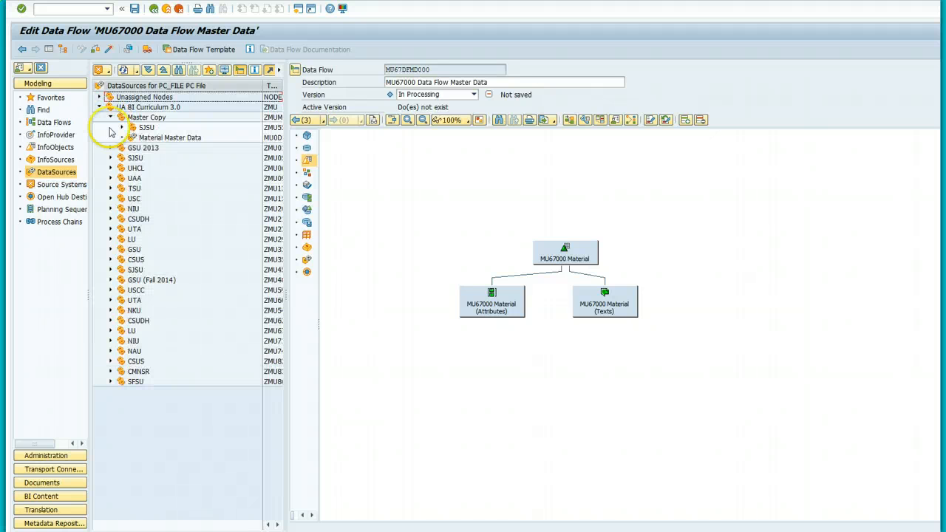
pyautogui.click(111, 118)
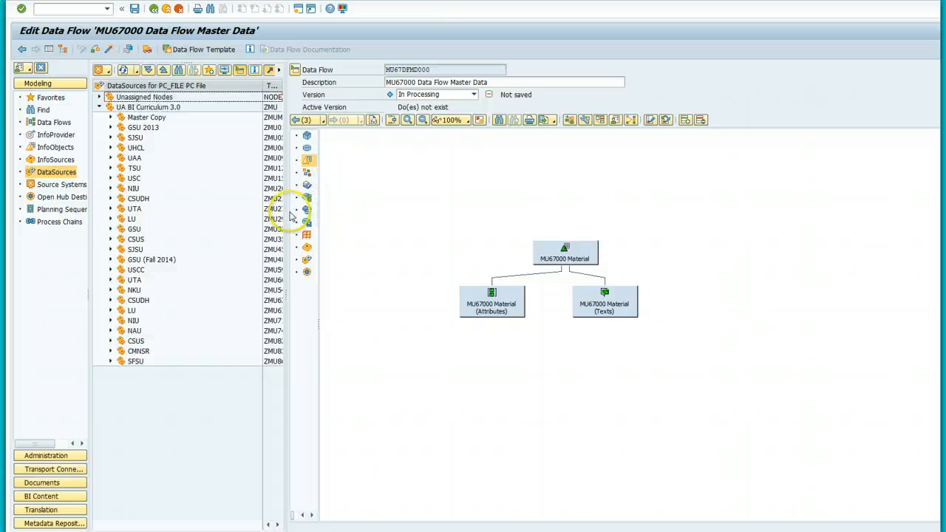
pyautogui.moveTo(286, 222); pyautogui.dragTo(422, 251)
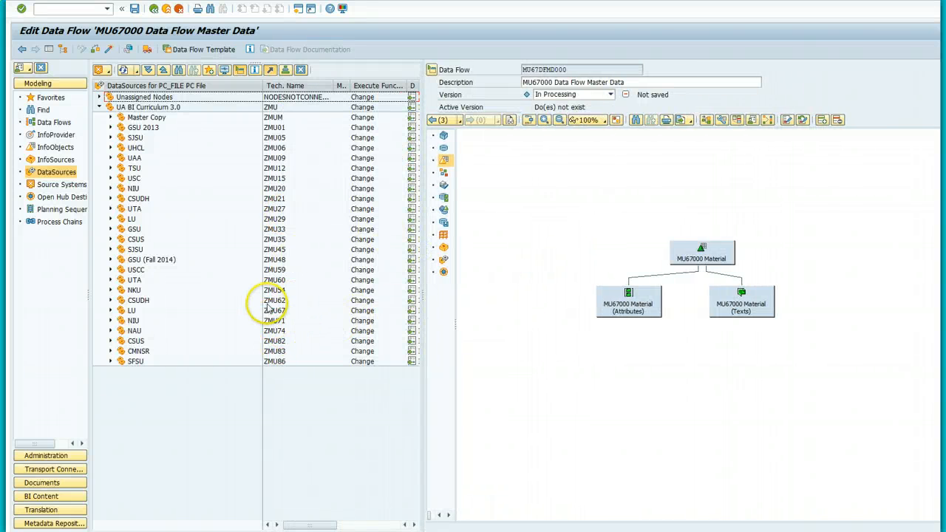
pyautogui.click(111, 311)
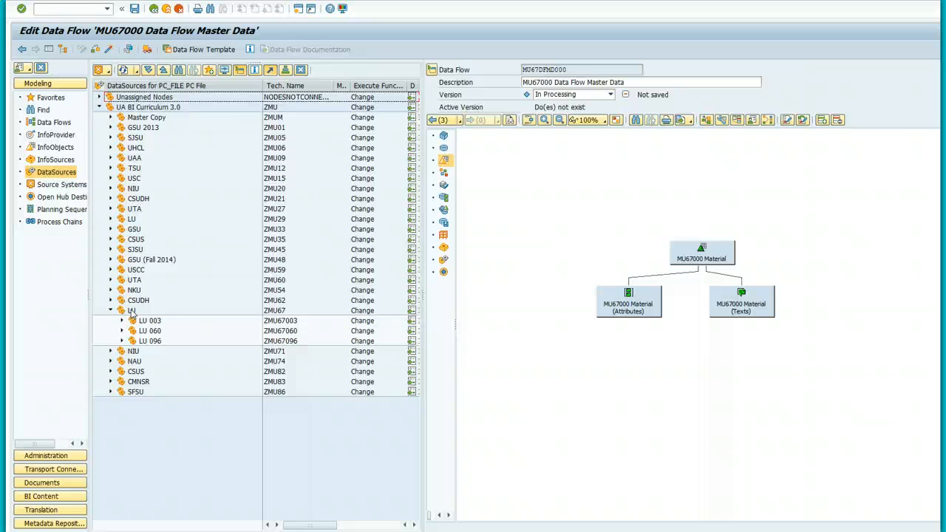
# Step: Under LU, create DataSource MU67DSMD000 with data type Master Data Attributes and submit it
pyautogui.rightClick(130, 314)
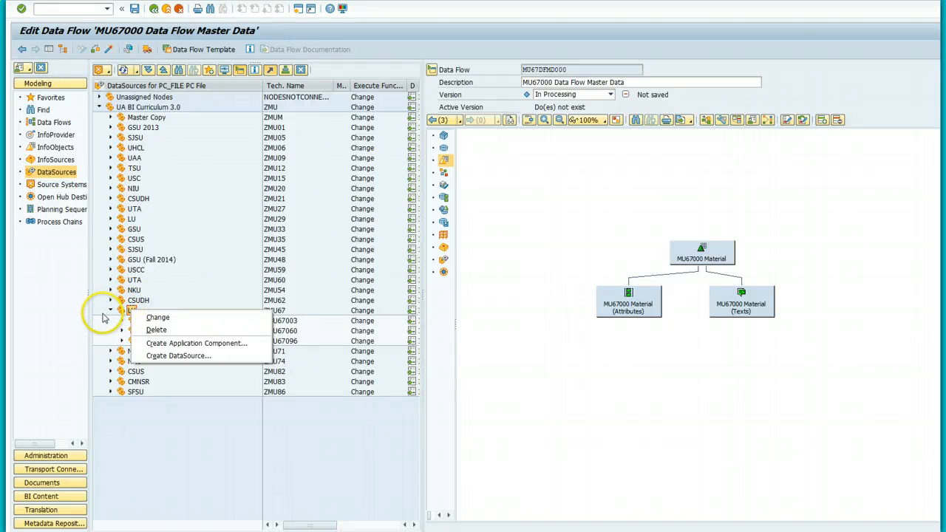
pyautogui.click(157, 356)
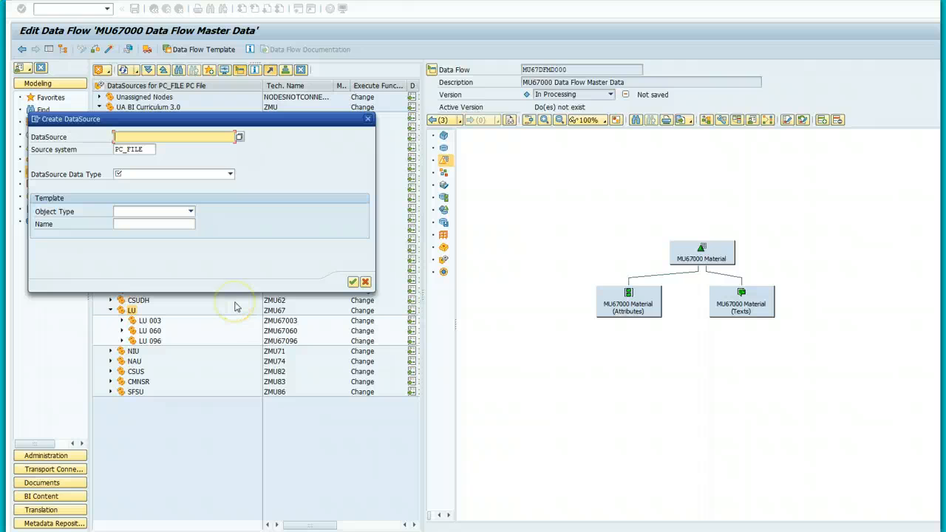
pyautogui.write('MU67')
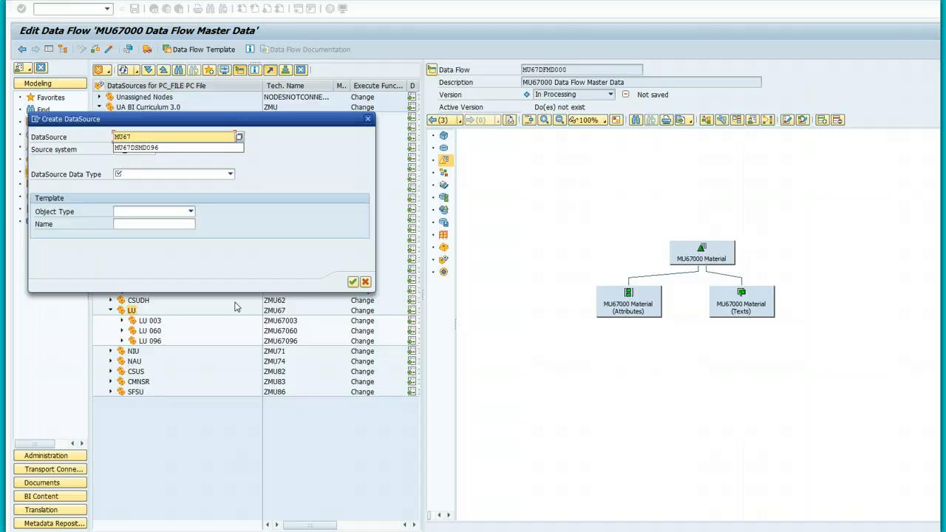
pyautogui.write('DSMD000')
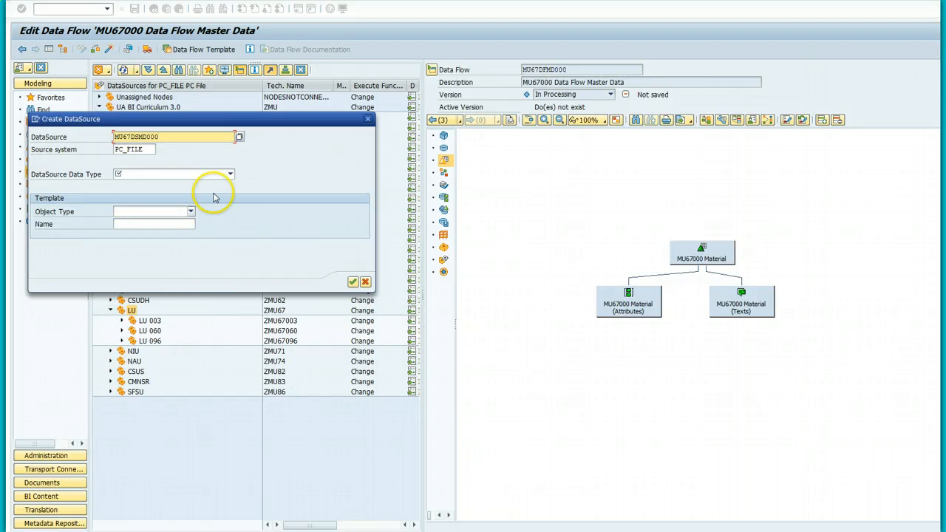
pyautogui.click(230, 175)
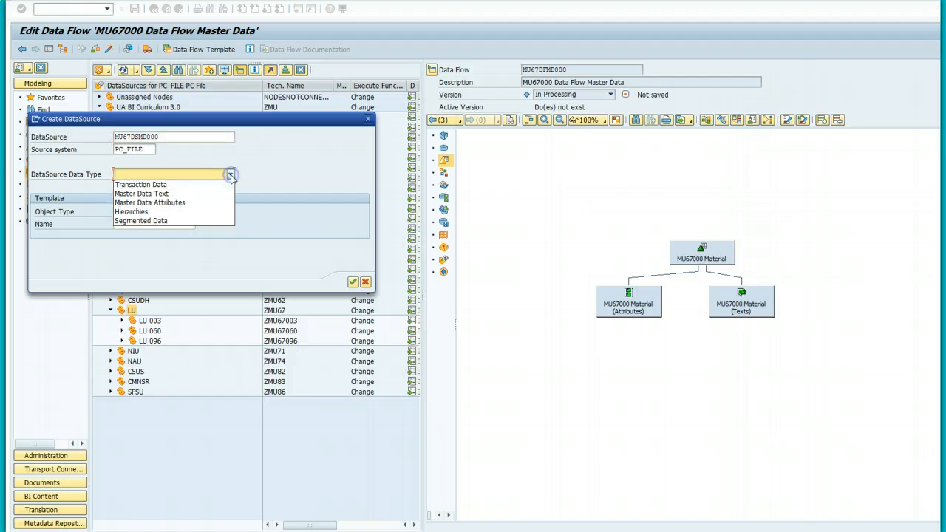
pyautogui.click(188, 202)
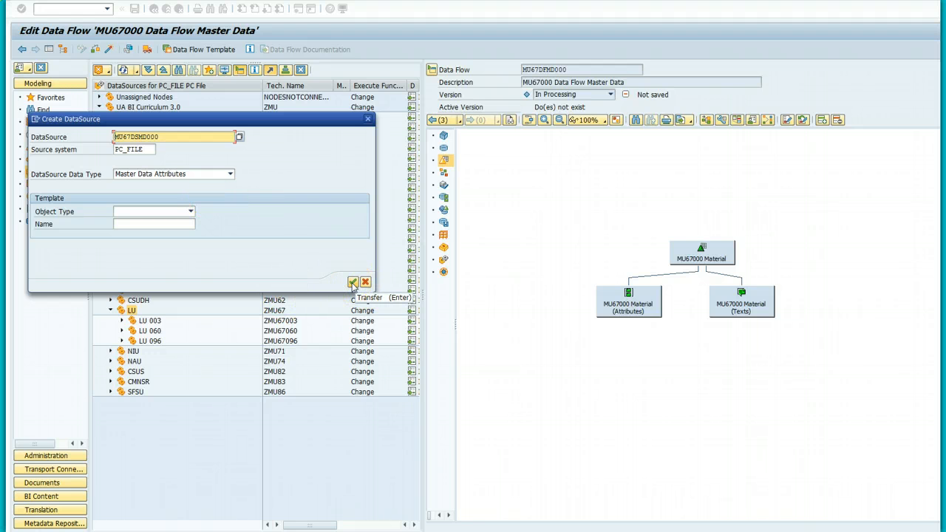
pyautogui.click(353, 283)
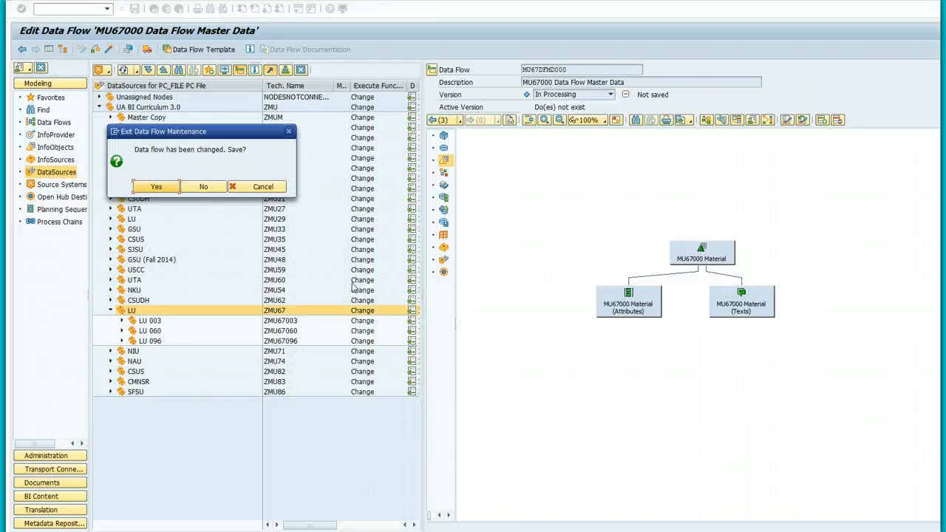
# Step: Save the changed data flow and enter medium description 'MU67000 Material Master Data'
pyautogui.click(152, 187)
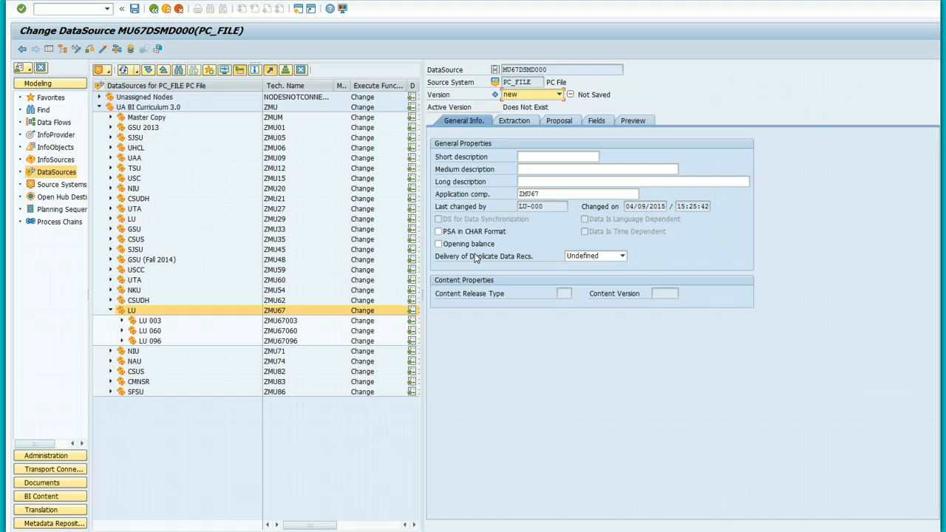
pyautogui.click(529, 171)
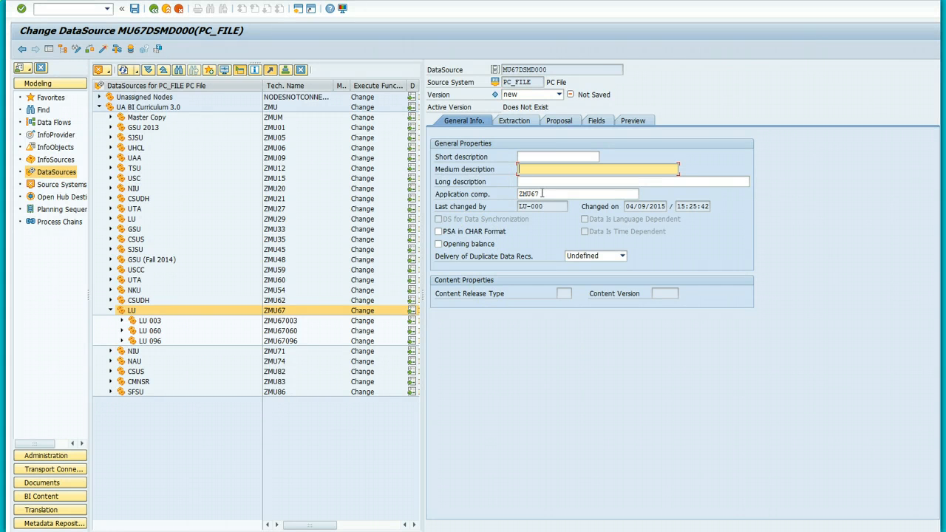
pyautogui.write('MU67')
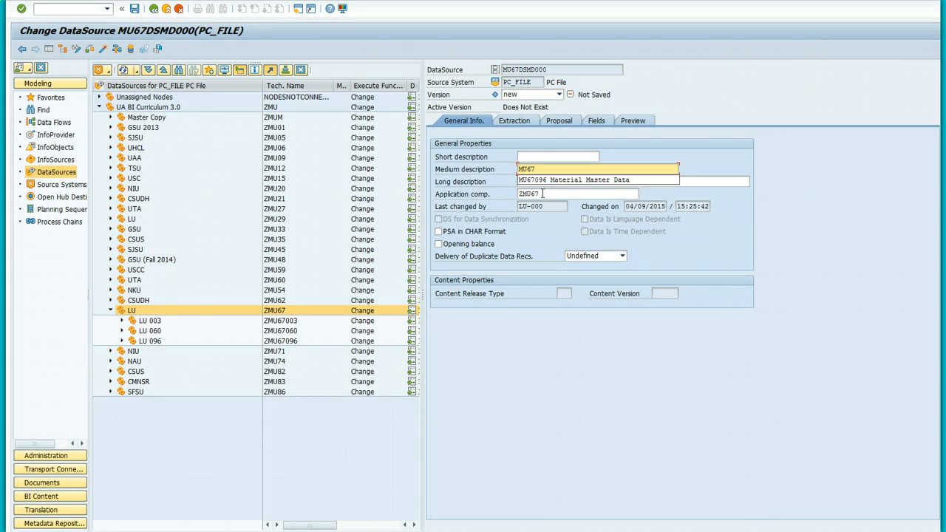
pyautogui.write('000')
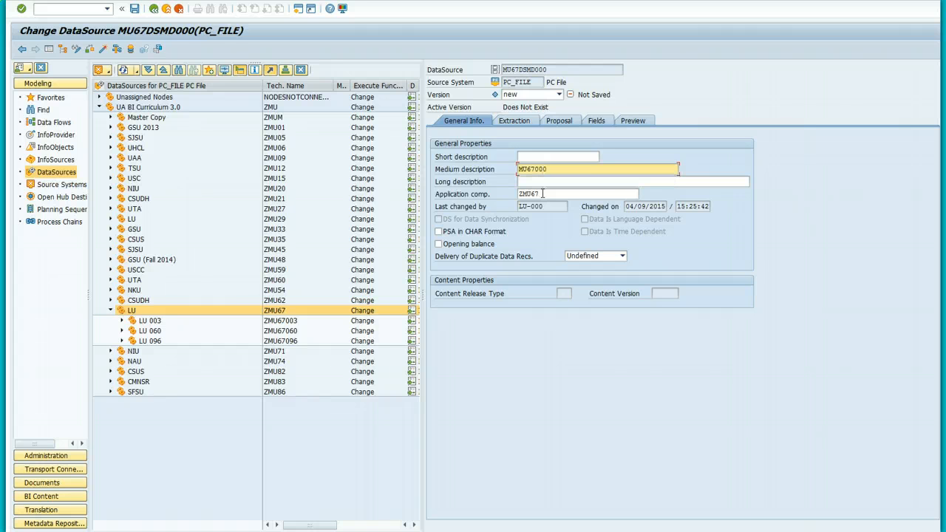
pyautogui.write(' Material Master Data')
# Step: In the Extraction settings of MU67DSMD000, set Direct Access to Allowed for DTPs
pyautogui.click(514, 120)
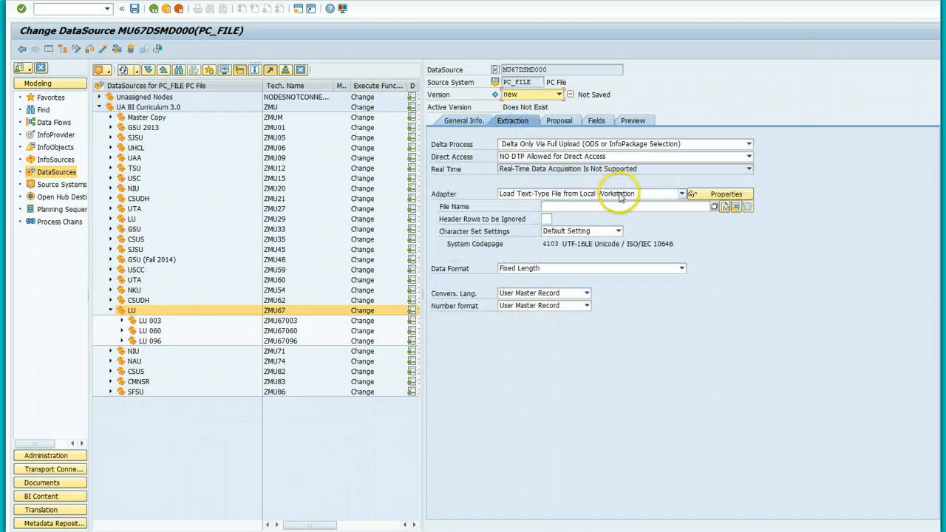
pyautogui.click(681, 195)
pyautogui.click(682, 194)
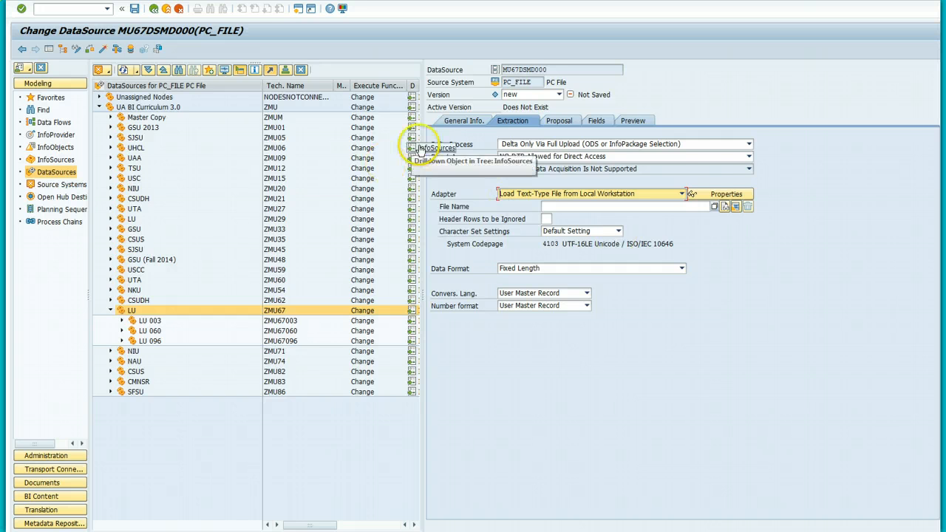
pyautogui.click(748, 157)
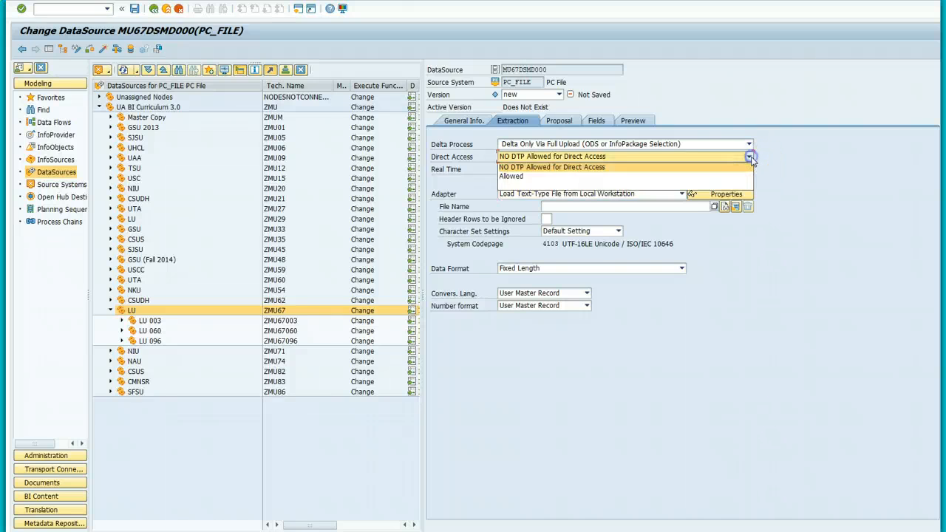
pyautogui.click(638, 176)
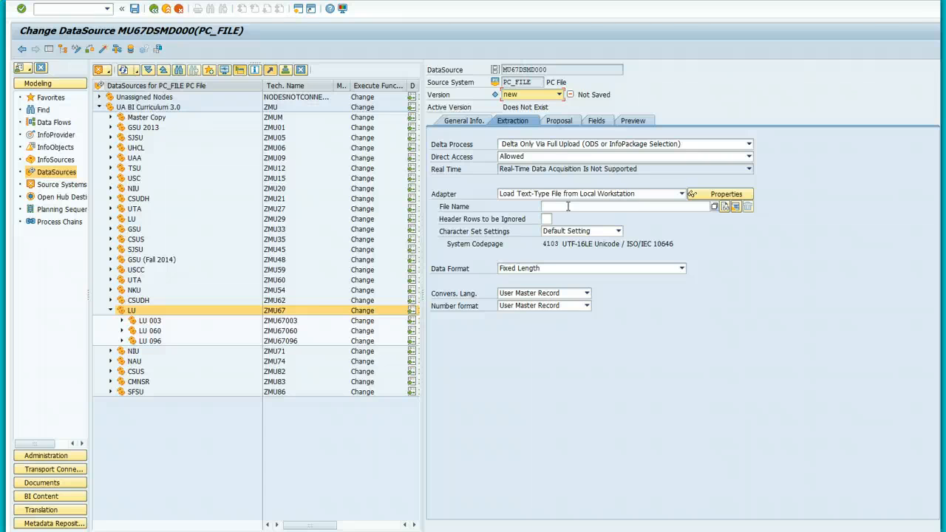
# Step: Choose GBI20ProductV01.csv from the Documents library as the DataSource's file name
pyautogui.click(714, 207)
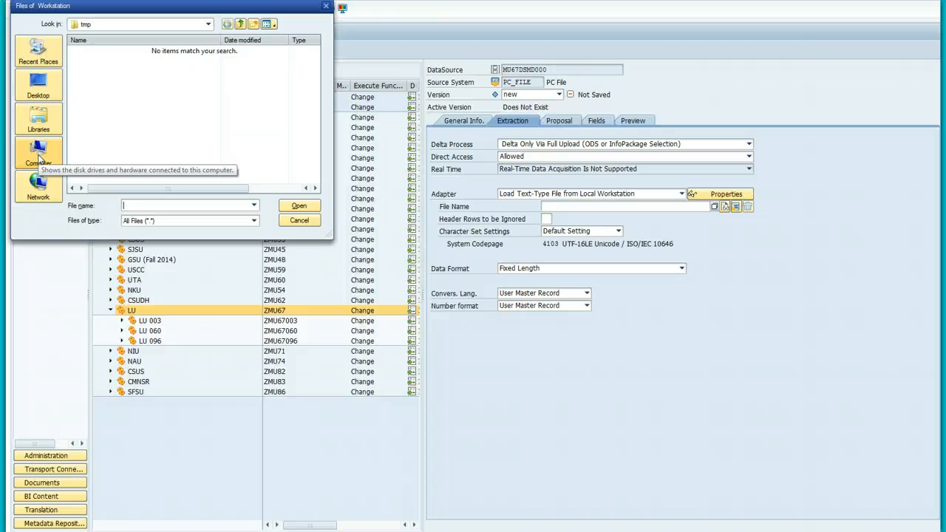
pyautogui.click(39, 155)
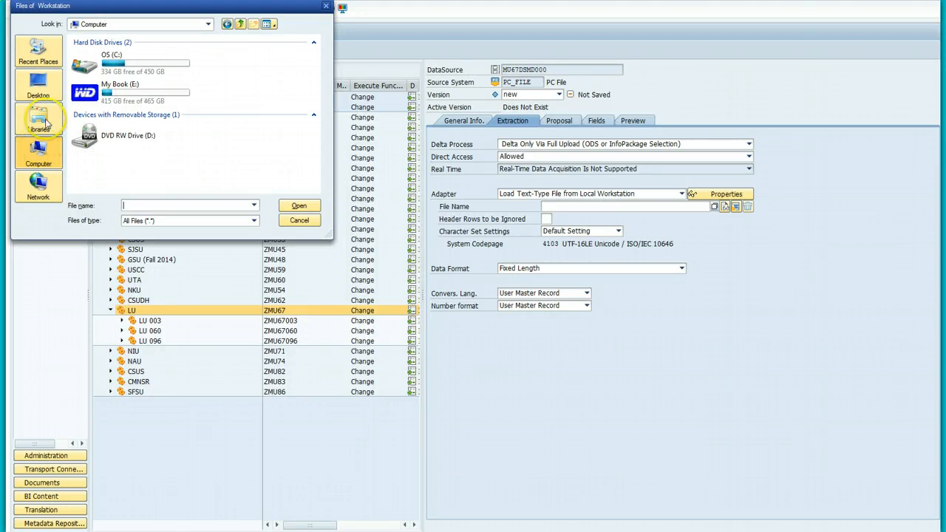
pyautogui.click(41, 123)
pyautogui.doubleClick(127, 50)
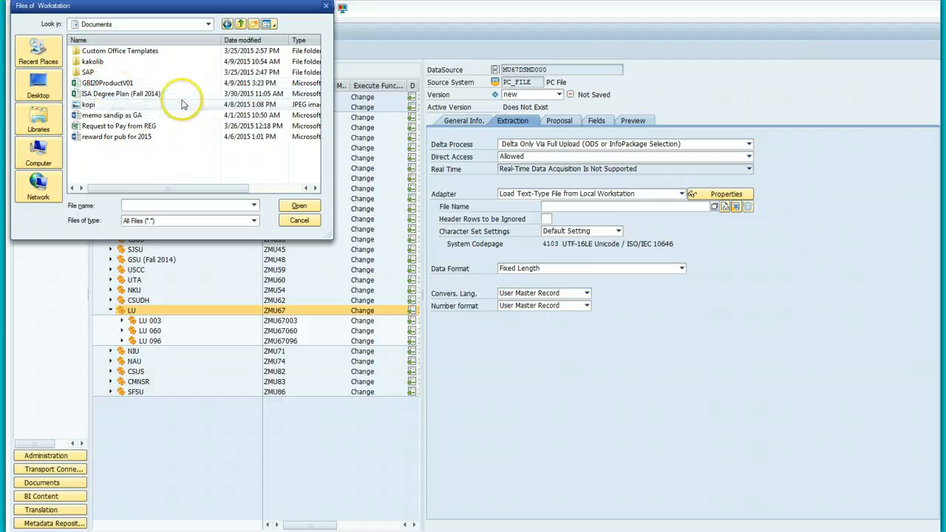
pyautogui.click(103, 84)
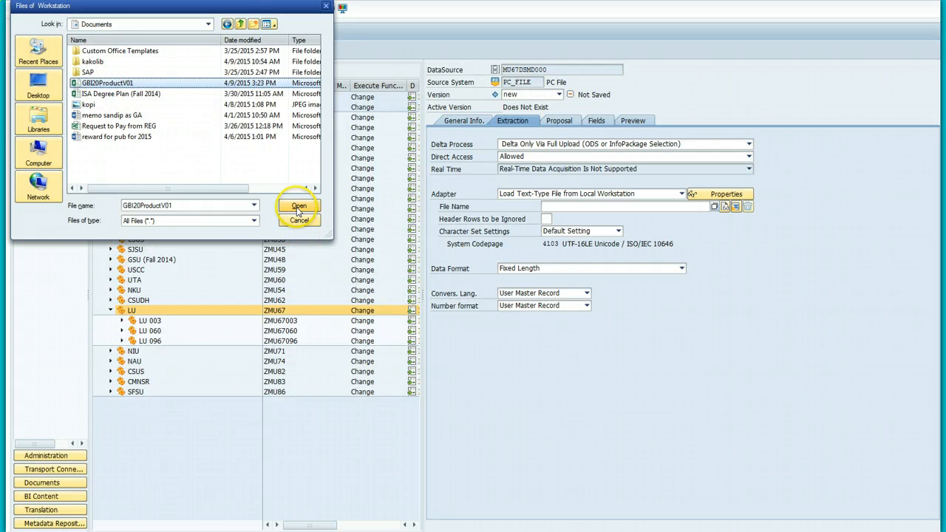
pyautogui.click(254, 221)
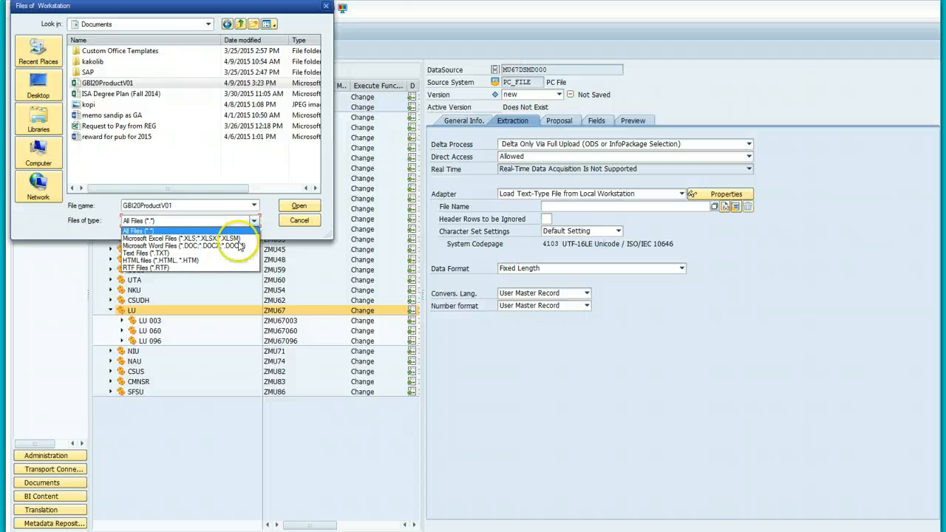
pyautogui.click(223, 220)
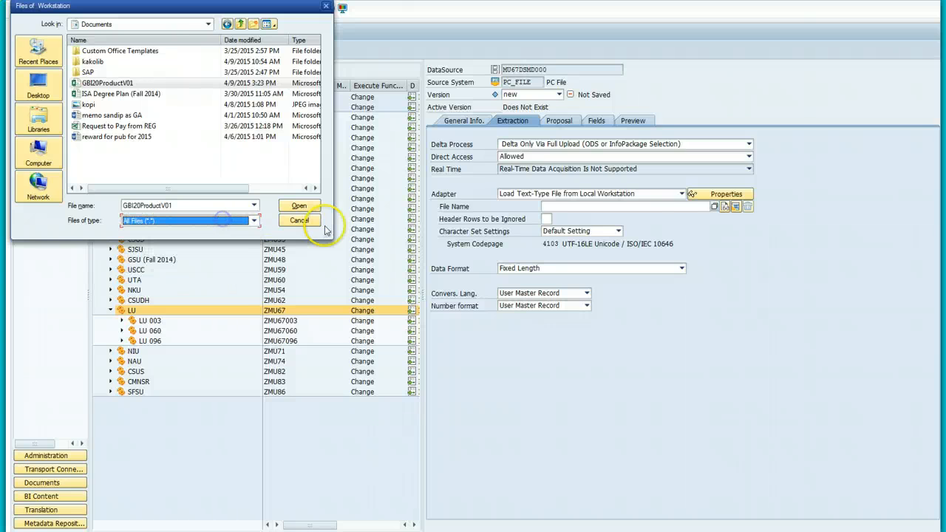
pyautogui.click(297, 208)
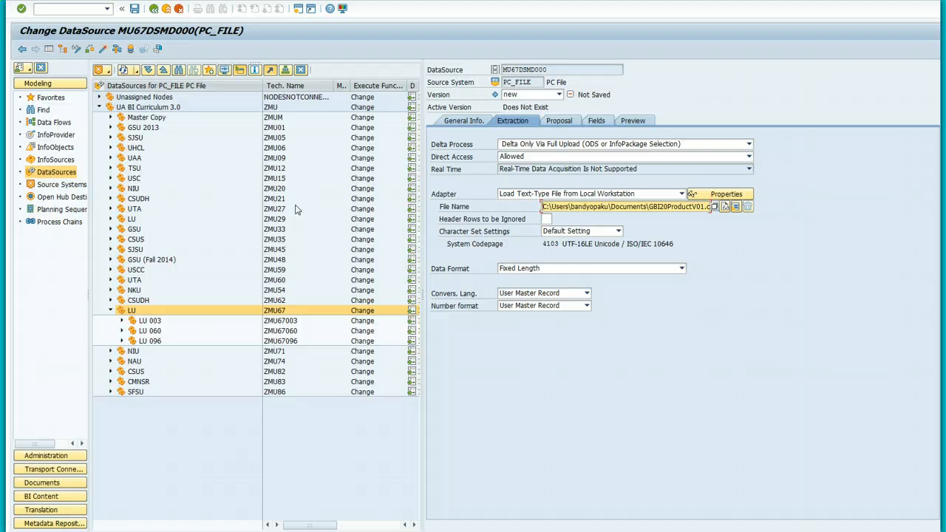
pyautogui.click(546, 219)
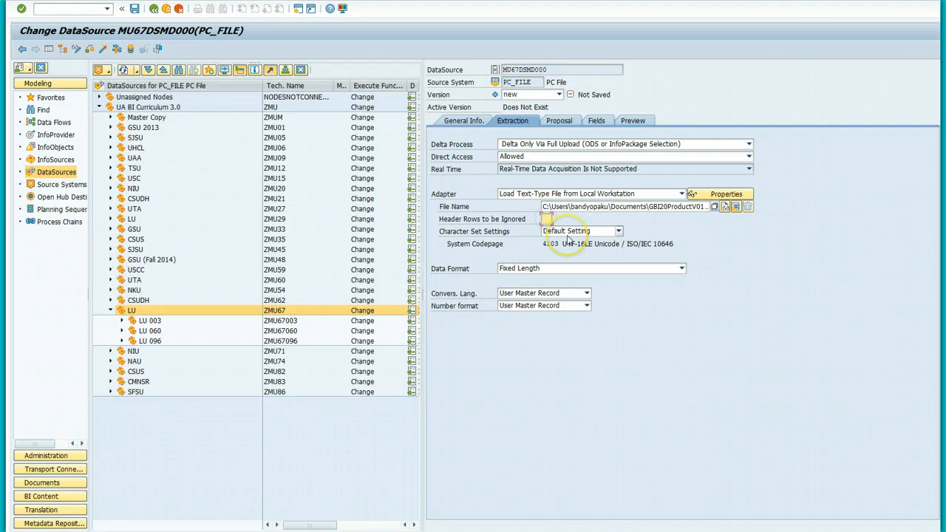
# Step: Ignore 1 header row and set the data format to Separated with Separator (CSV)
pyautogui.write('1')
pyautogui.click(681, 267)
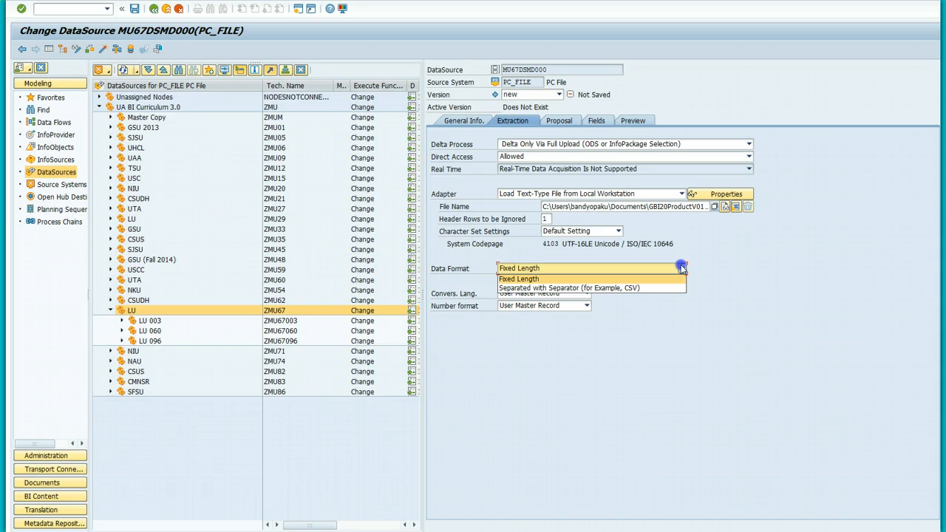
pyautogui.click(650, 288)
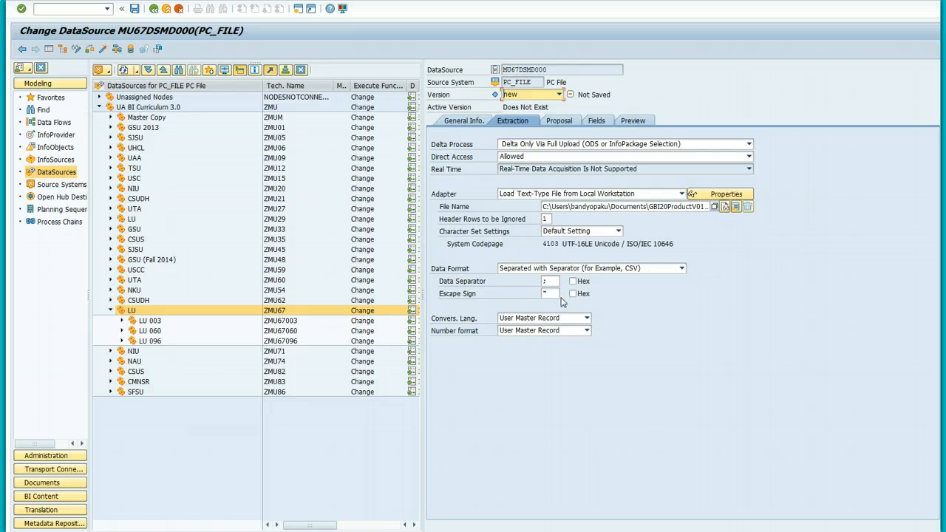
# Step: Set number format to Direct Input with ',' as the decimal point separator
pyautogui.click(588, 323)
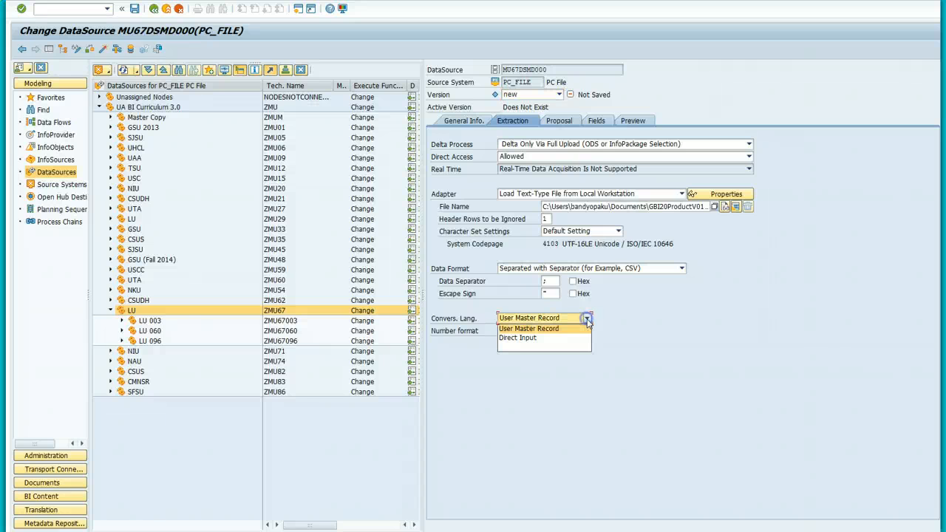
pyautogui.click(588, 323)
pyautogui.click(588, 331)
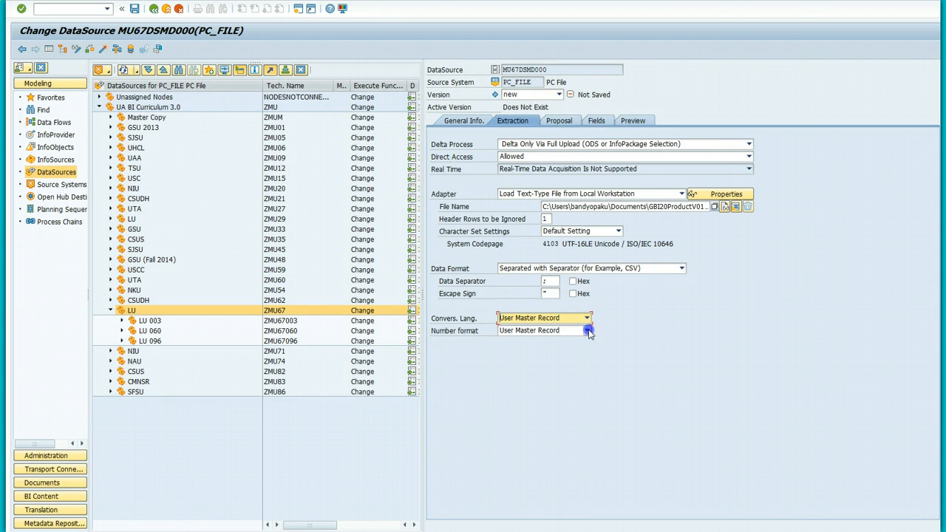
pyautogui.click(545, 352)
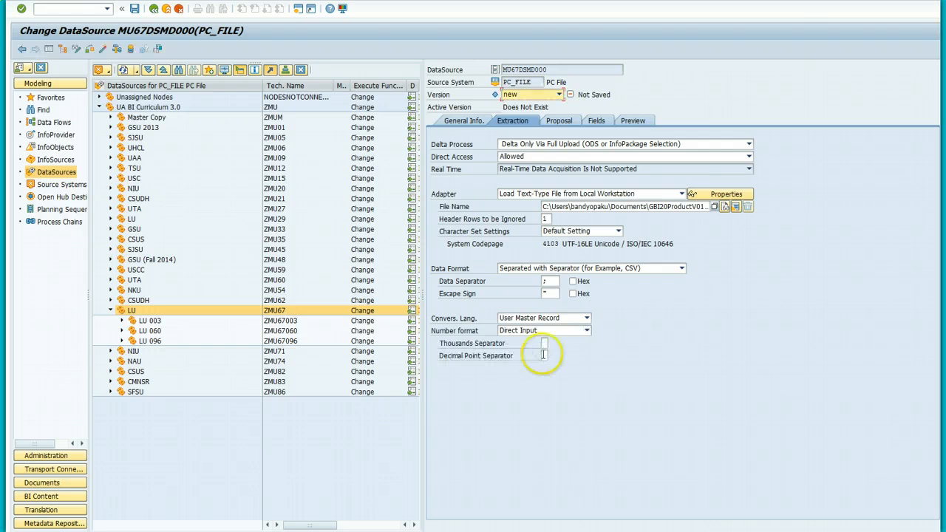
pyautogui.click(544, 343)
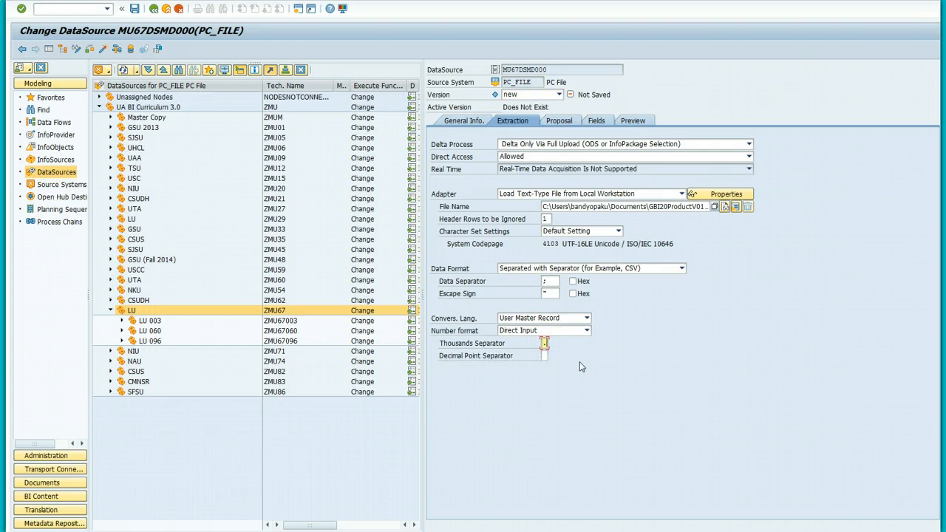
pyautogui.click(532, 361)
pyautogui.write(',')
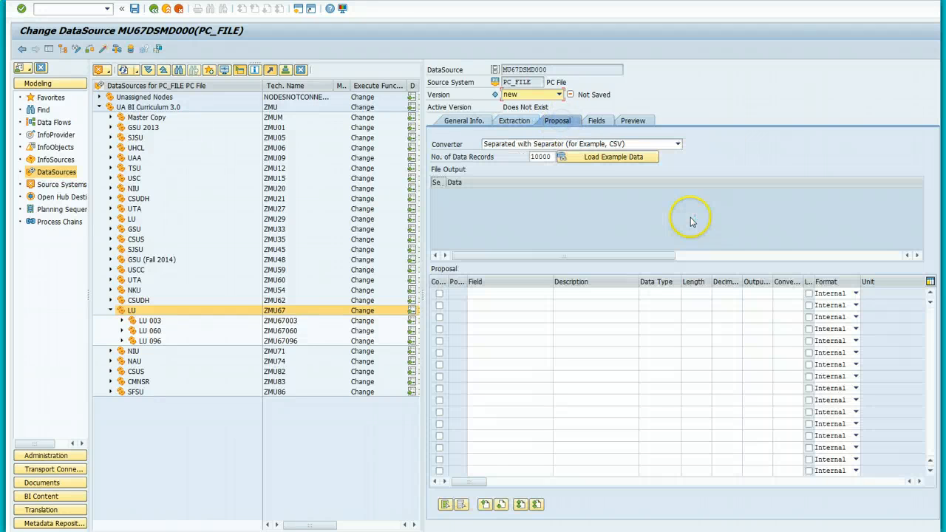
# Step: Load the CSV example data into the proposal, allow file access, save, and view the eight proposed fields
pyautogui.click(613, 159)
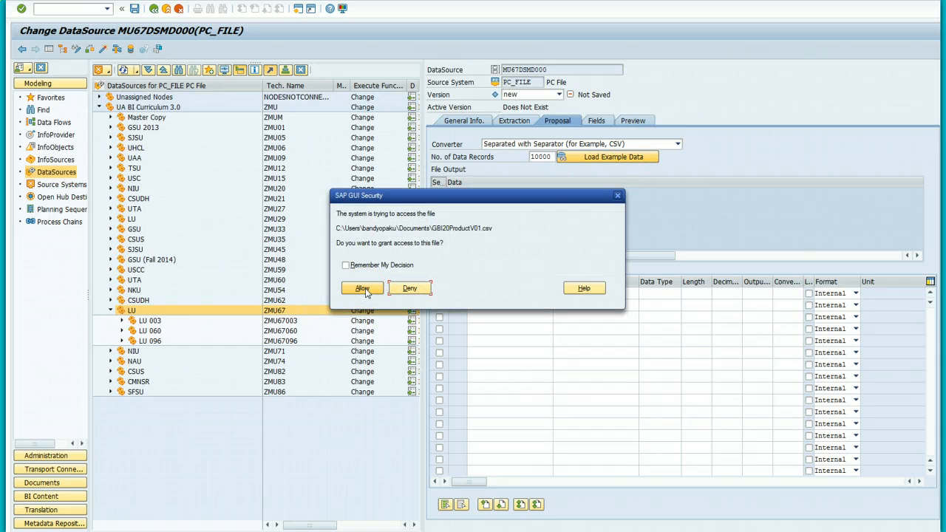
pyautogui.click(346, 265)
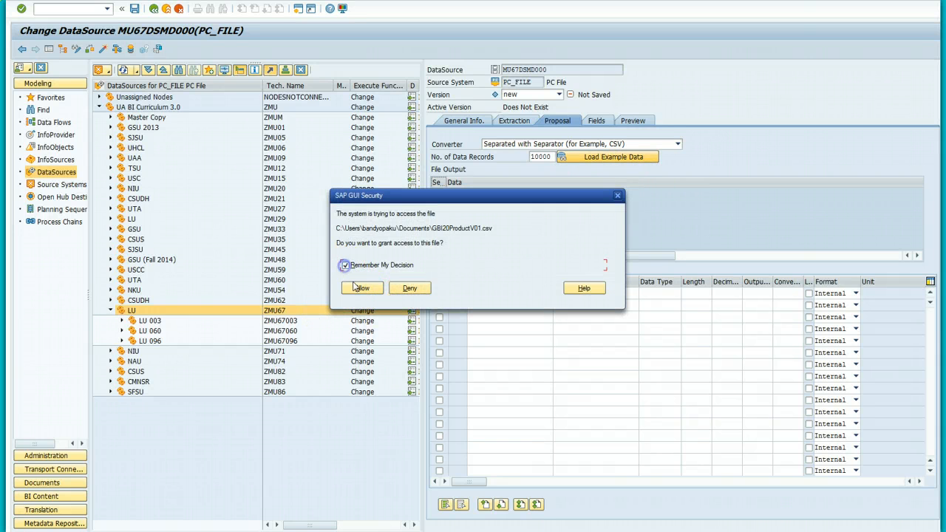
pyautogui.click(361, 289)
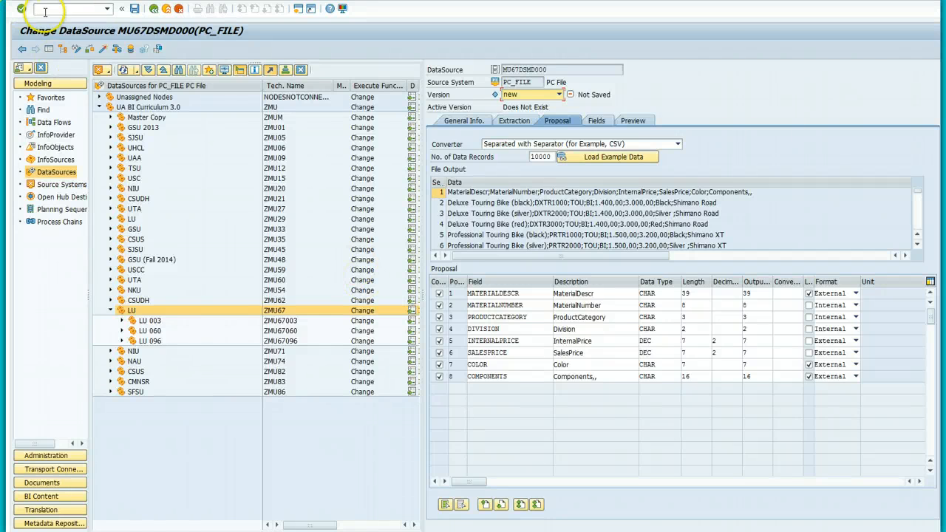
pyautogui.click(134, 9)
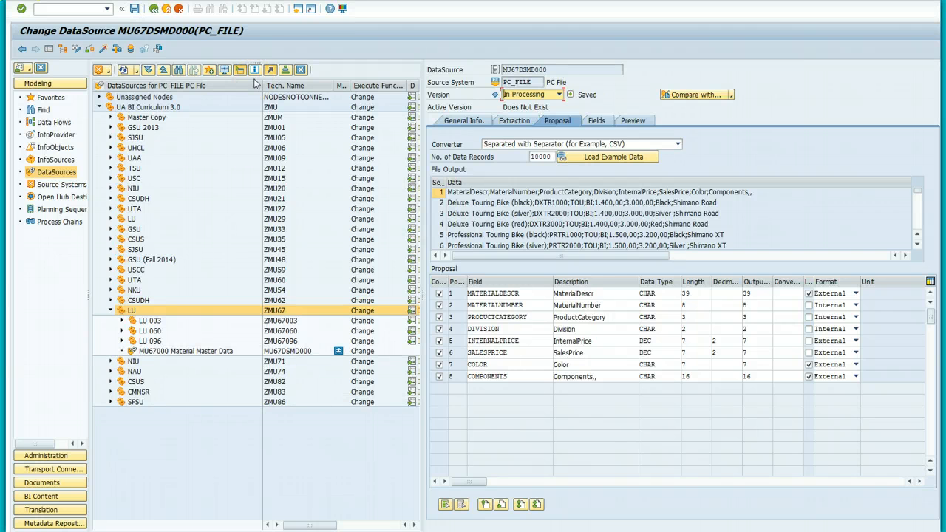
pyautogui.click(596, 120)
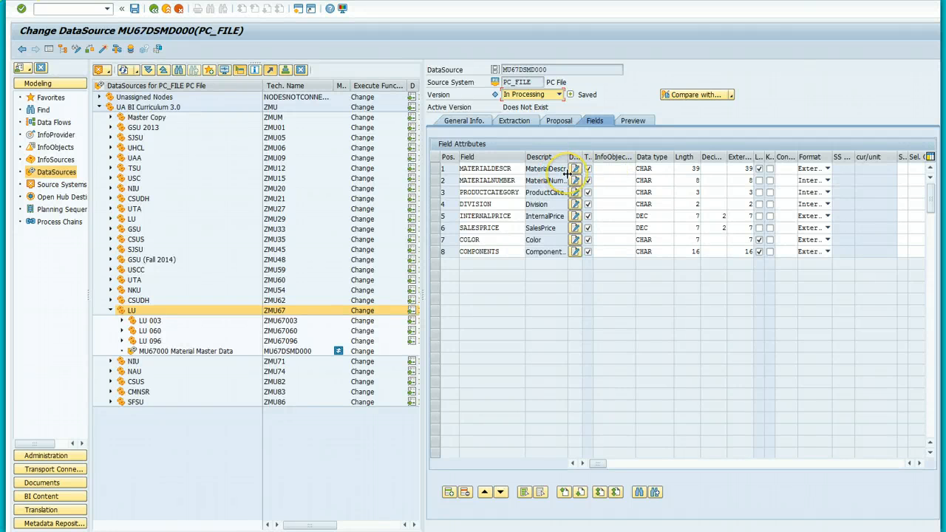
# Step: Read the preview data to see the CSV's bike product records
pyautogui.click(634, 124)
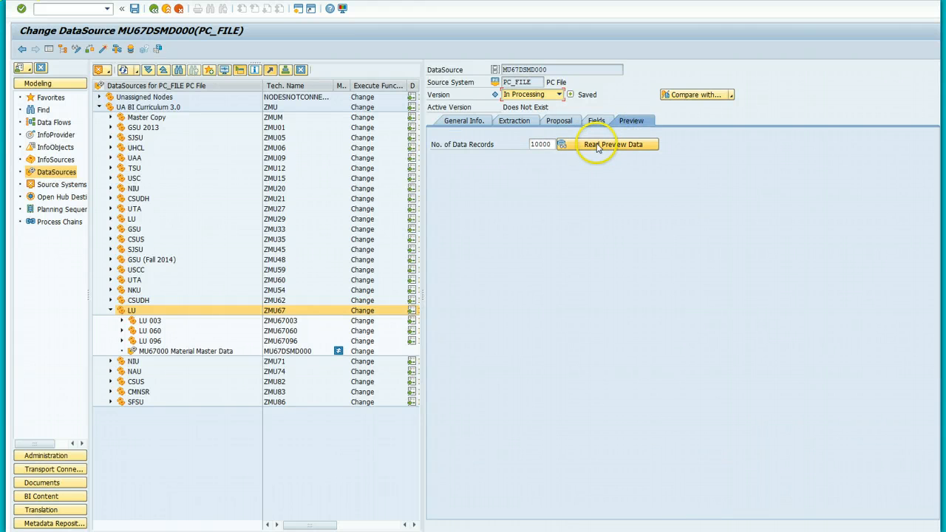
pyautogui.click(600, 146)
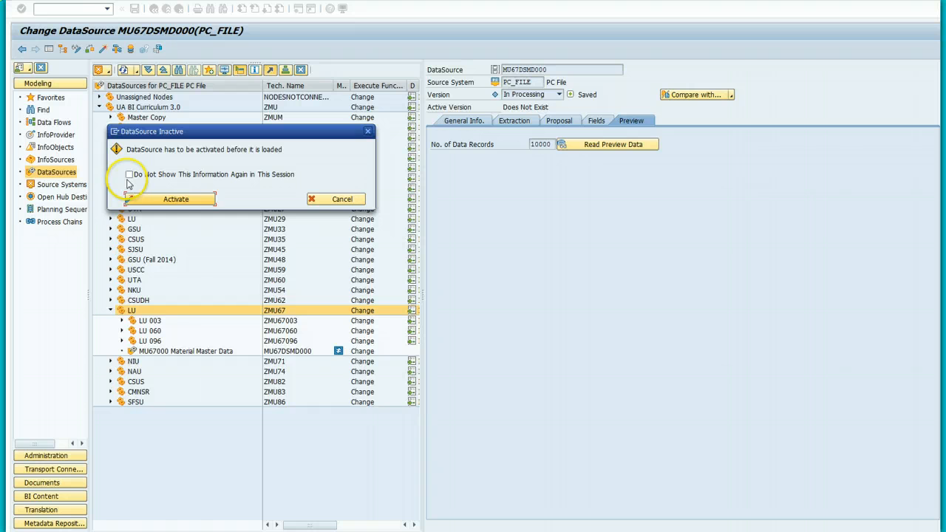
pyautogui.click(130, 175)
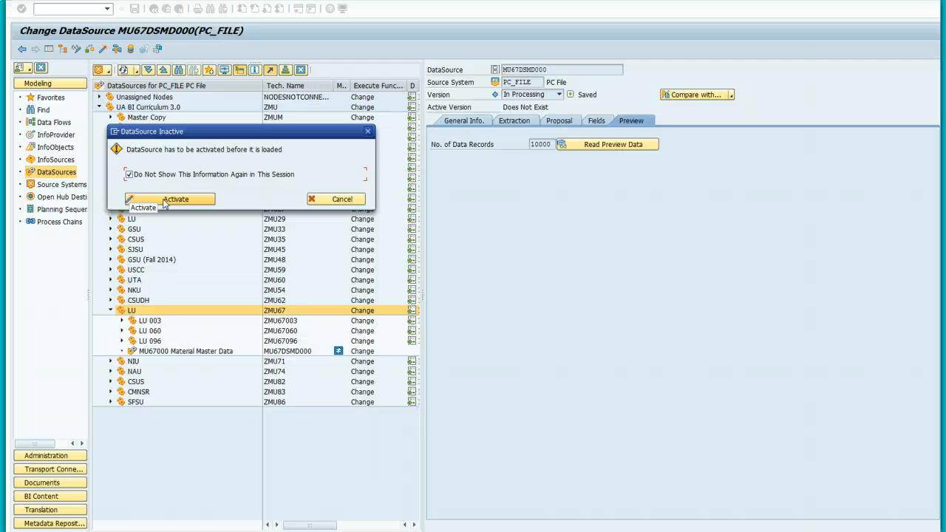
# Step: Activate MU67DSMD000, allowing file access, and return to the Data Flows tree
pyautogui.click(164, 201)
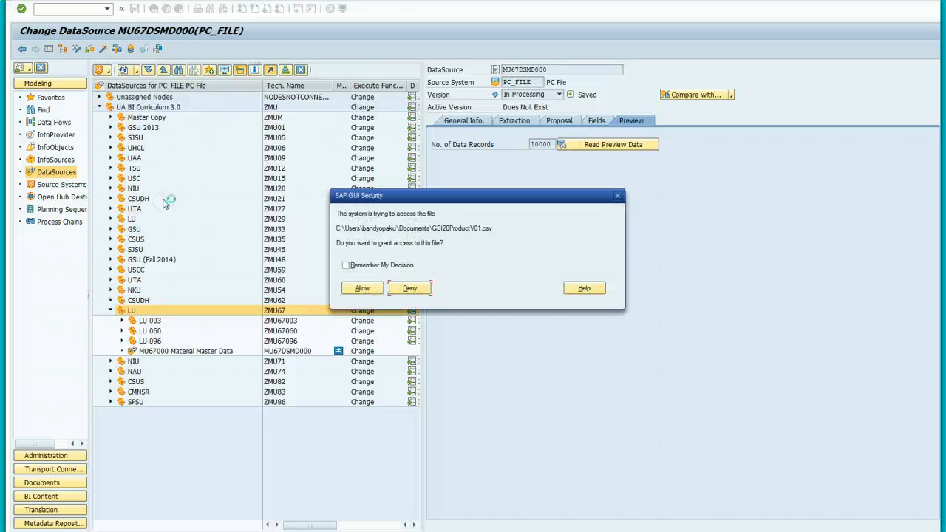
pyautogui.click(346, 265)
pyautogui.click(362, 289)
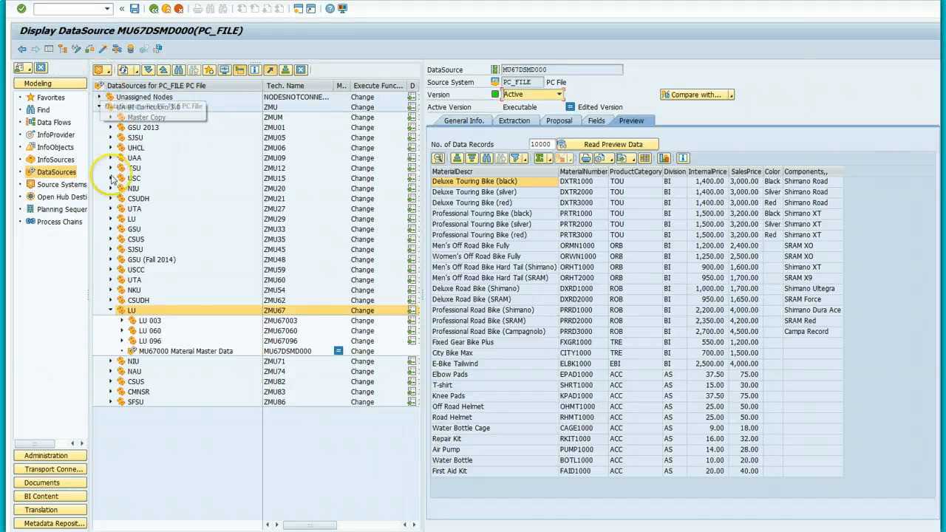
pyautogui.click(53, 124)
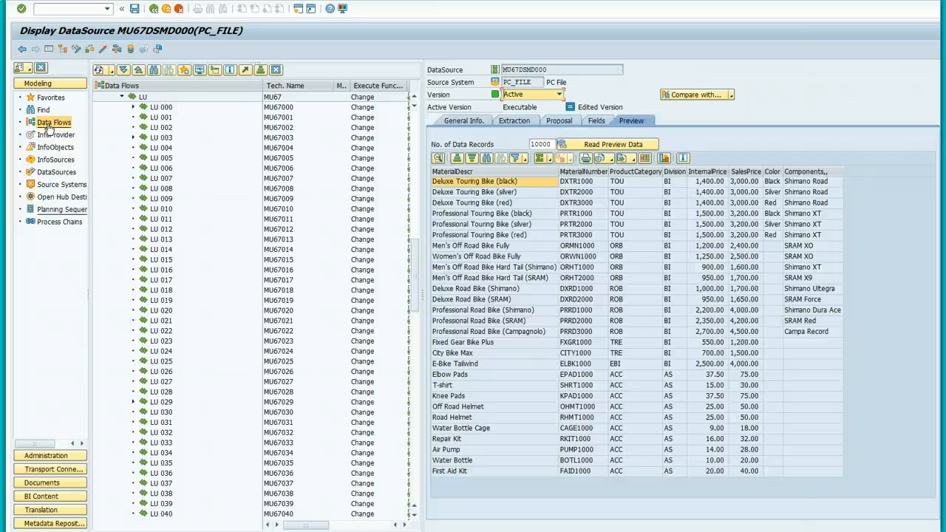
# Step: Expand LU 000 and open data flow MU67DFMD000, 'MU67000 Data Flow Master Data'
pyautogui.click(162, 108)
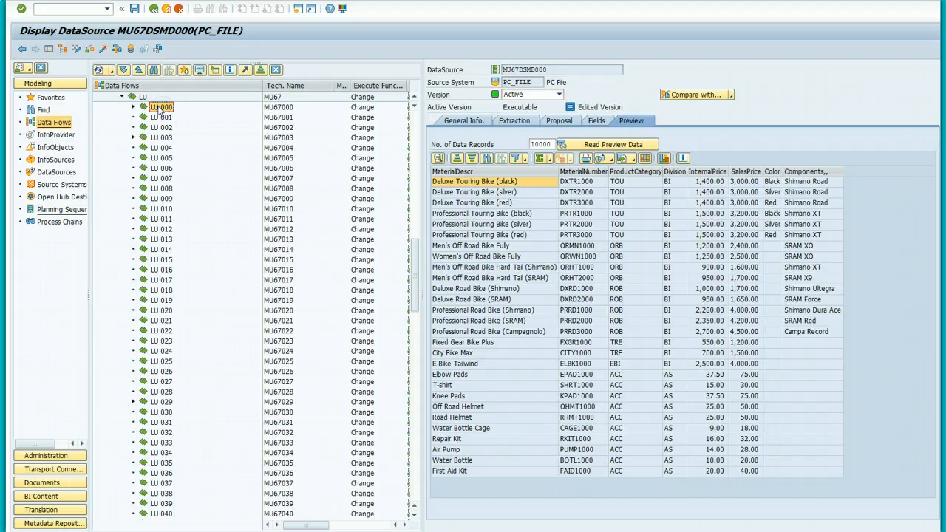
pyautogui.click(50, 124)
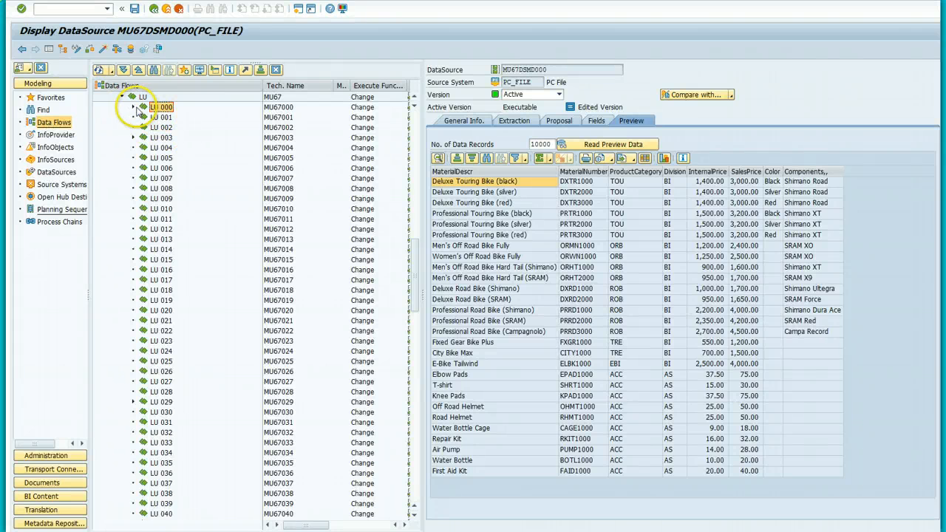
pyautogui.click(66, 127)
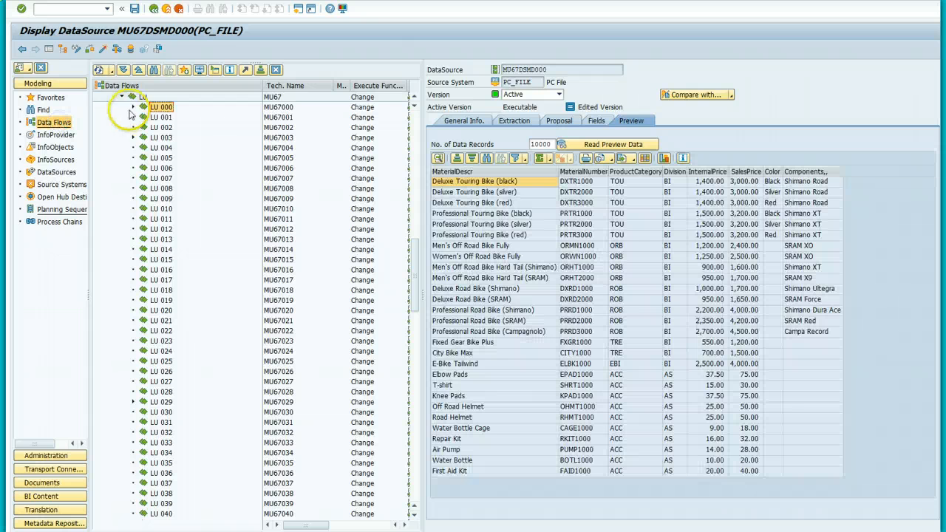
pyautogui.click(131, 108)
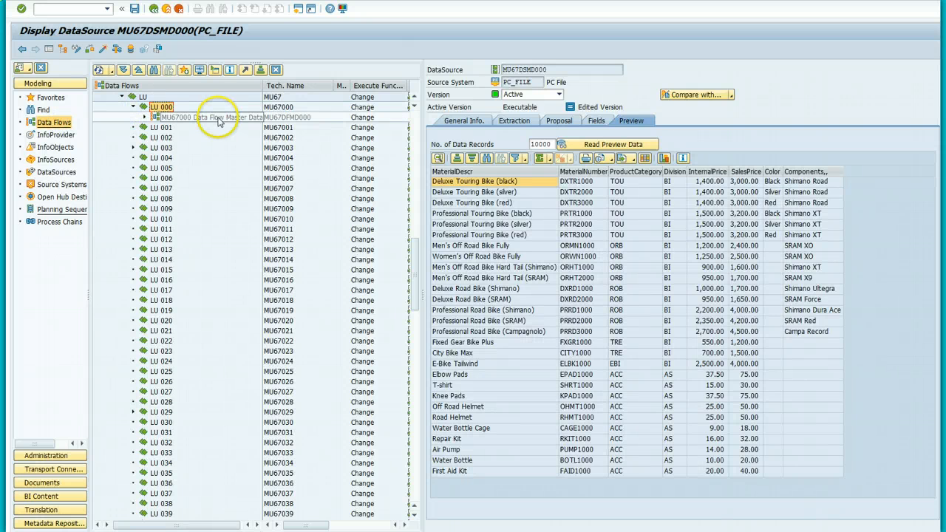
pyautogui.click(217, 121)
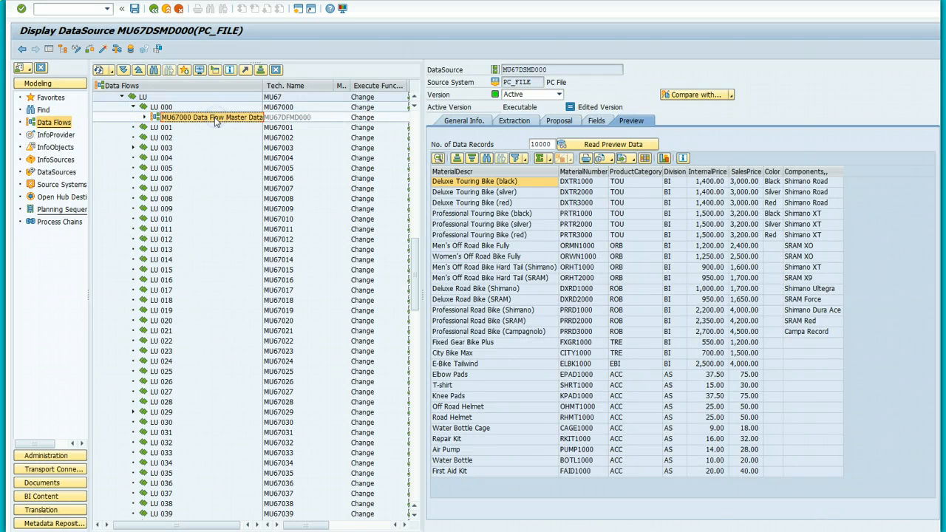
pyautogui.doubleClick(215, 121)
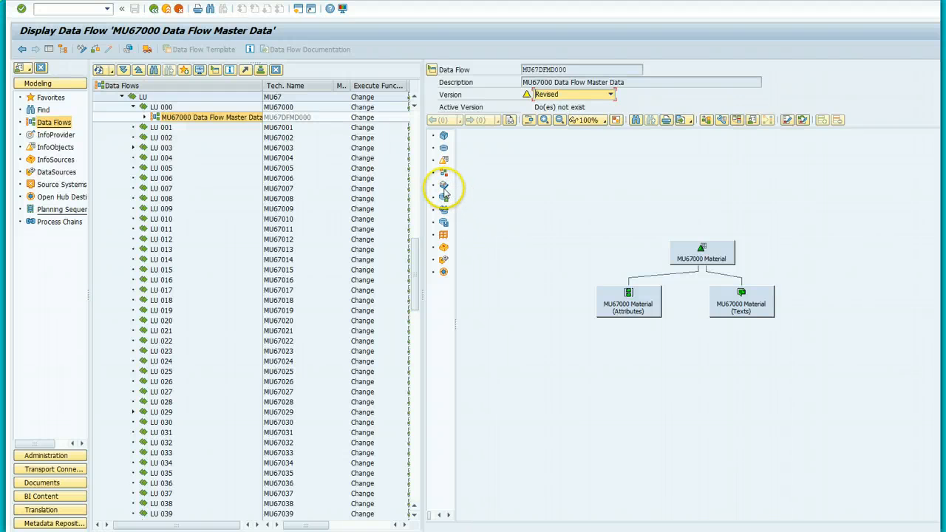
# Step: Switch the data flow to change mode and place a new DataSource node below the Material nodes
pyautogui.click(444, 261)
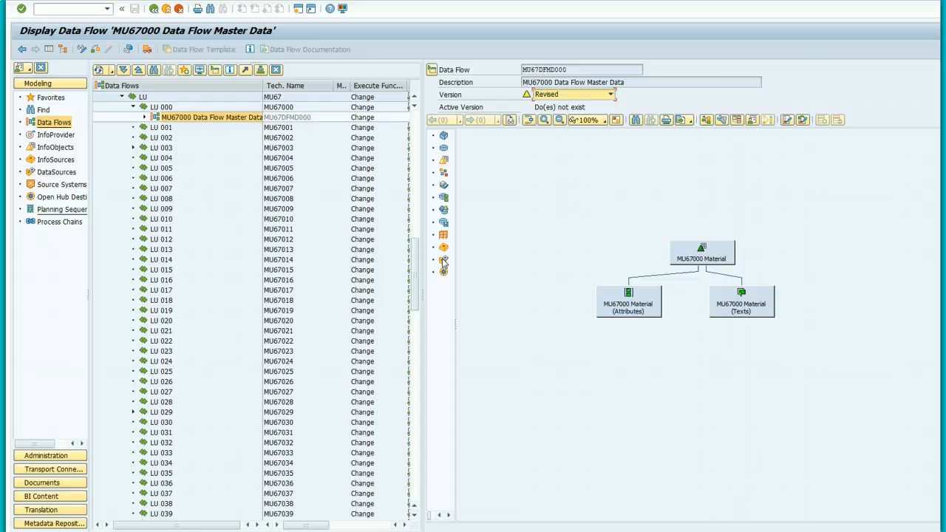
pyautogui.click(444, 261)
pyautogui.click(727, 404)
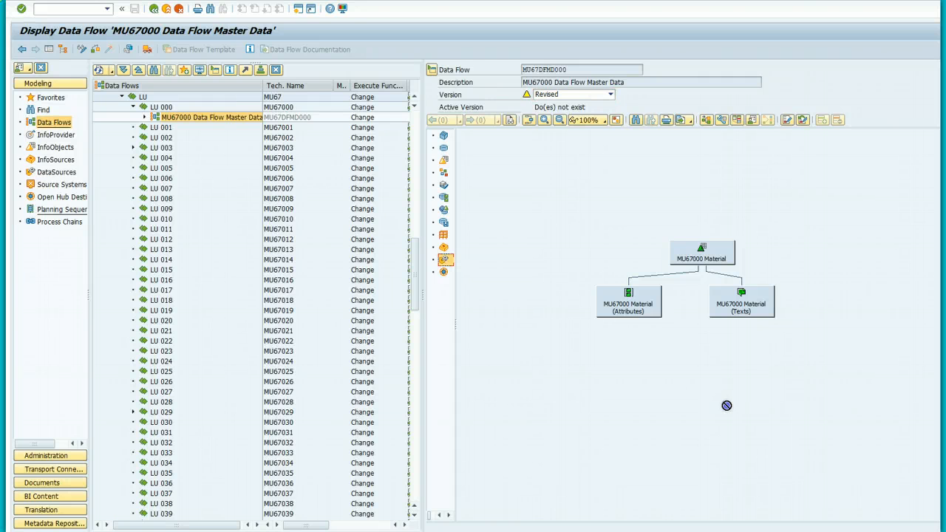
pyautogui.click(444, 260)
pyautogui.click(650, 391)
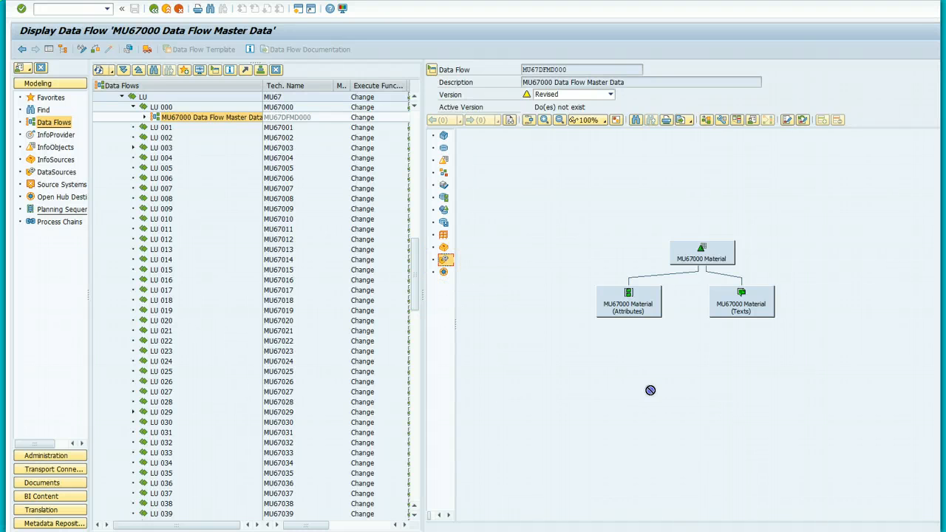
pyautogui.click(82, 51)
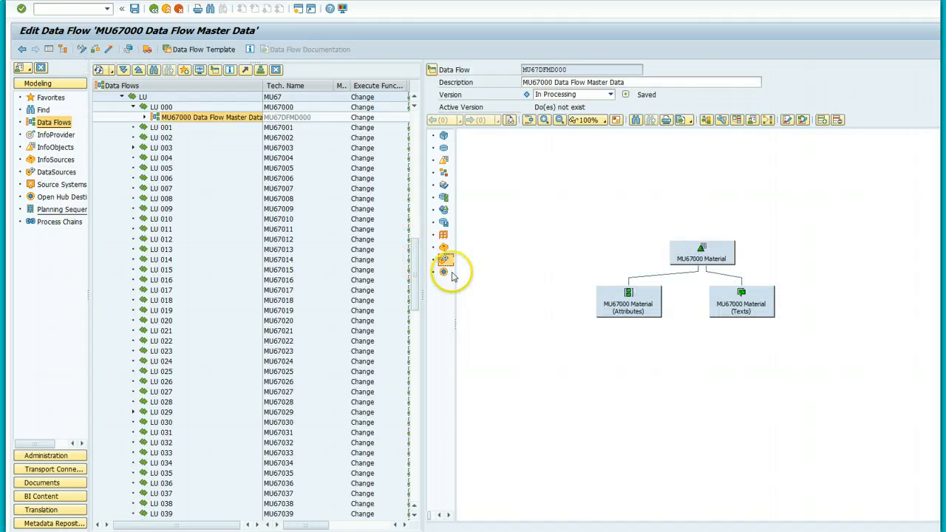
pyautogui.moveTo(445, 260); pyautogui.dragTo(699, 380)
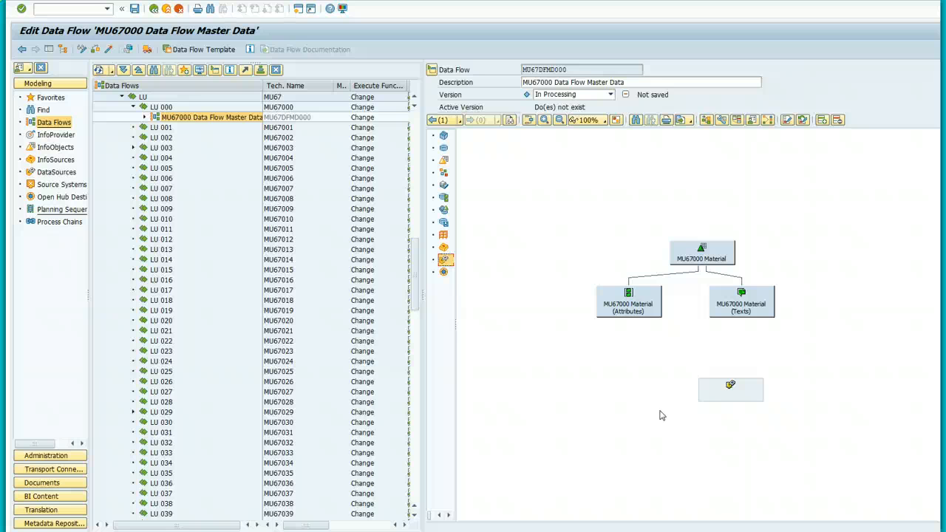
# Step: Link the DataSource node to the MU67MA000 attributes and open the Create Transformation dialog
pyautogui.click(722, 385)
pyautogui.moveTo(721, 386); pyautogui.dragTo(627, 314)
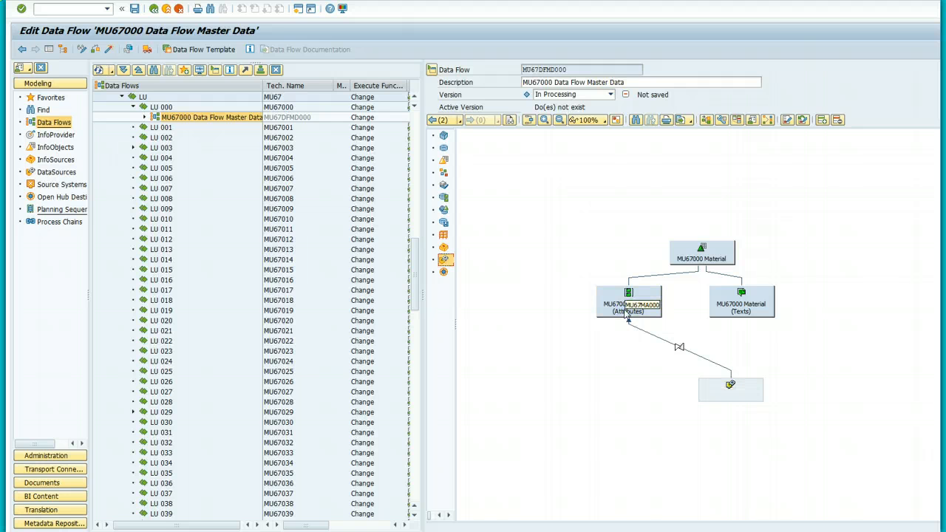
pyautogui.doubleClick(654, 341)
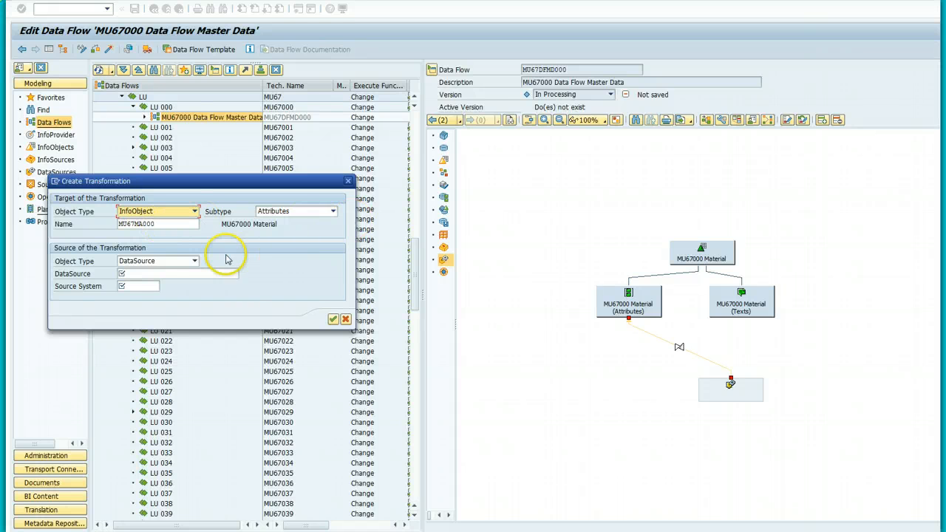
# Step: Create a transformation to MU67MA000 from DataSource MU67DSMD000 with source system PC_FILE
pyautogui.click(182, 273)
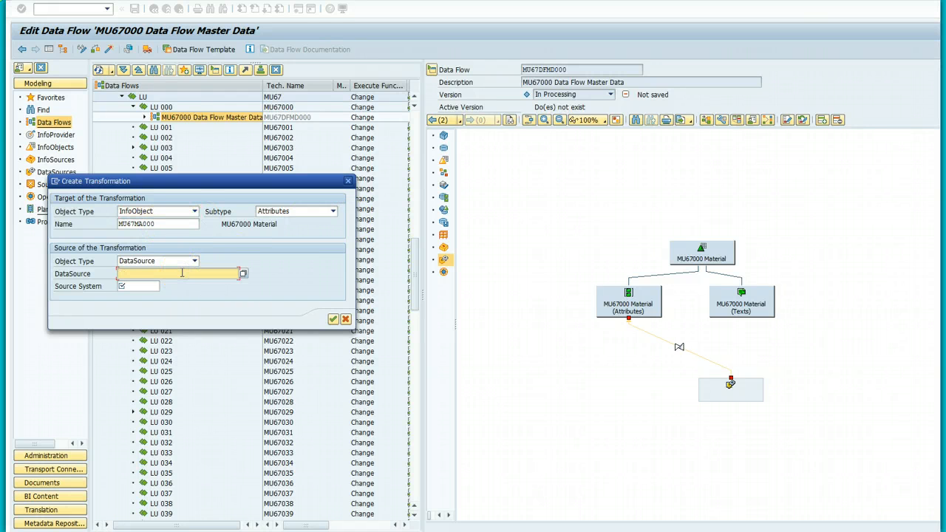
pyautogui.write('MU67')
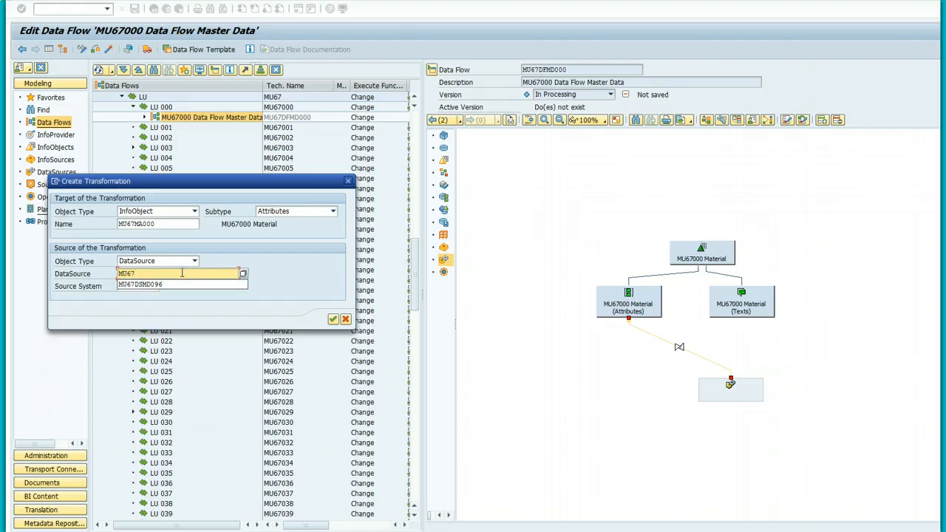
pyautogui.write('DSMD000')
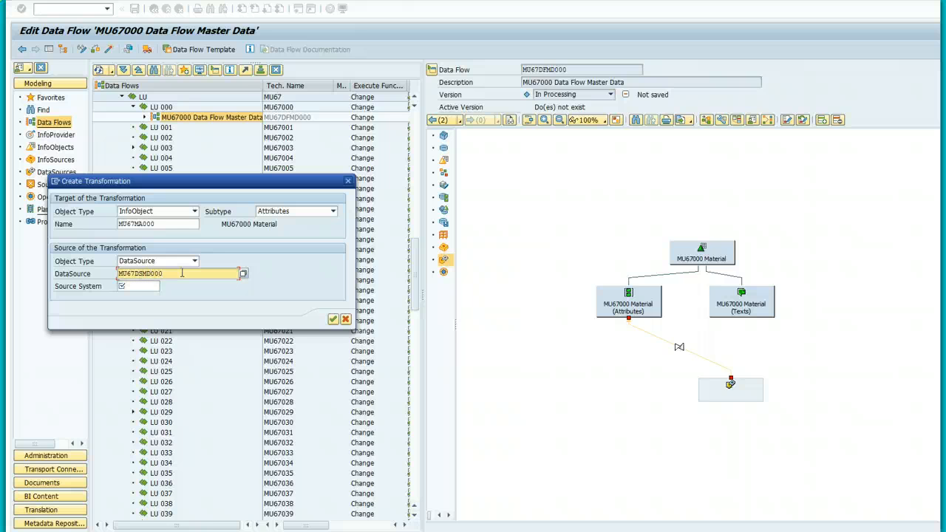
pyautogui.click(129, 286)
pyautogui.click(164, 287)
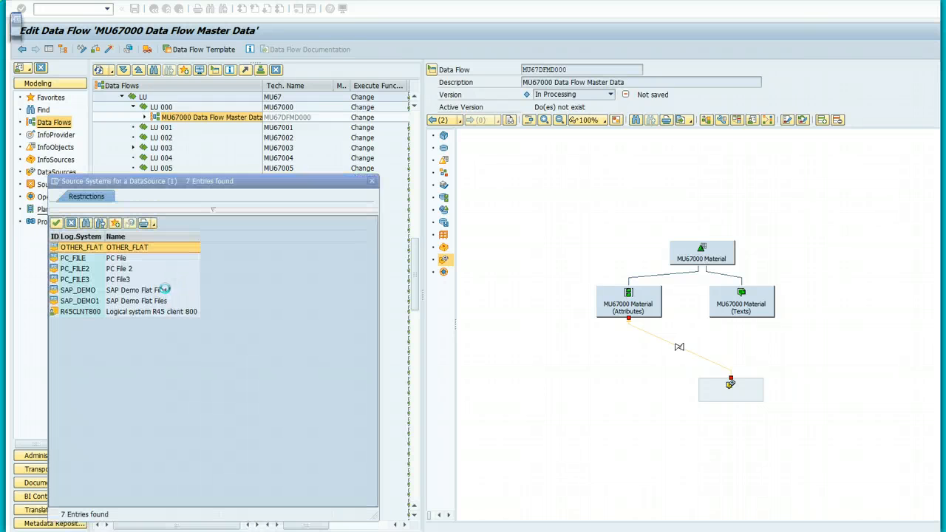
pyautogui.click(116, 258)
pyautogui.doubleClick(116, 258)
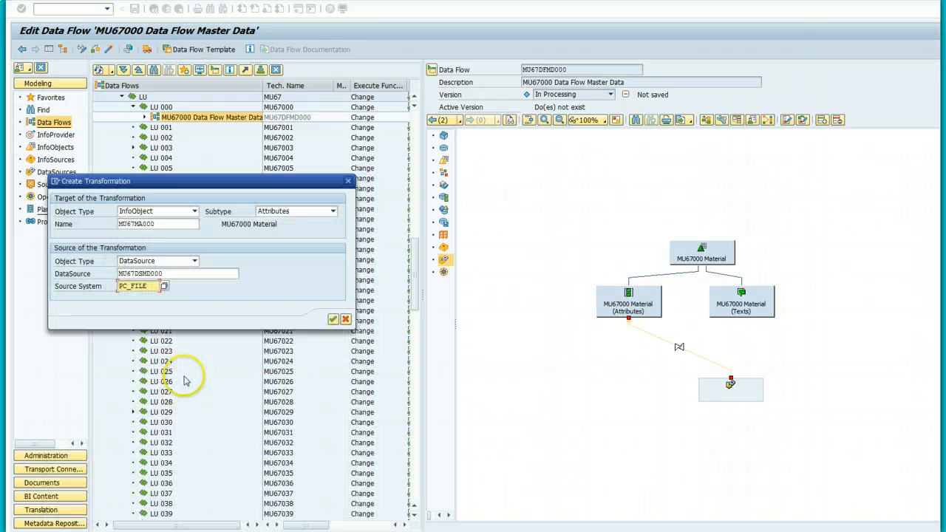
pyautogui.click(333, 320)
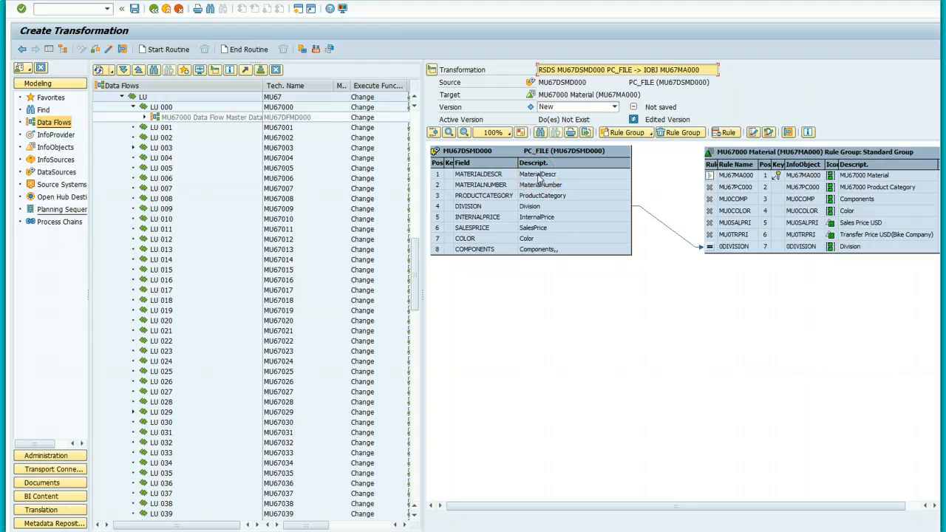
# Step: Map MATERIALNUMBER, COMPONENTS, COLOR, SALESPRICE, INTERNALPRICE and PRODUCTCATEGORY onto their matching MU67MA000 rules
pyautogui.moveTo(545, 185); pyautogui.dragTo(710, 175)
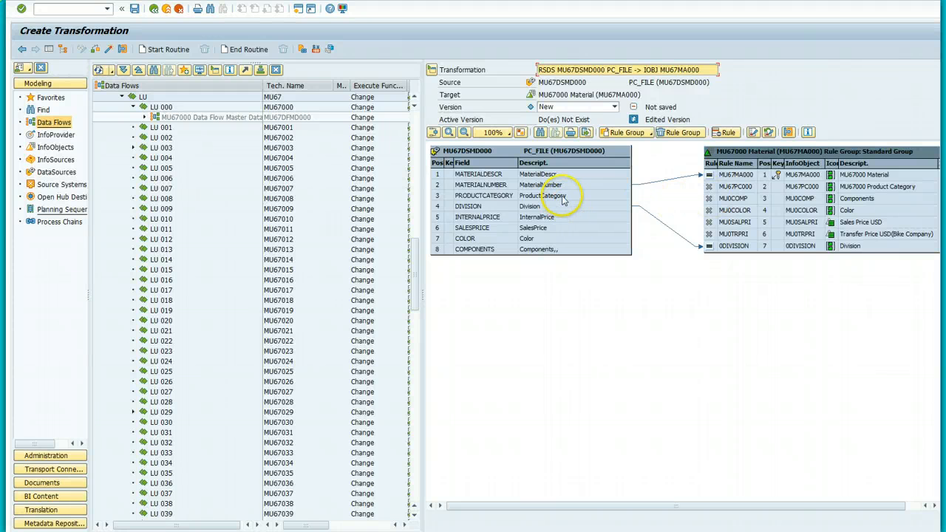
pyautogui.moveTo(547, 249); pyautogui.dragTo(708, 199)
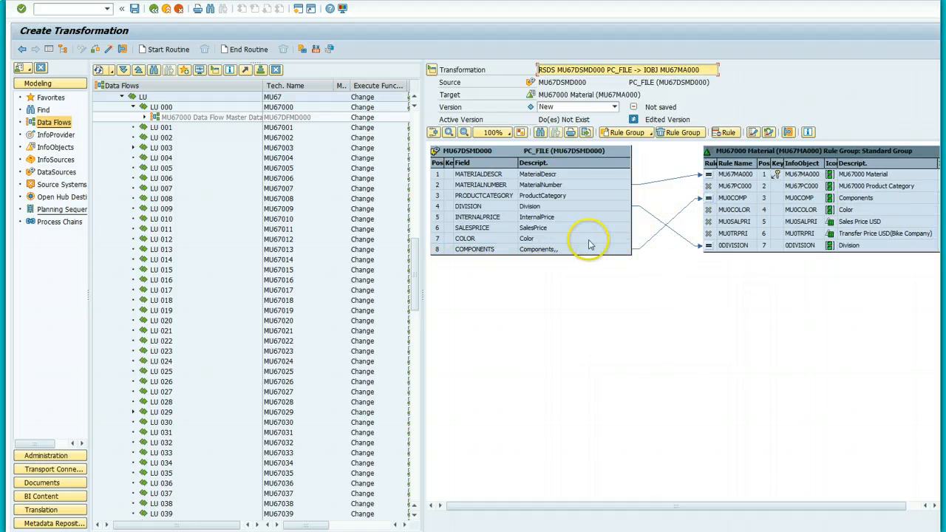
pyautogui.moveTo(527, 240); pyautogui.dragTo(702, 211)
pyautogui.moveTo(515, 229); pyautogui.dragTo(710, 221)
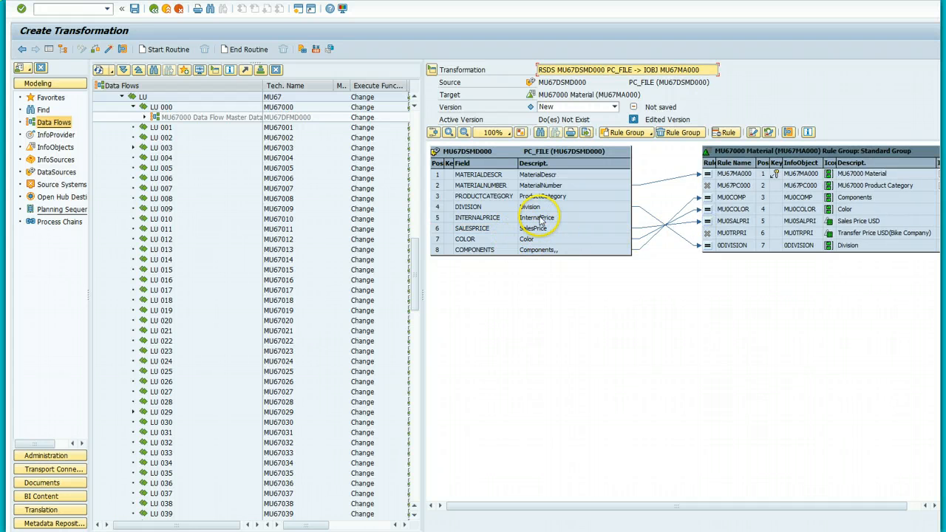
pyautogui.moveTo(542, 220); pyautogui.dragTo(706, 247)
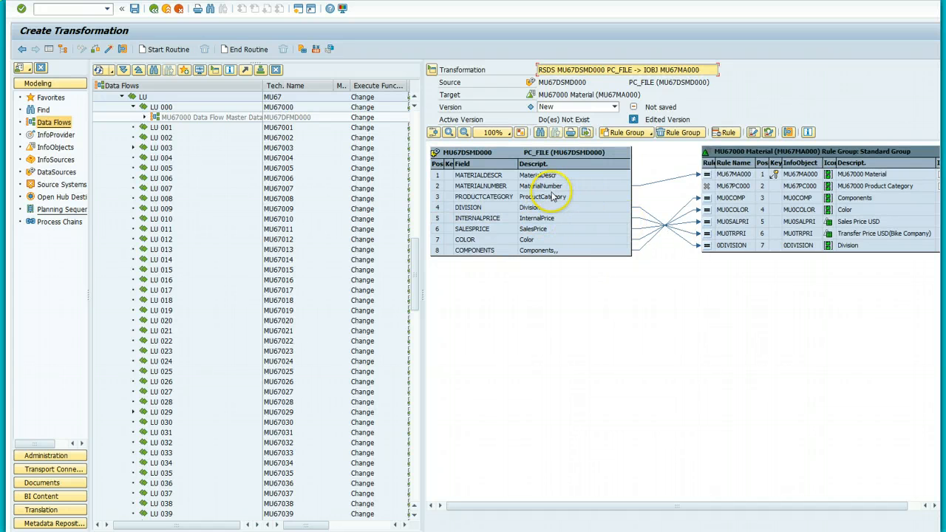
pyautogui.moveTo(547, 198); pyautogui.dragTo(707, 190)
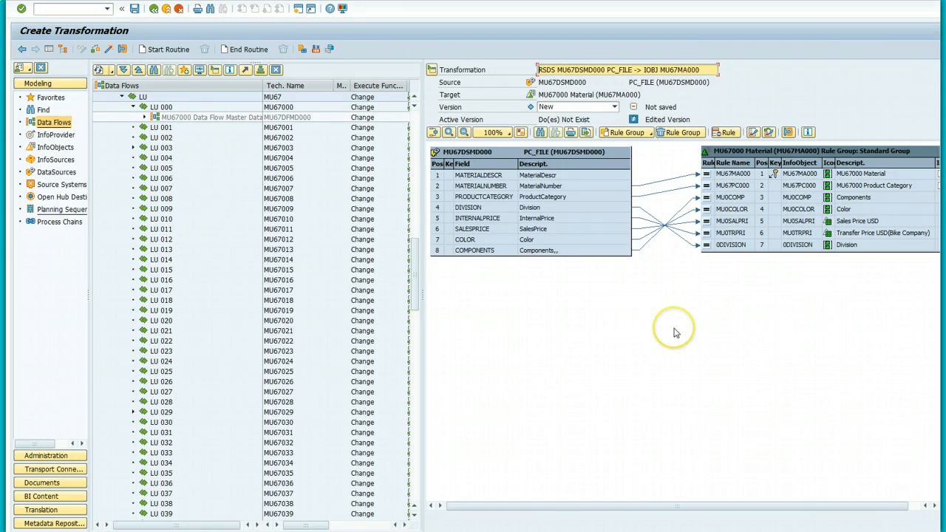
# Step: Save and activate transformation MU67DSMD000 PC_FILE -> MU67MA000, then go back to the MU67000 diagram
pyautogui.click(134, 8)
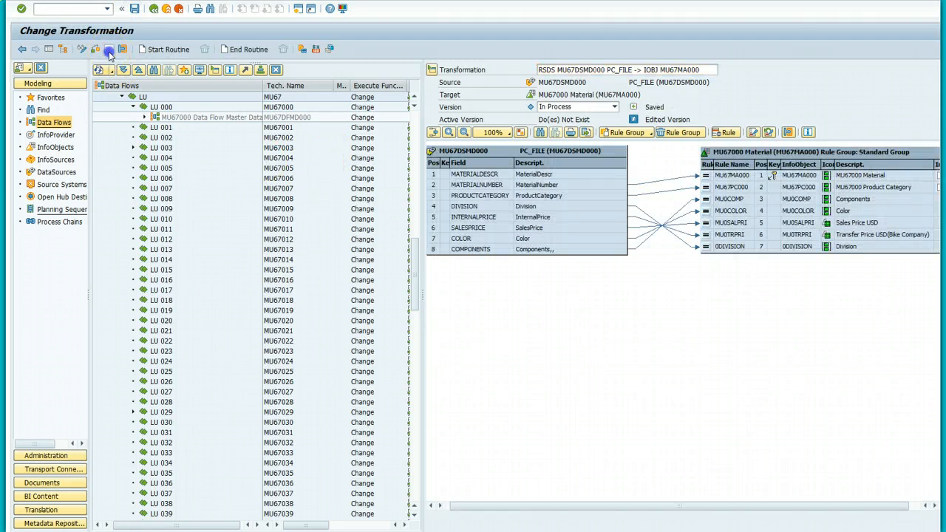
pyautogui.click(109, 49)
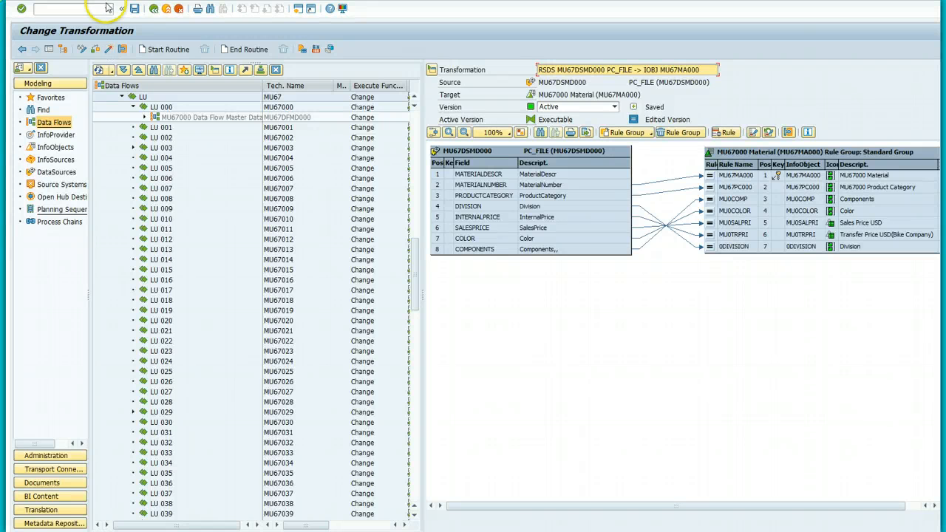
pyautogui.click(153, 8)
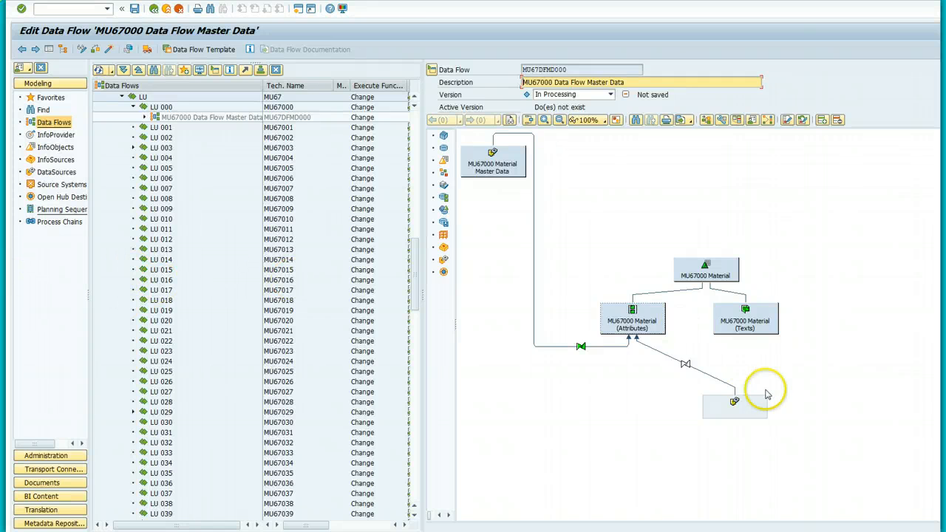
# Step: Link the DataSource node to Material attributes and create DTP MU67DSMD000 / PC_FILE -> MU67MA000
pyautogui.moveTo(748, 400); pyautogui.dragTo(654, 335)
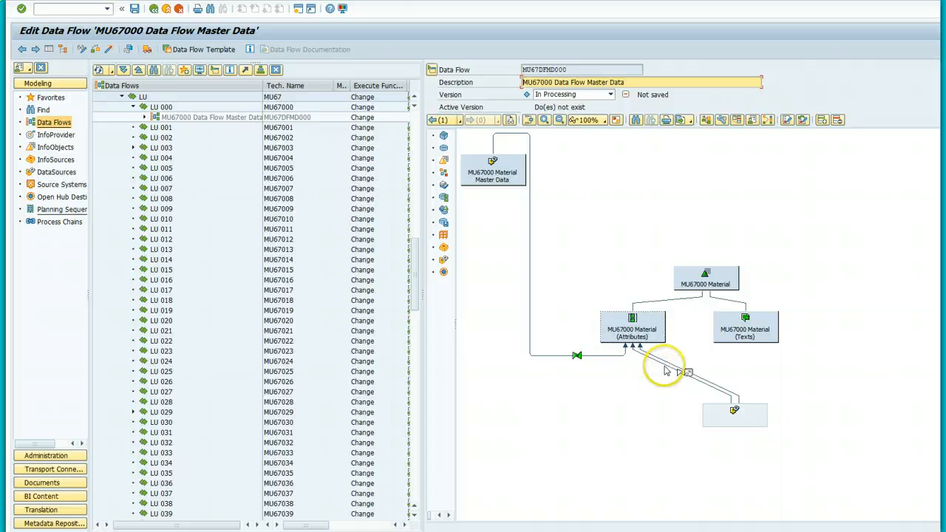
pyautogui.doubleClick(737, 400)
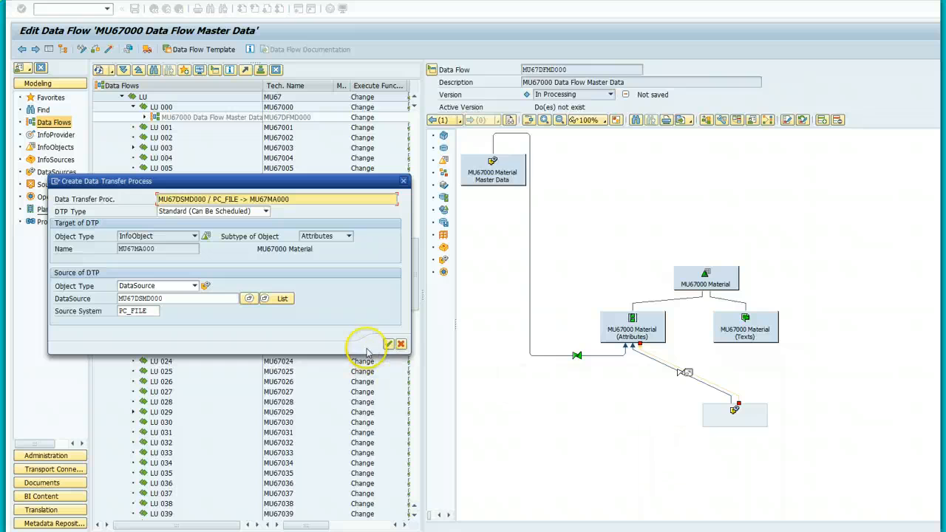
pyautogui.click(389, 345)
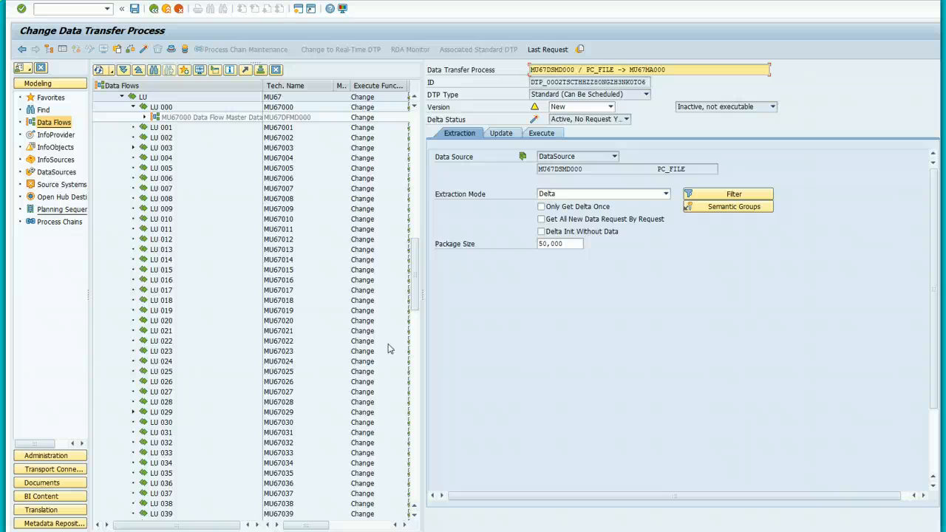
# Step: Set the DTP to Full extraction with 'Do not extract from PSA', then check it
pyautogui.click(665, 194)
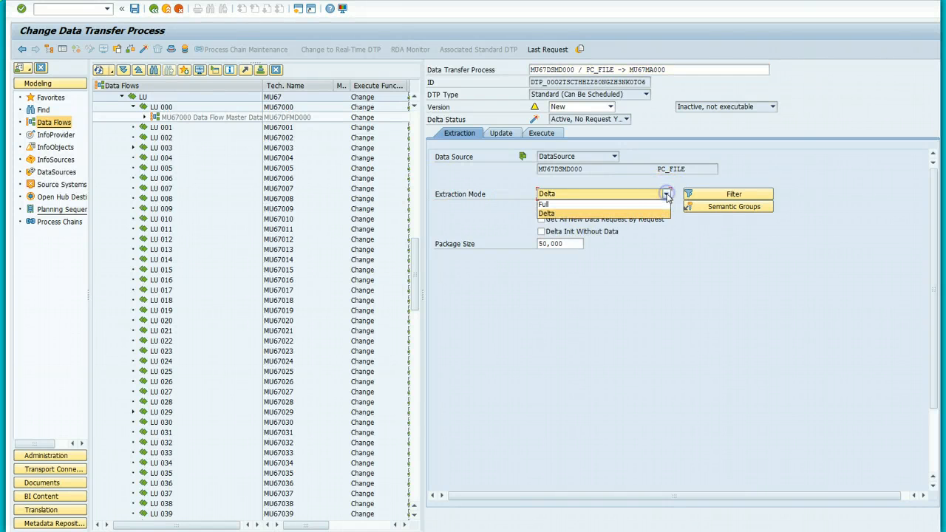
pyautogui.click(621, 204)
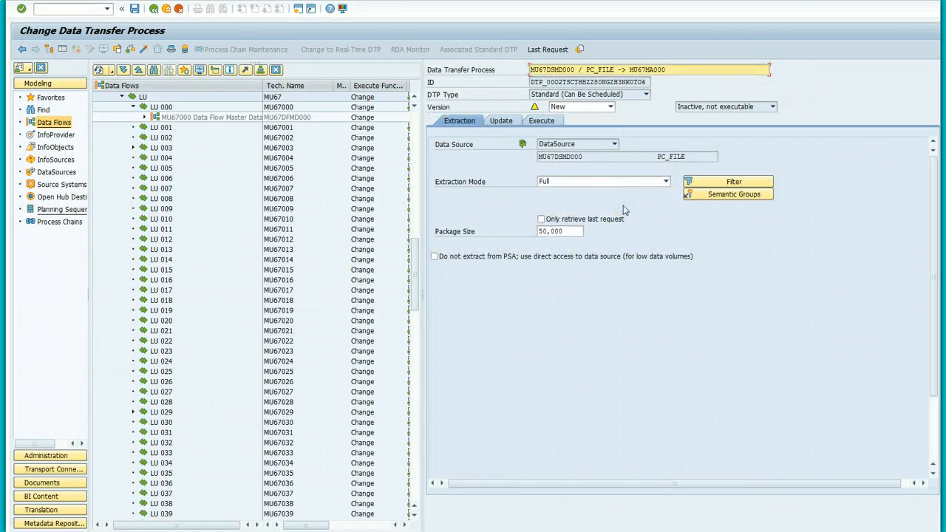
pyautogui.click(621, 211)
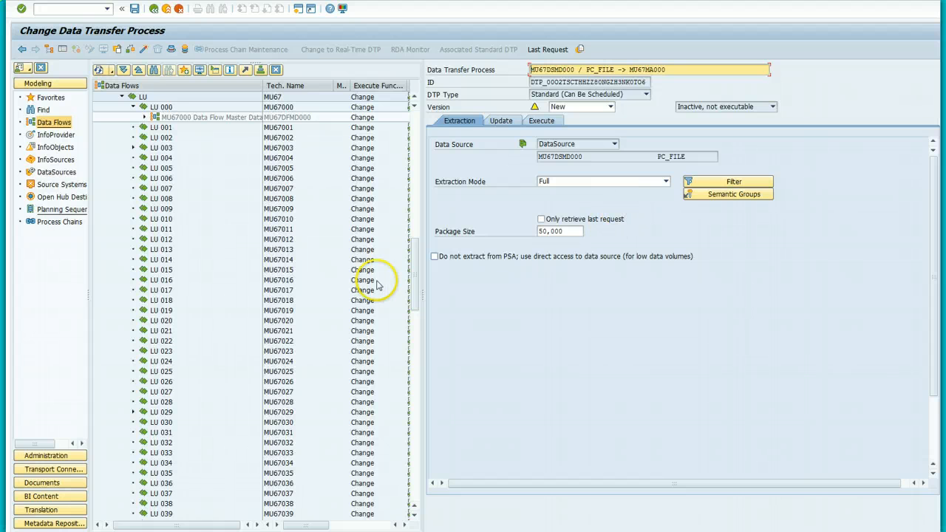
pyautogui.click(434, 256)
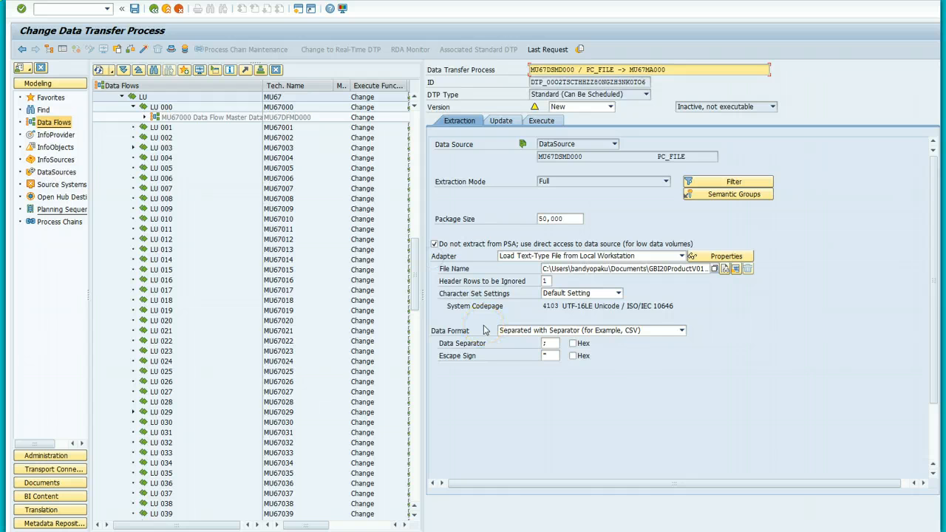
pyautogui.click(706, 268)
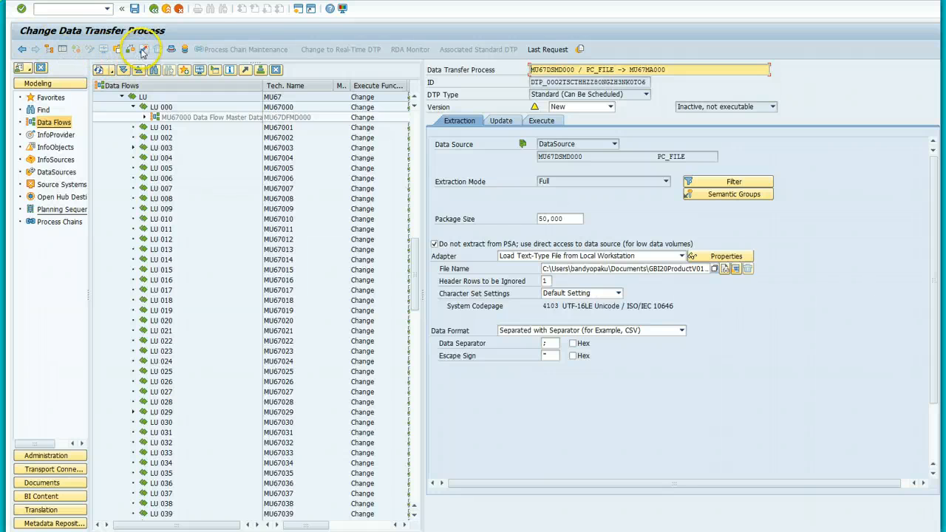
pyautogui.click(143, 49)
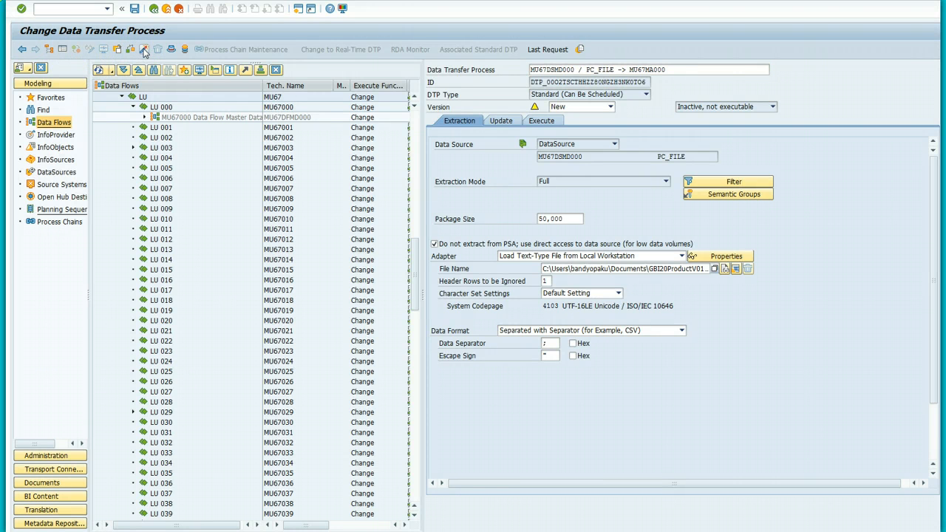
pyautogui.click(143, 49)
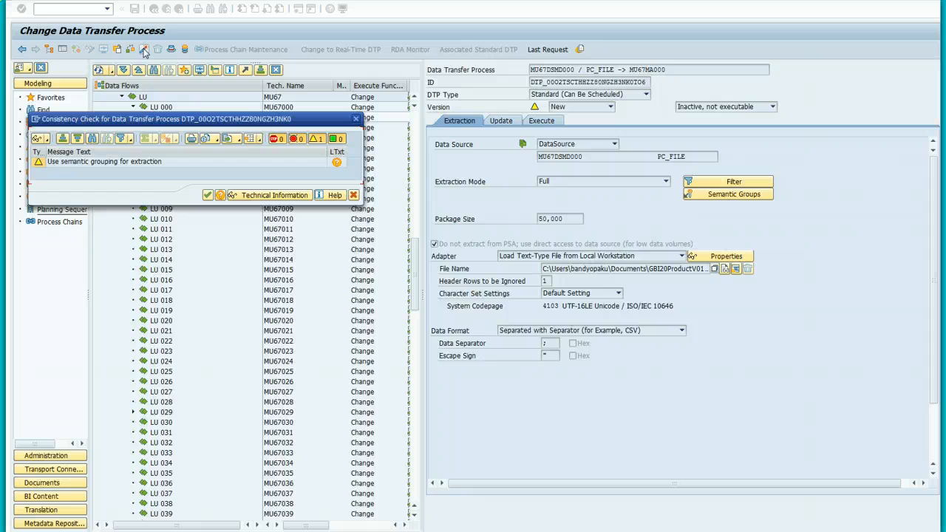
# Step: Accept the semantic-grouping warning to activate the DTP, execute the load, and allow CSV file access
pyautogui.click(208, 196)
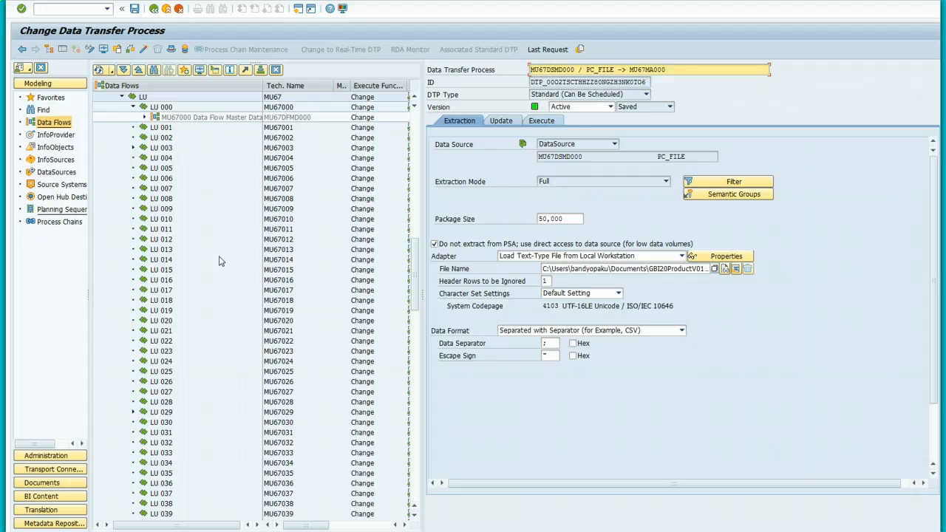
pyautogui.click(542, 121)
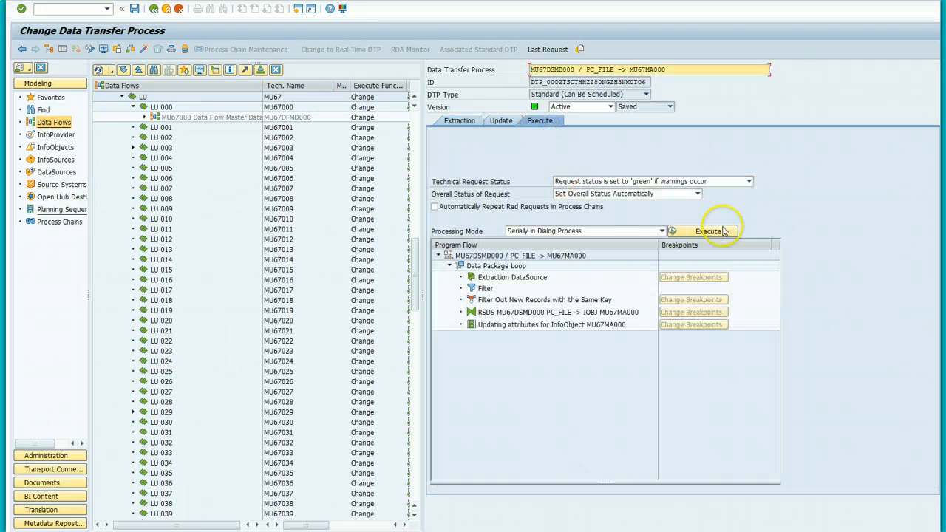
pyautogui.click(714, 234)
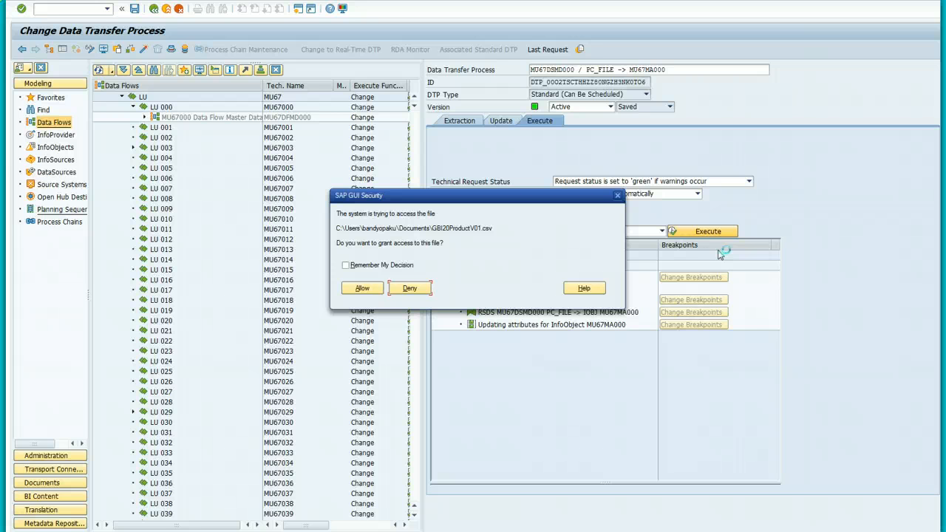
pyautogui.click(366, 288)
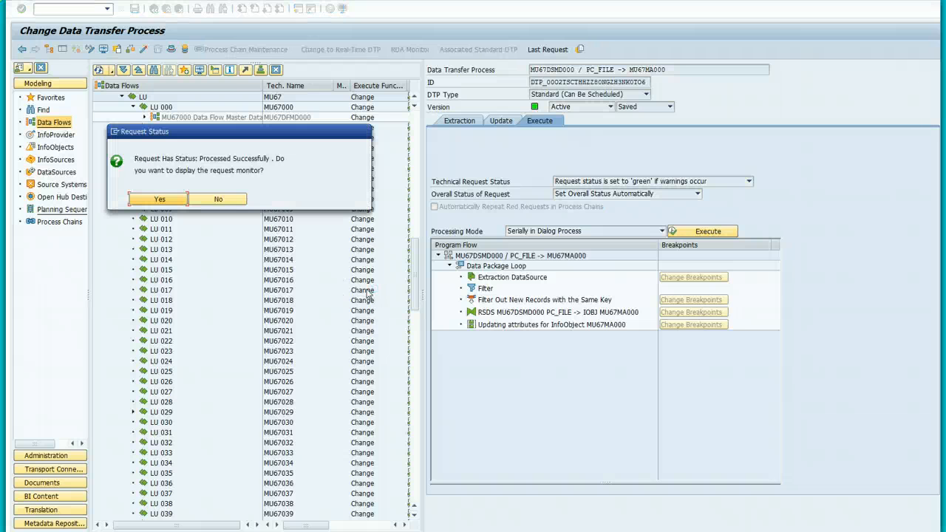
# Step: Inspect the monitor for request 36,544, expanding the data package steps showing 28 records updated
pyautogui.click(159, 201)
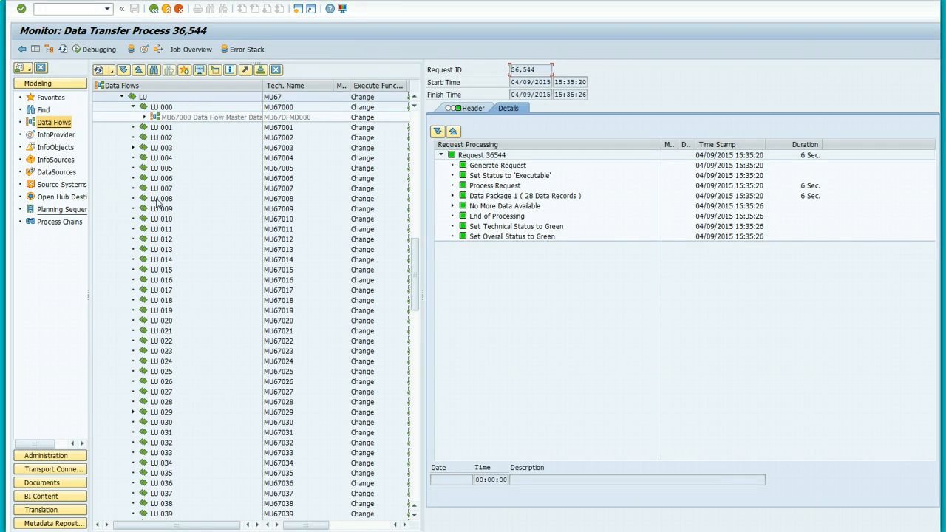
pyautogui.click(453, 196)
pyautogui.click(453, 250)
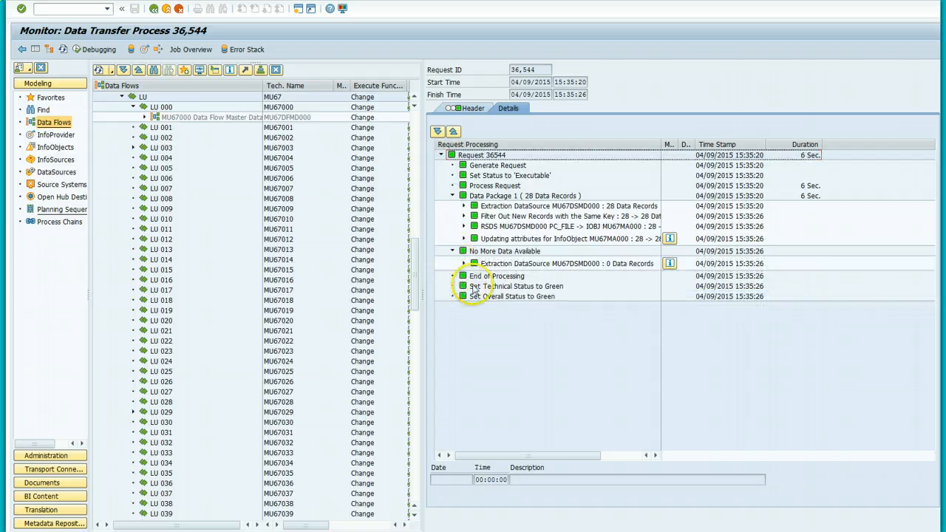
pyautogui.click(464, 263)
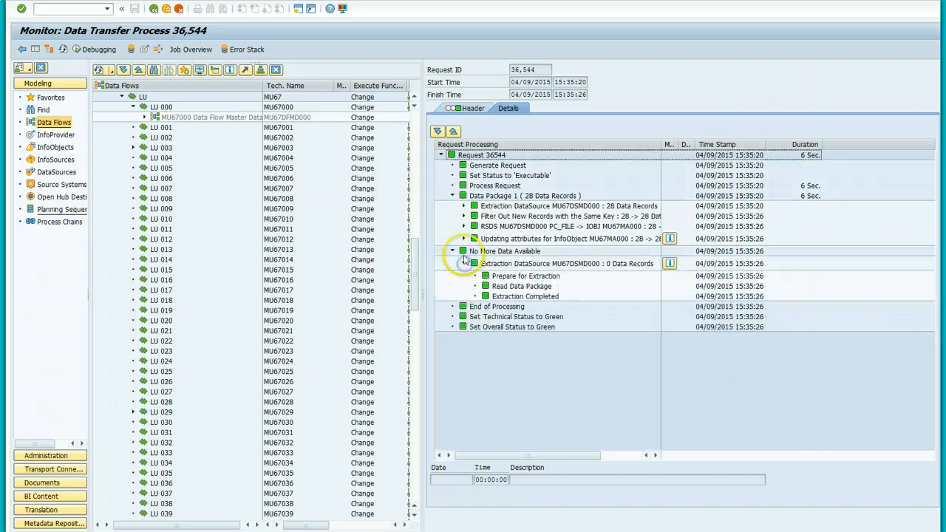
pyautogui.click(464, 207)
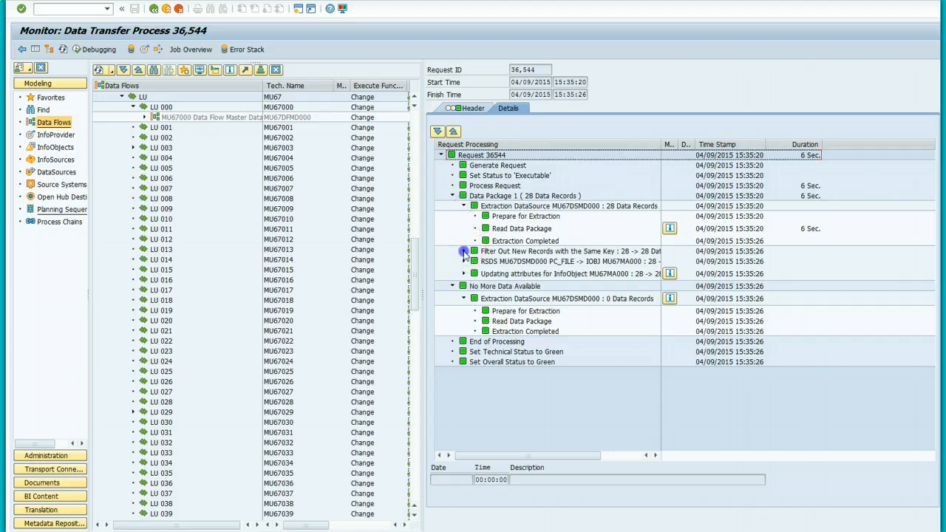
pyautogui.click(464, 252)
pyautogui.click(464, 286)
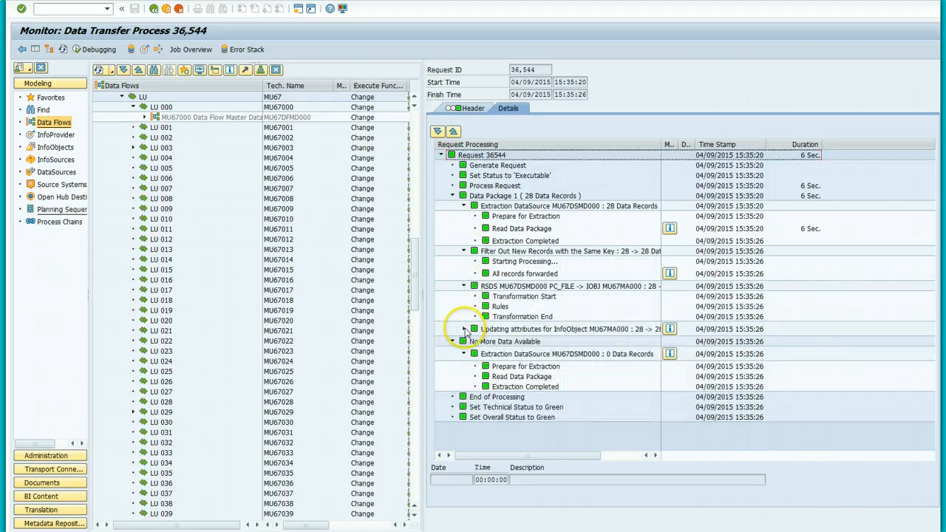
pyautogui.click(464, 329)
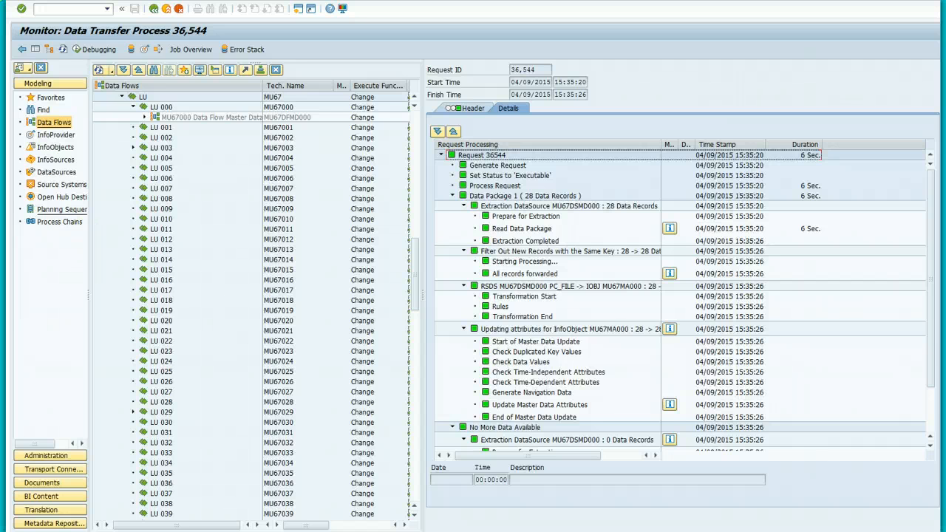
pyautogui.moveTo(930, 375); pyautogui.dragTo(945, 400)
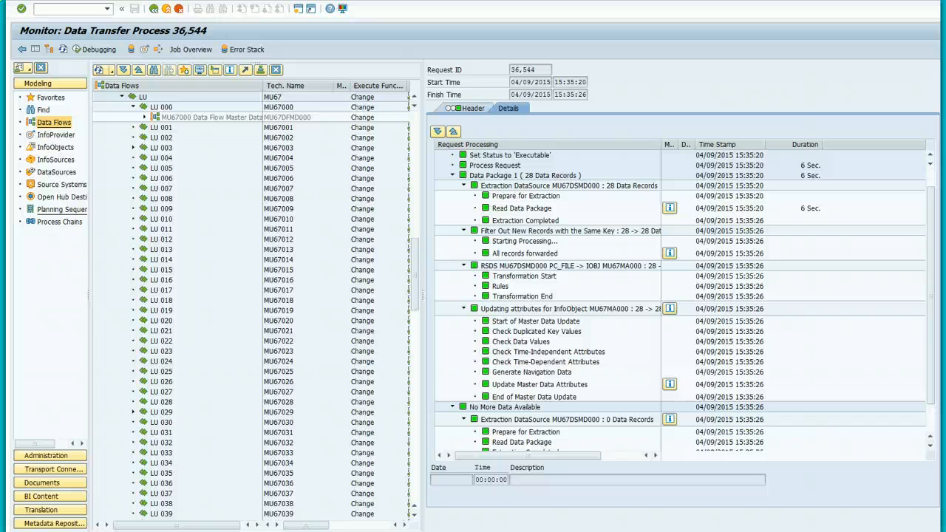
pyautogui.click(893, 367)
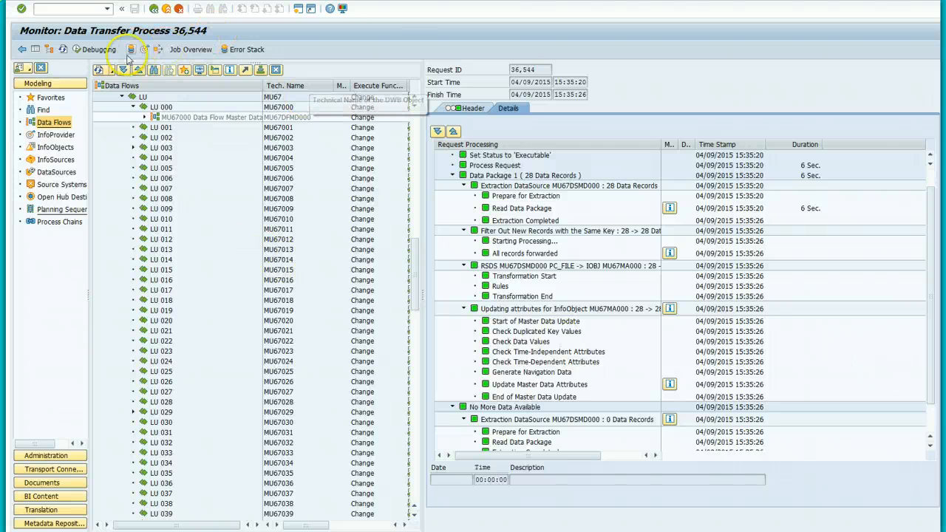
pyautogui.click(154, 10)
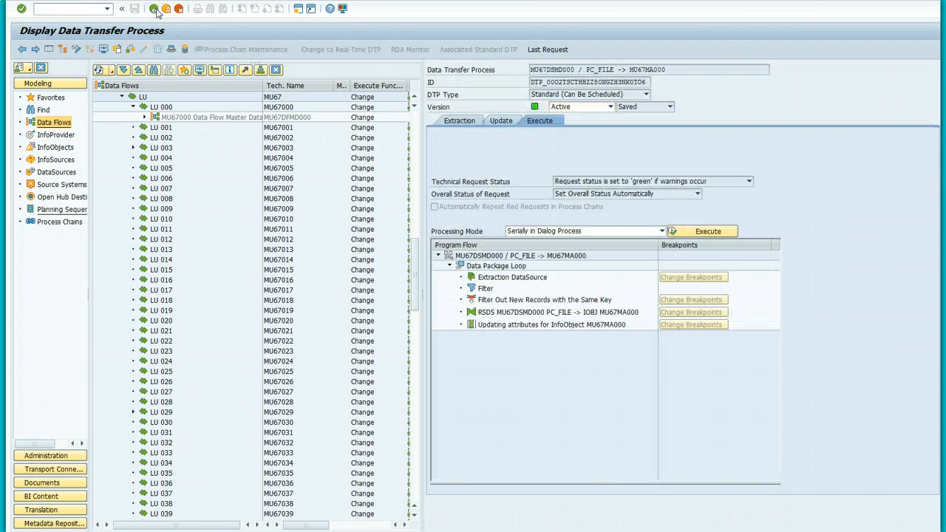
# Step: Return to the data flow diagram and open Maintain Master Data for the MU67000 Material node
pyautogui.click(154, 11)
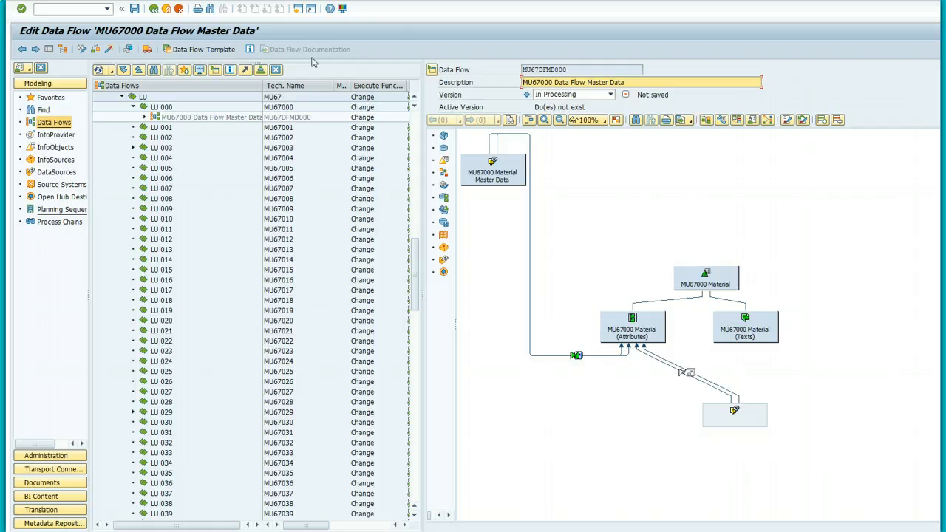
pyautogui.rightClick(723, 277)
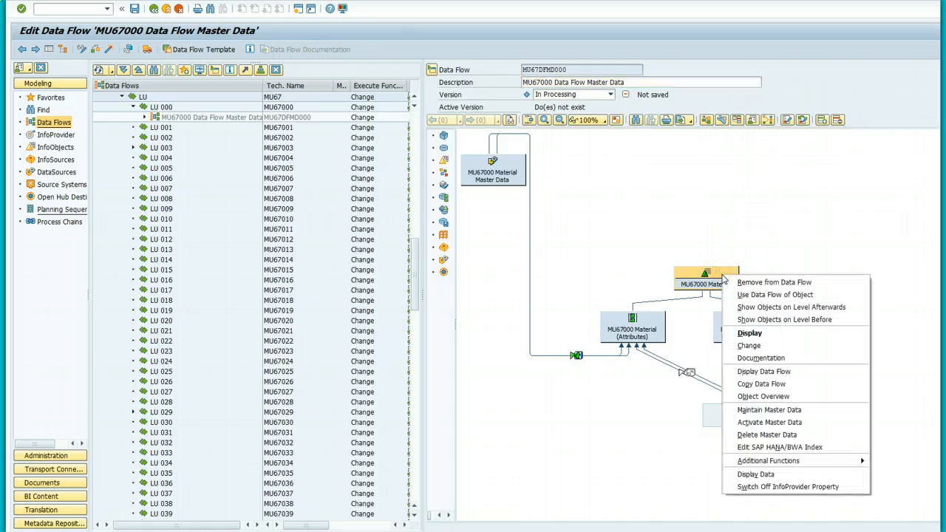
pyautogui.click(798, 411)
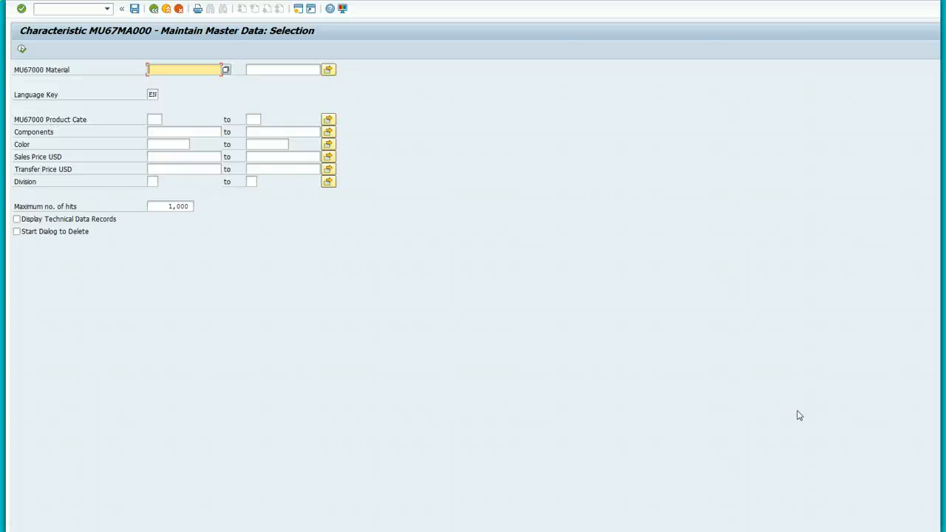
pyautogui.click(21, 50)
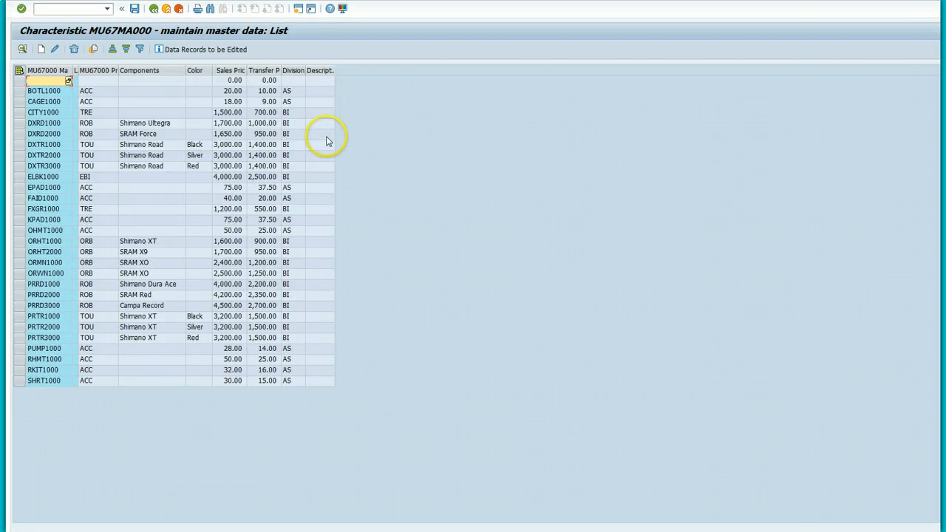
pyautogui.moveTo(333, 72); pyautogui.dragTo(385, 76)
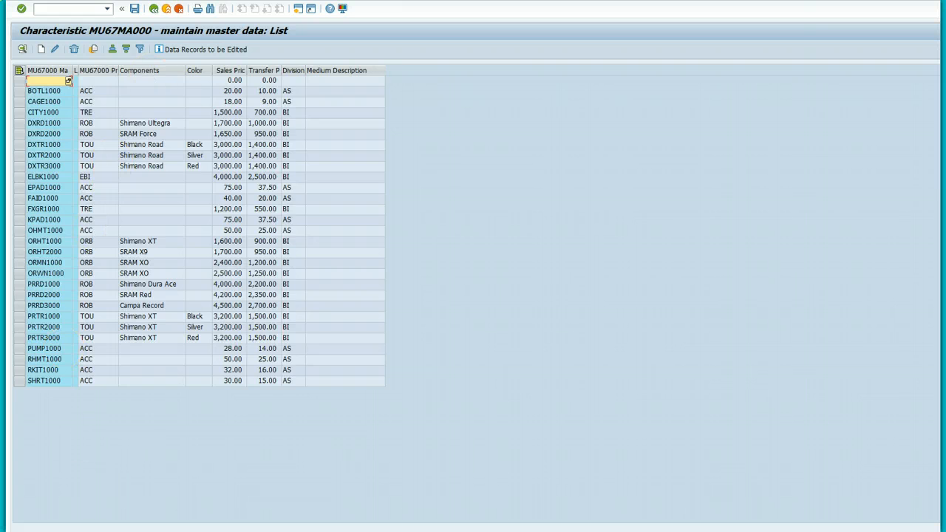
pyautogui.click(154, 9)
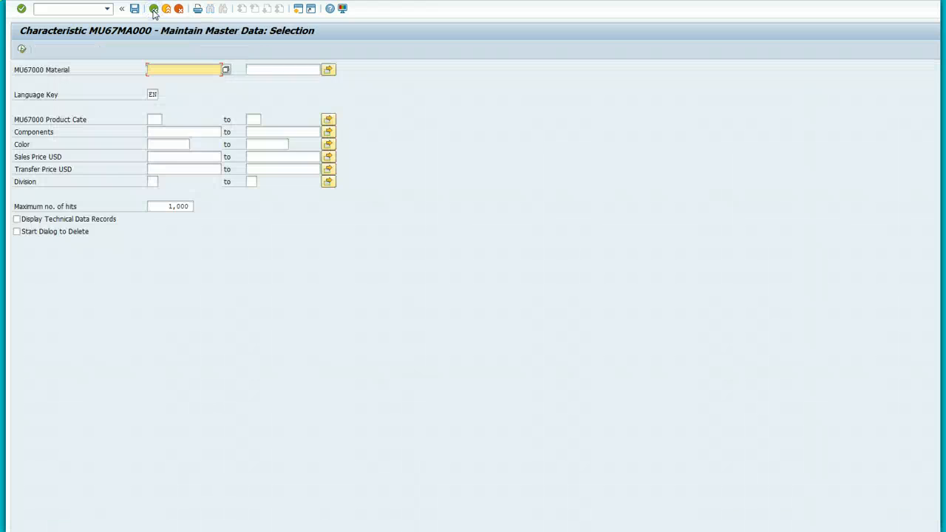
# Step: Go back to the MU67000 data flow, switch it to Display, and confirm saving its changes
pyautogui.click(153, 9)
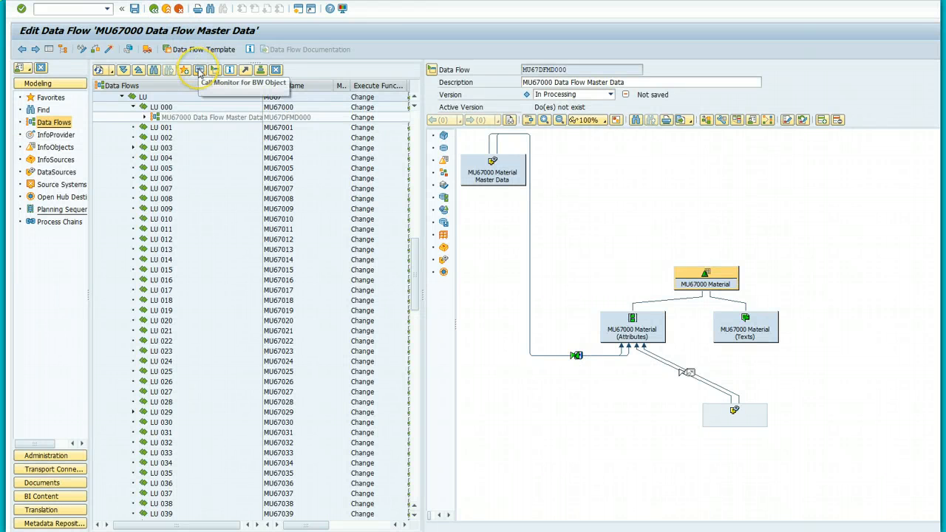
pyautogui.rightClick(242, 119)
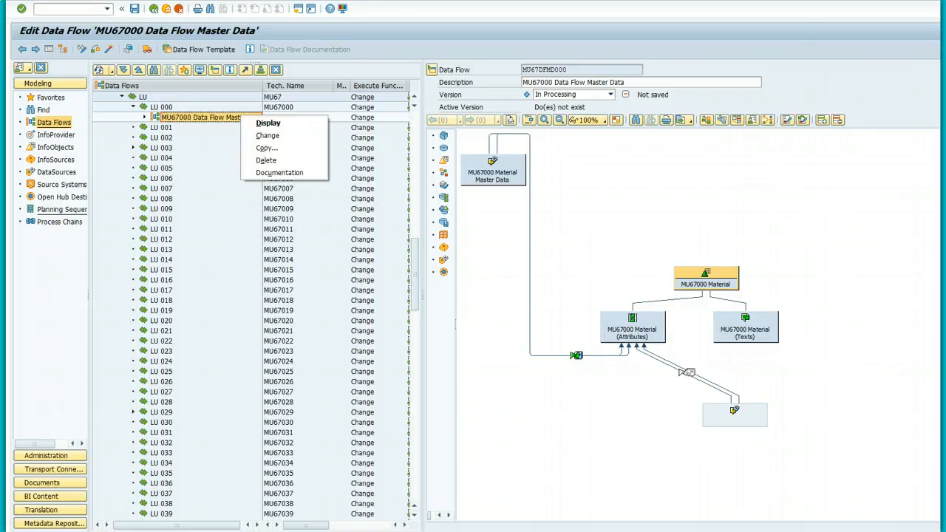
pyautogui.click(255, 189)
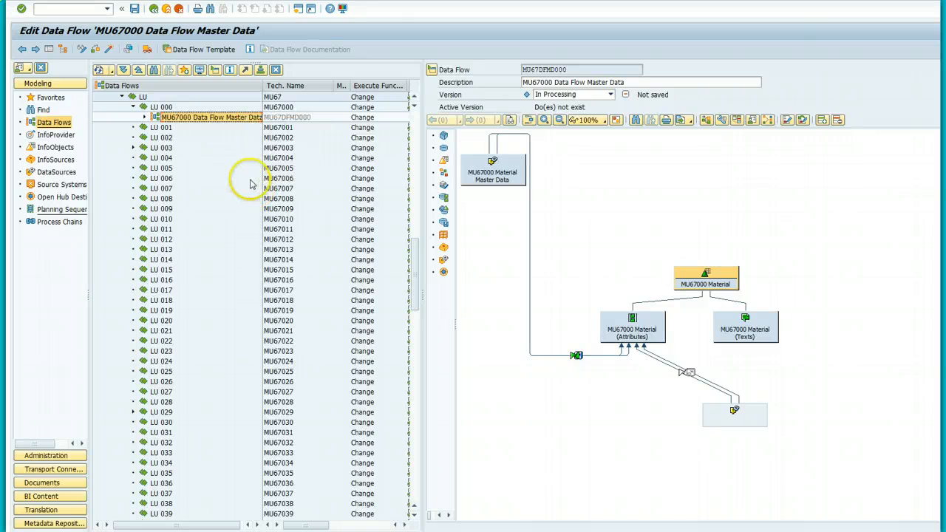
pyautogui.rightClick(219, 120)
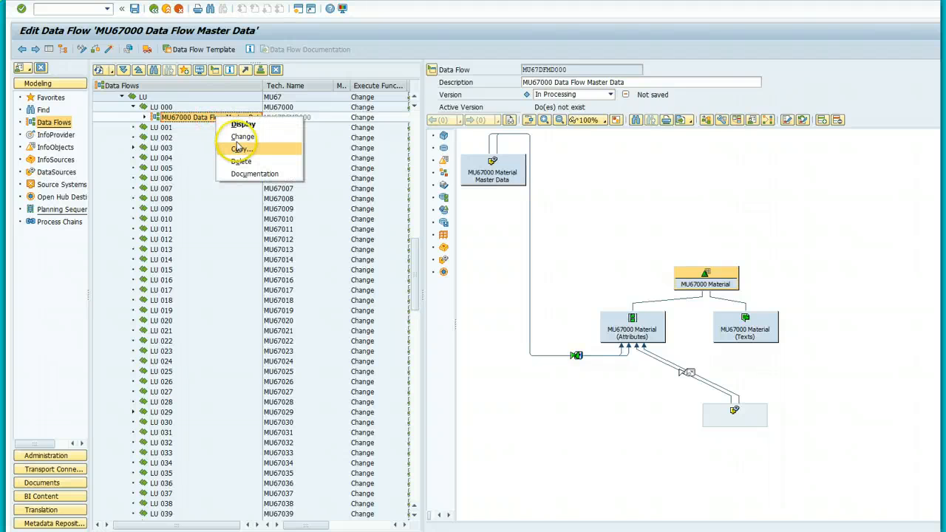
pyautogui.click(241, 124)
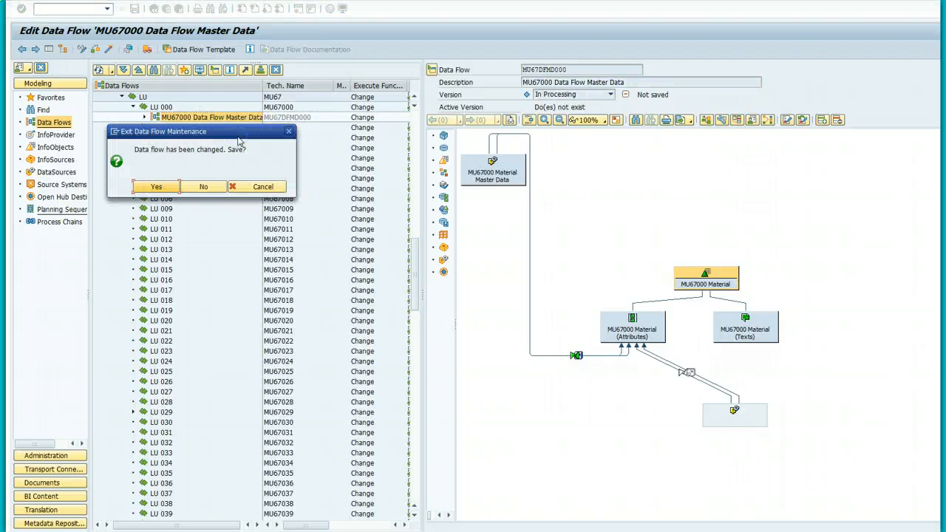
pyautogui.click(156, 188)
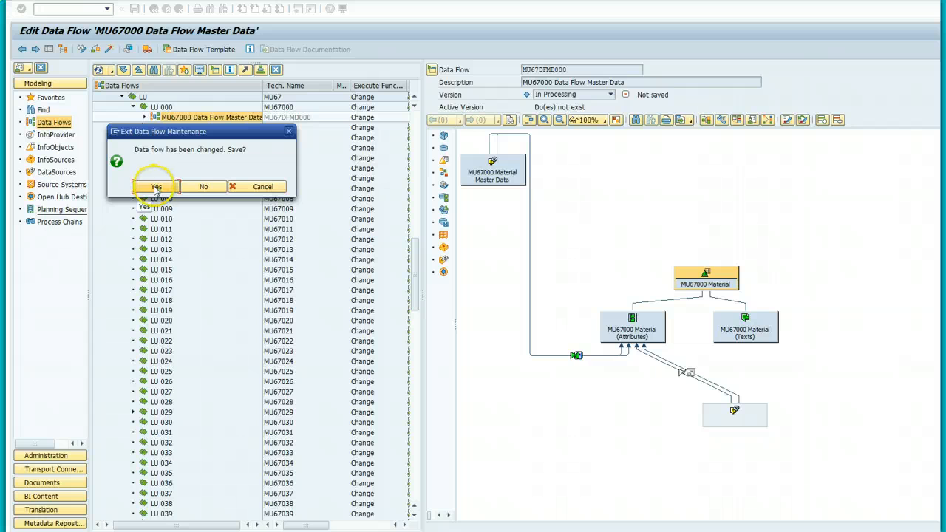
pyautogui.click(156, 189)
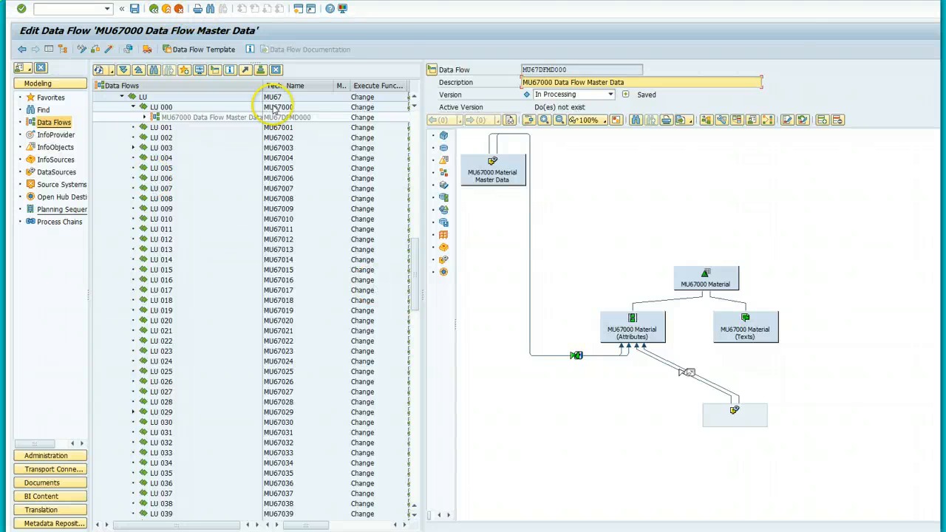
# Step: Connect the DataSource node to MU67000 Material (Texts) and open the new transformation's creation dialog
pyautogui.moveTo(737, 414); pyautogui.dragTo(761, 340)
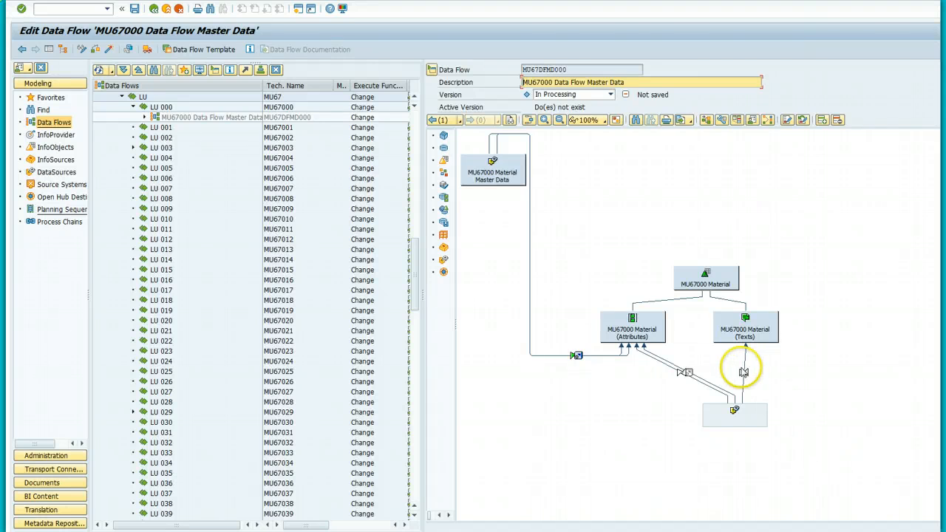
pyautogui.doubleClick(744, 372)
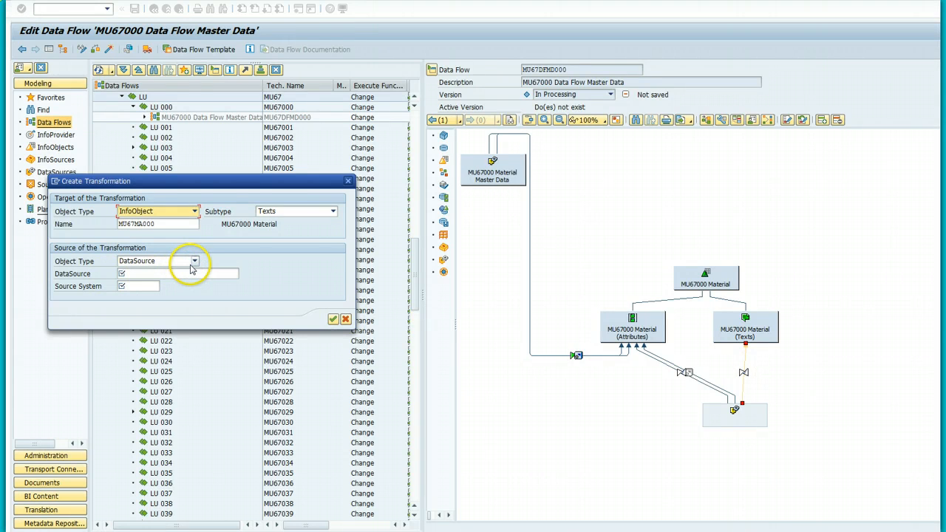
# Step: Create the texts transformation from DataSource MU67DSMD000 on source system PC_FILE
pyautogui.click(167, 274)
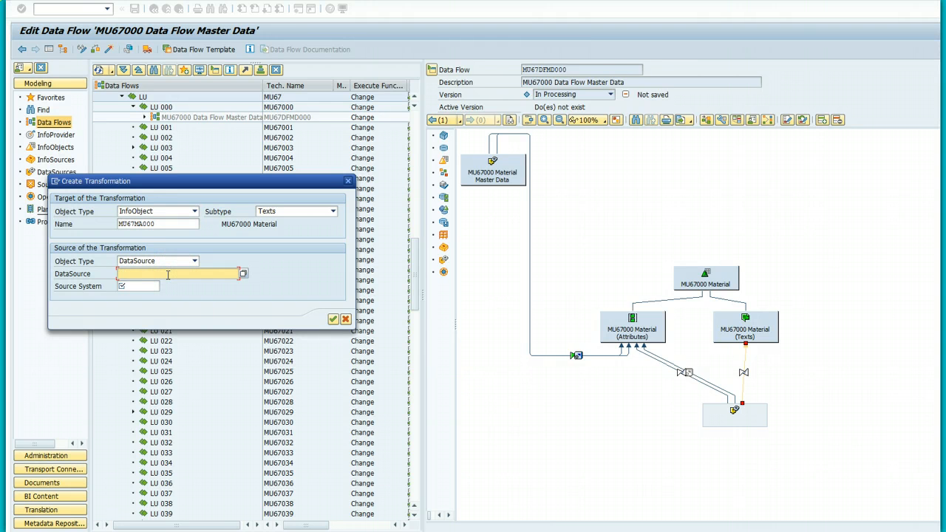
pyautogui.write('MU67')
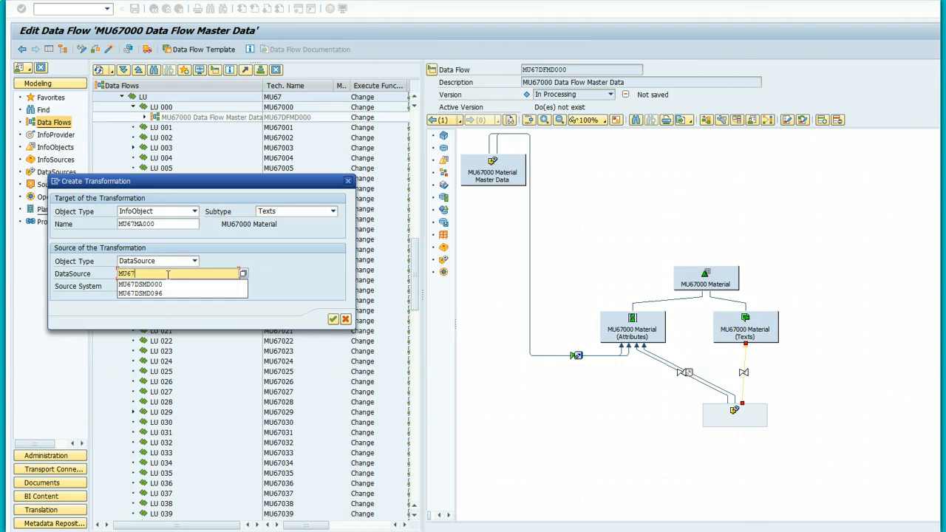
pyautogui.write('DSMD000')
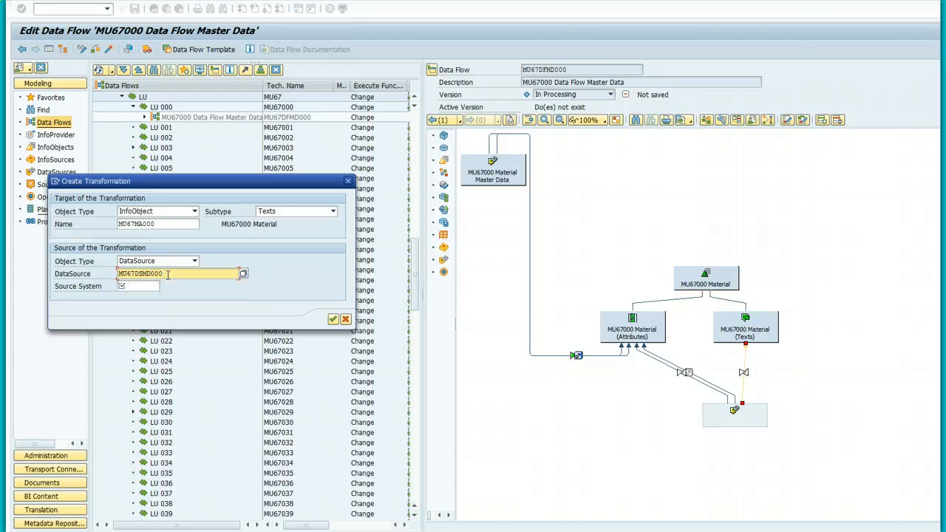
pyautogui.click(162, 287)
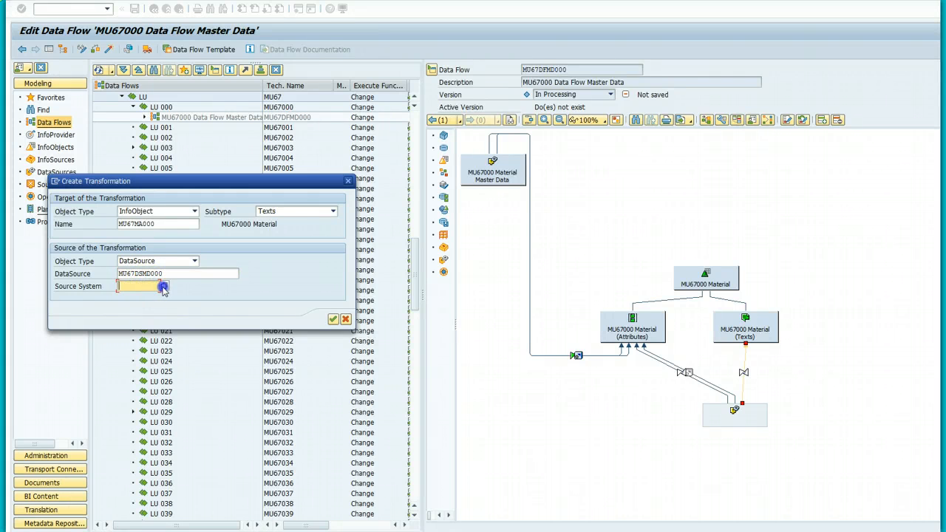
pyautogui.click(118, 259)
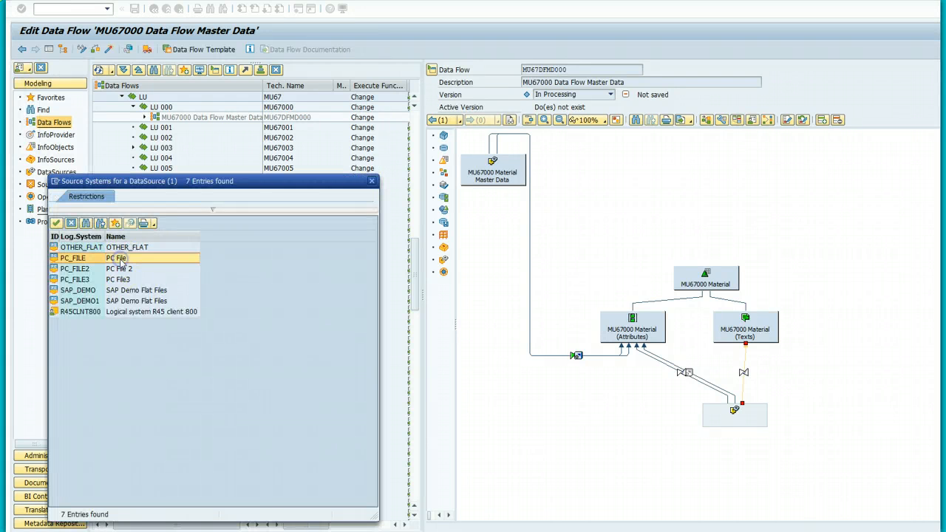
pyautogui.doubleClick(121, 258)
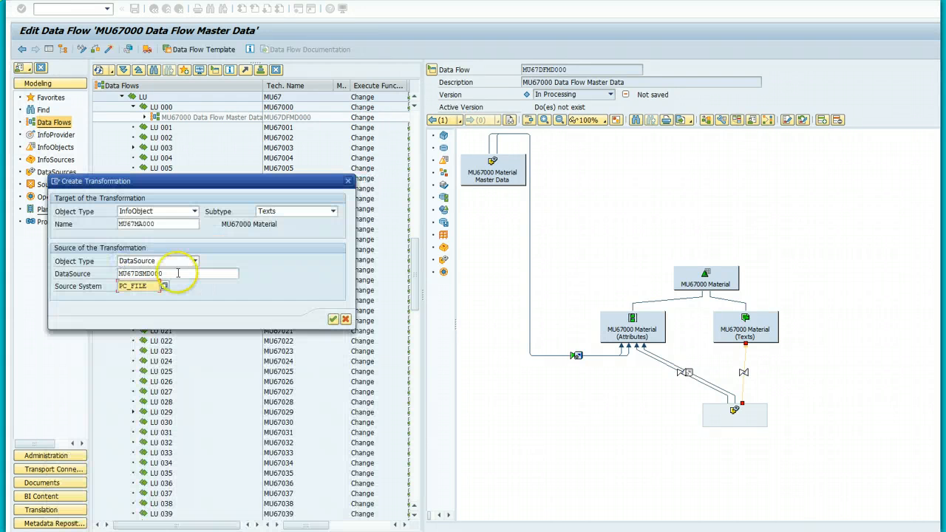
pyautogui.click(333, 320)
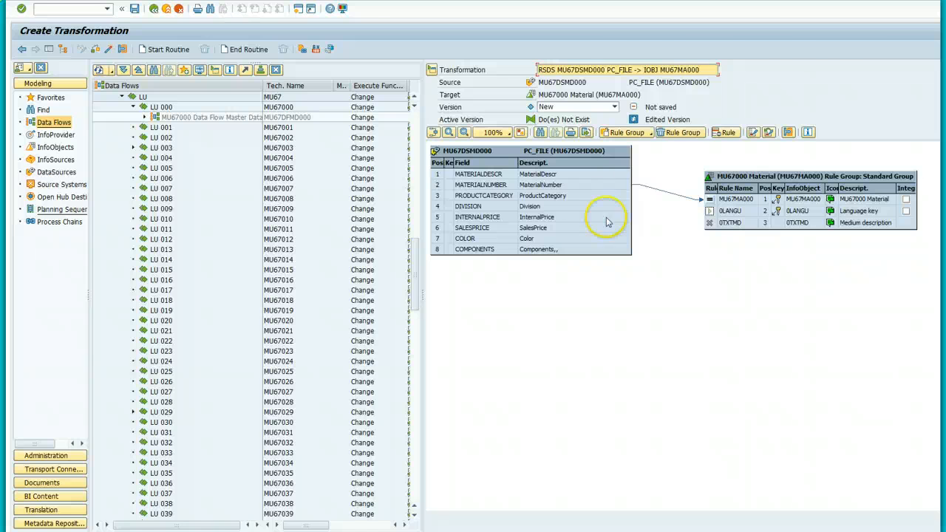
# Step: Map MATERIALDESCR onto 0TXTMD, then open the rule details for 0LANGU
pyautogui.click(543, 175)
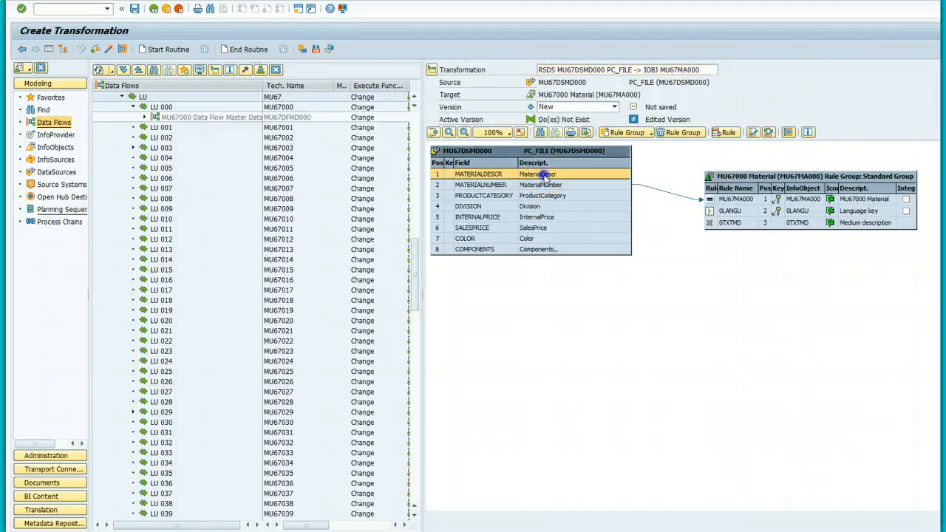
pyautogui.moveTo(544, 175); pyautogui.dragTo(719, 227)
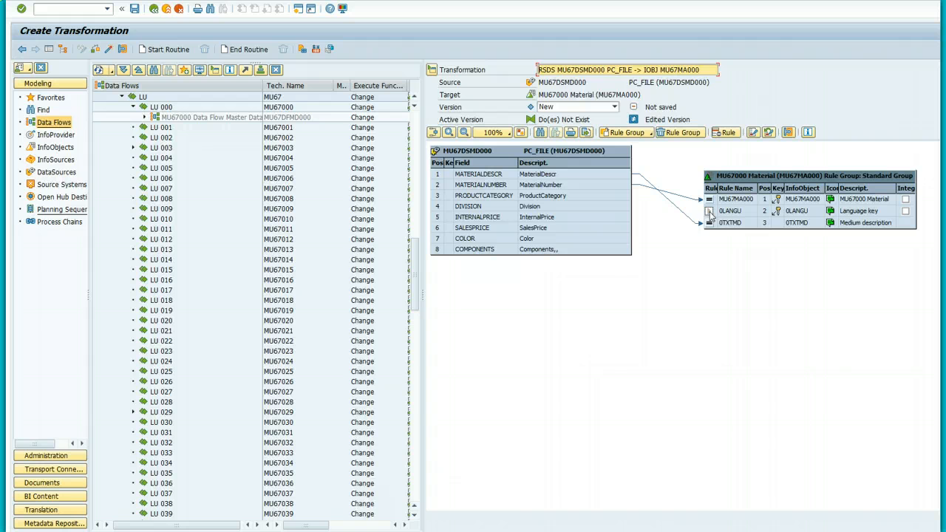
pyautogui.click(709, 212)
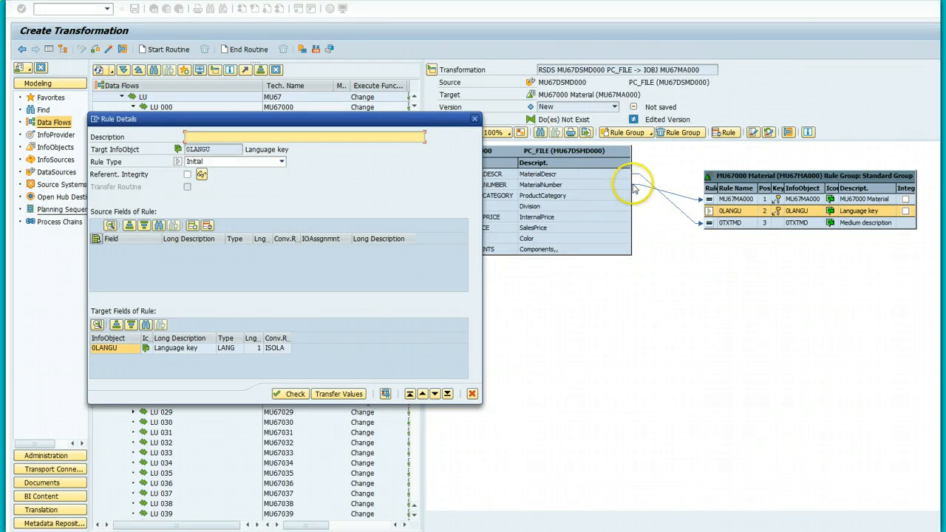
# Step: Set the 0LANGU rule type to Constant with value EN and transfer it
pyautogui.click(283, 162)
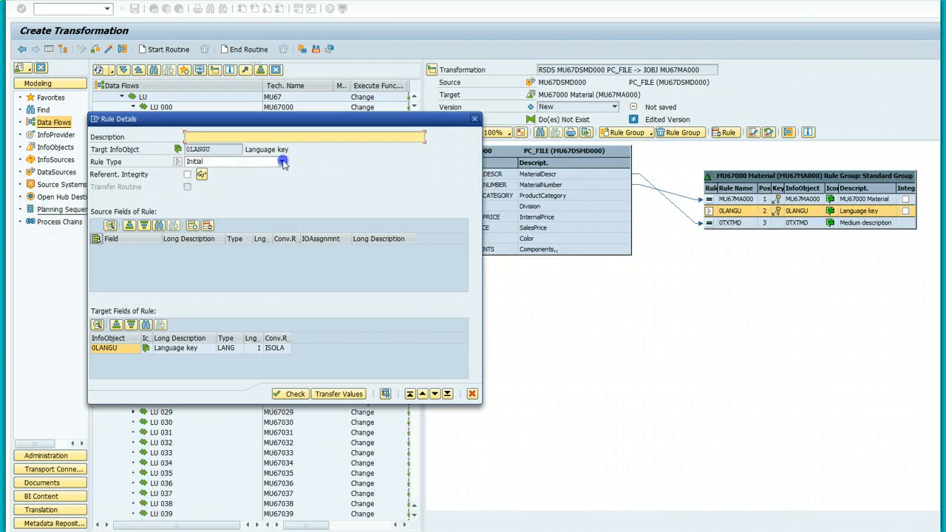
pyautogui.click(266, 172)
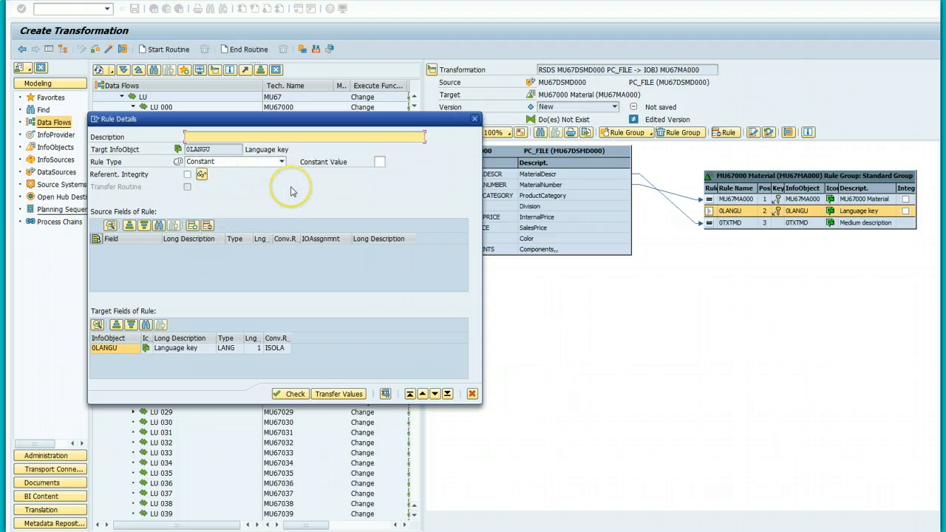
pyautogui.click(379, 161)
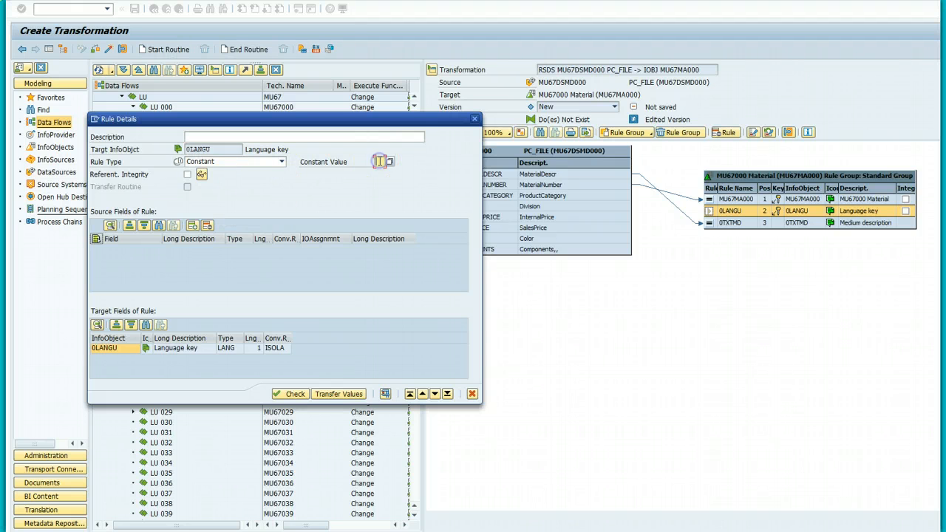
pyautogui.write('EN')
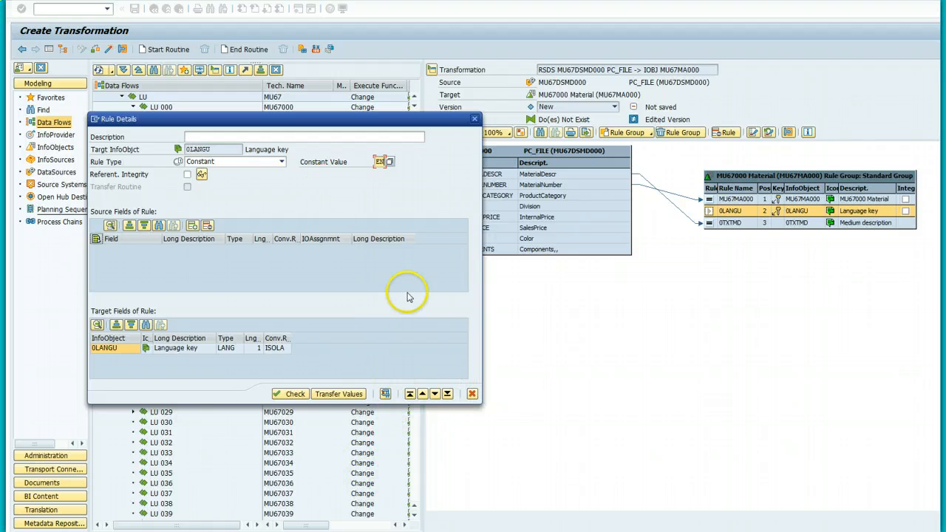
pyautogui.click(325, 397)
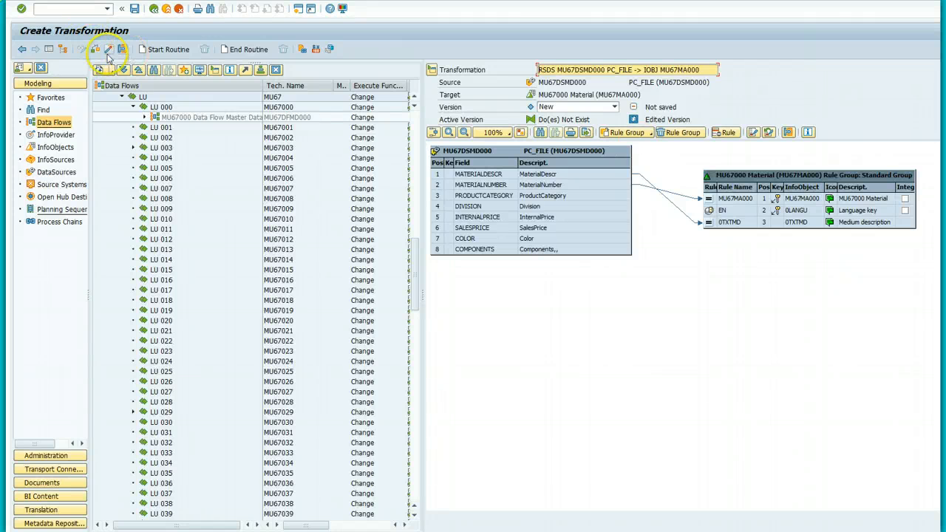
# Step: Activate the texts transformation and go back to the MU67000 data flow diagram
pyautogui.click(109, 50)
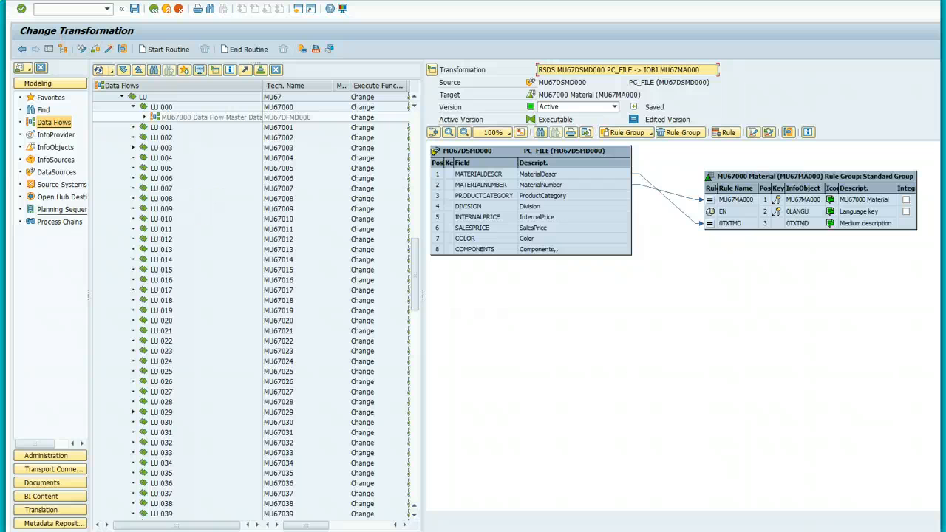
pyautogui.click(154, 10)
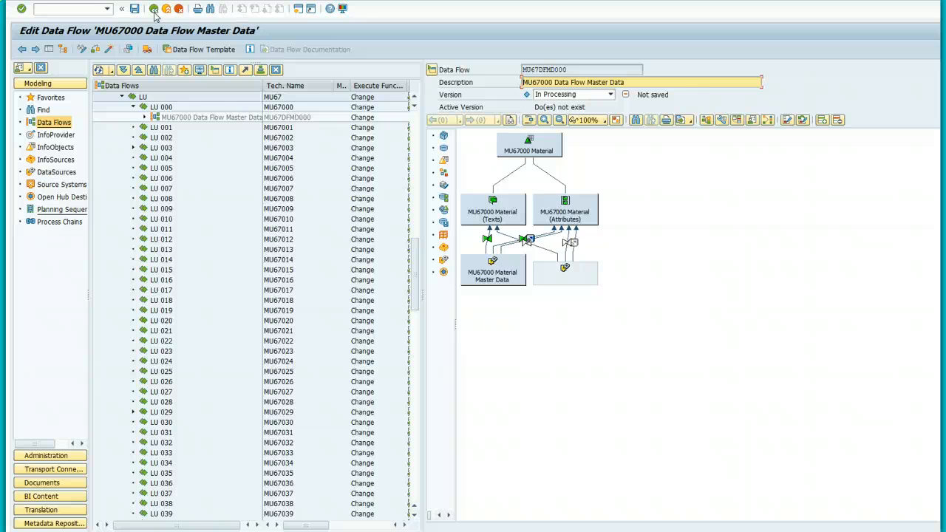
pyautogui.click(543, 252)
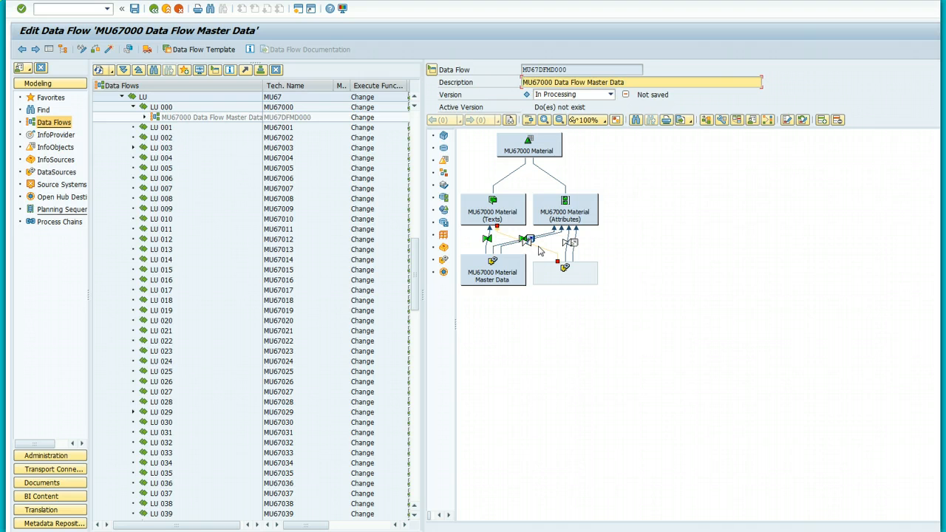
pyautogui.doubleClick(540, 252)
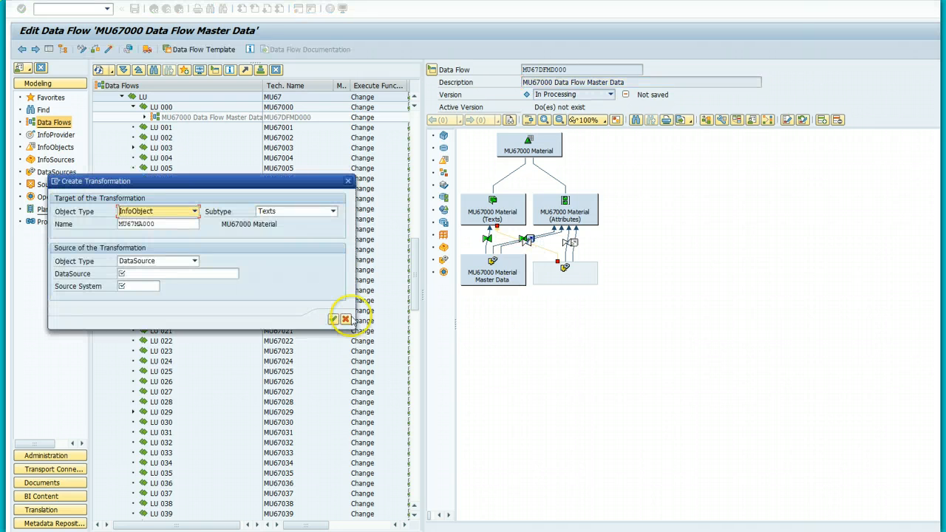
pyautogui.click(157, 273)
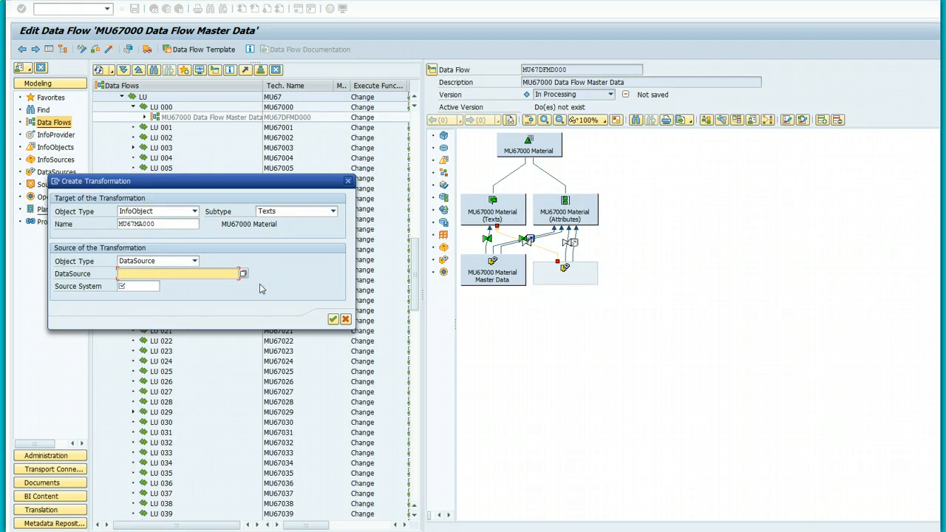
pyautogui.write('MU')
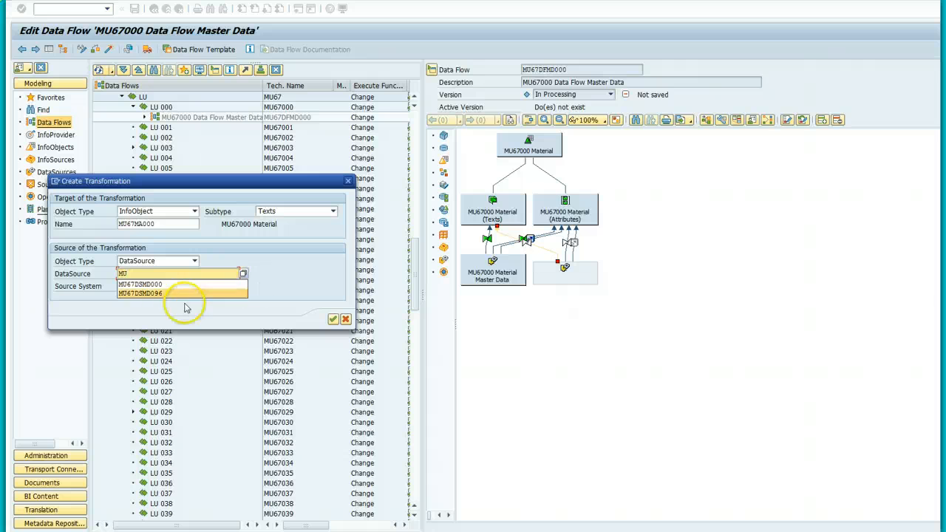
pyautogui.click(150, 284)
pyautogui.click(155, 288)
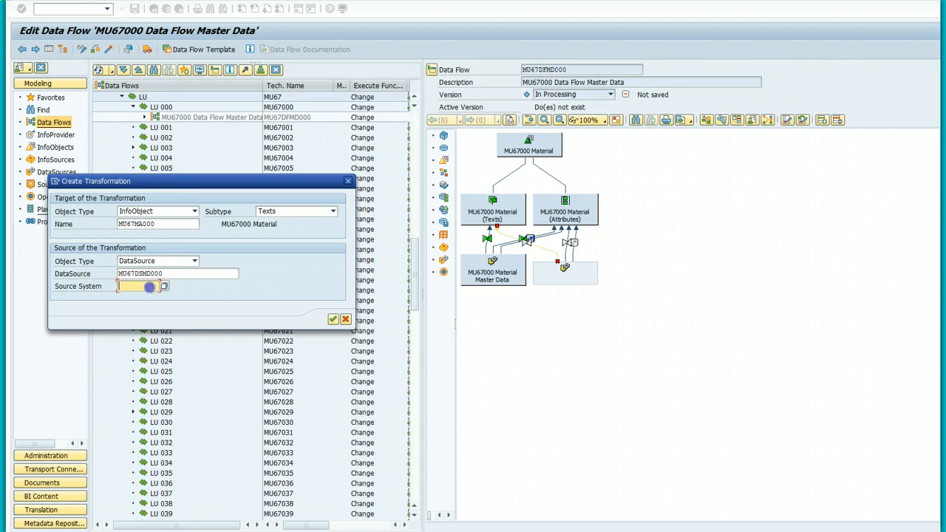
pyautogui.click(165, 287)
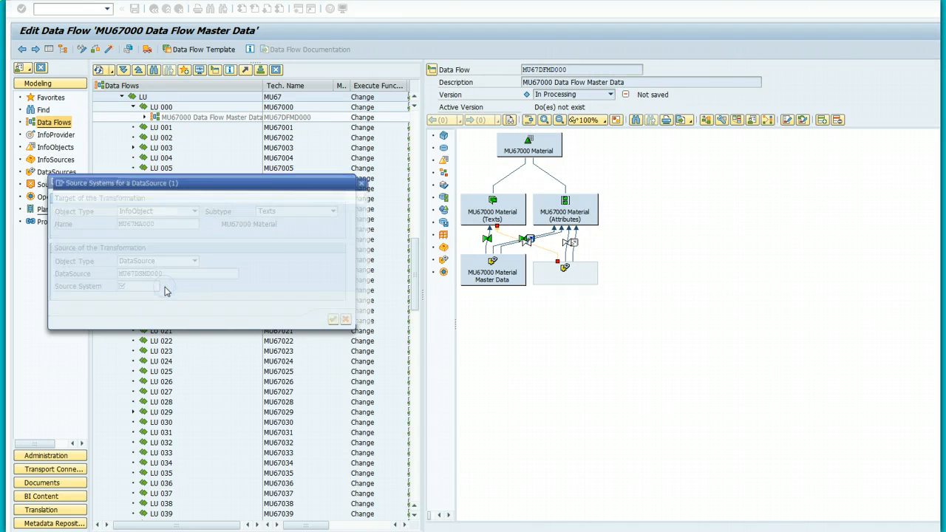
pyautogui.click(116, 259)
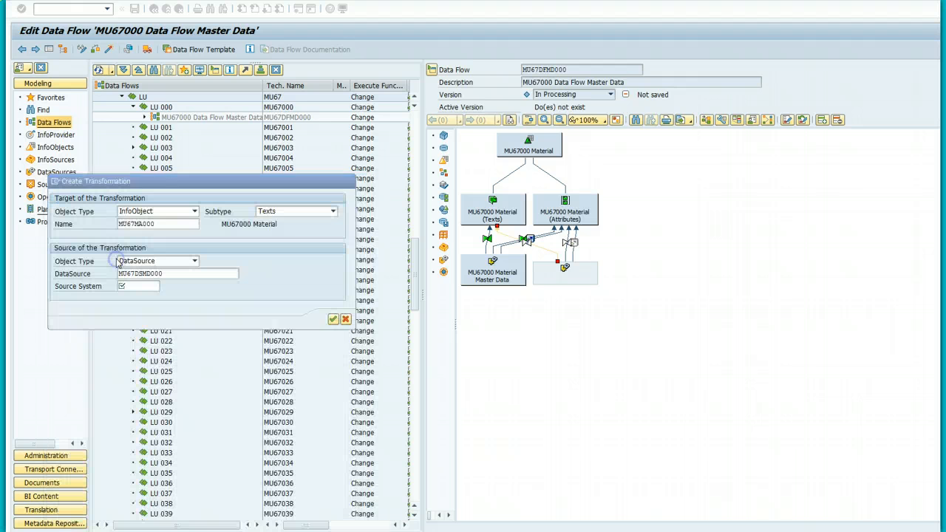
pyautogui.click(333, 320)
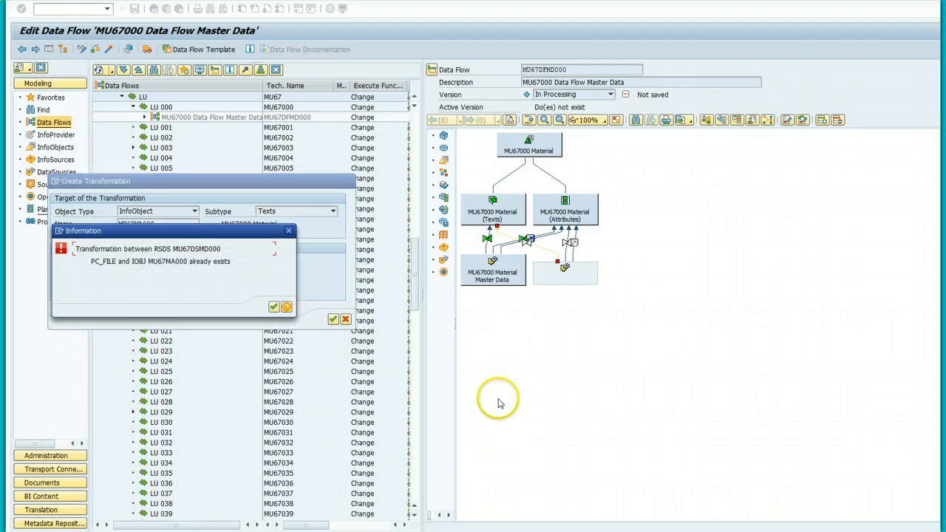
pyautogui.click(272, 307)
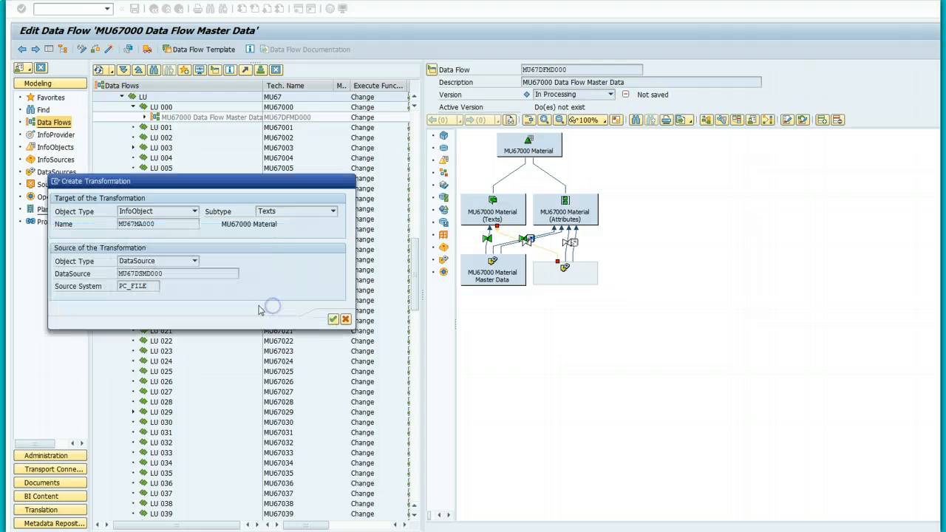
pyautogui.click(345, 319)
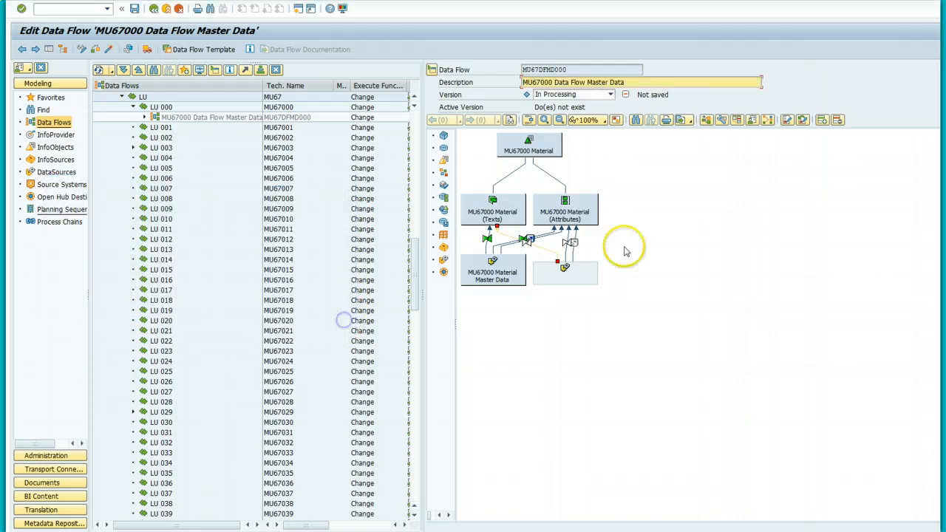
pyautogui.rightClick(538, 252)
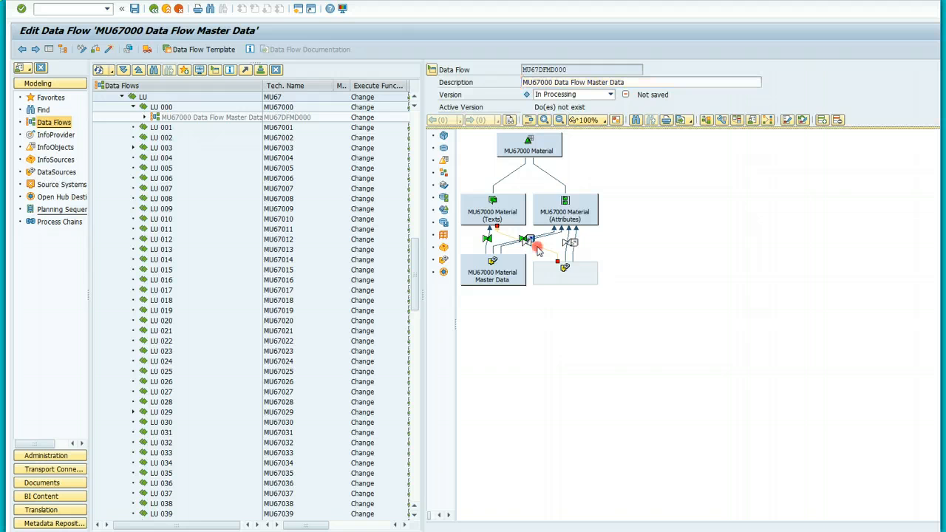
pyautogui.click(530, 321)
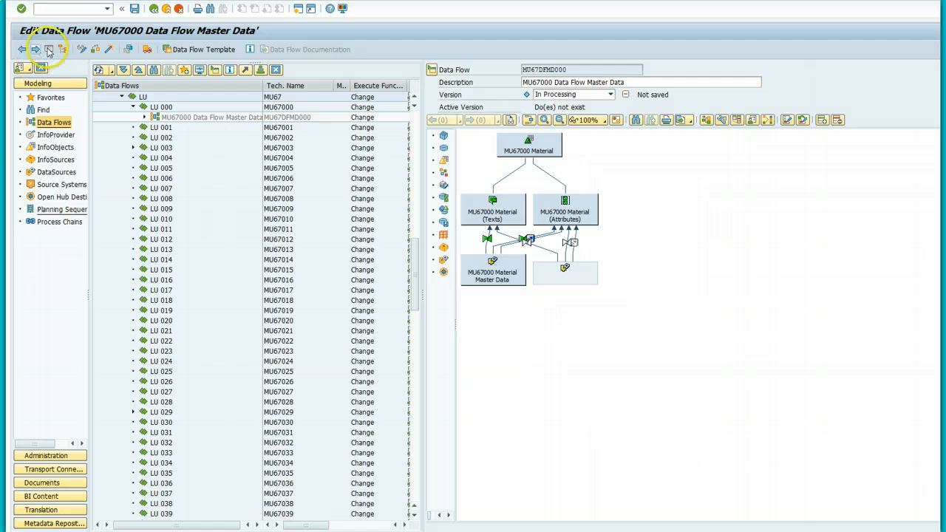
# Step: Switch the MU67000 data flow to display mode, saving the changes
pyautogui.click(82, 54)
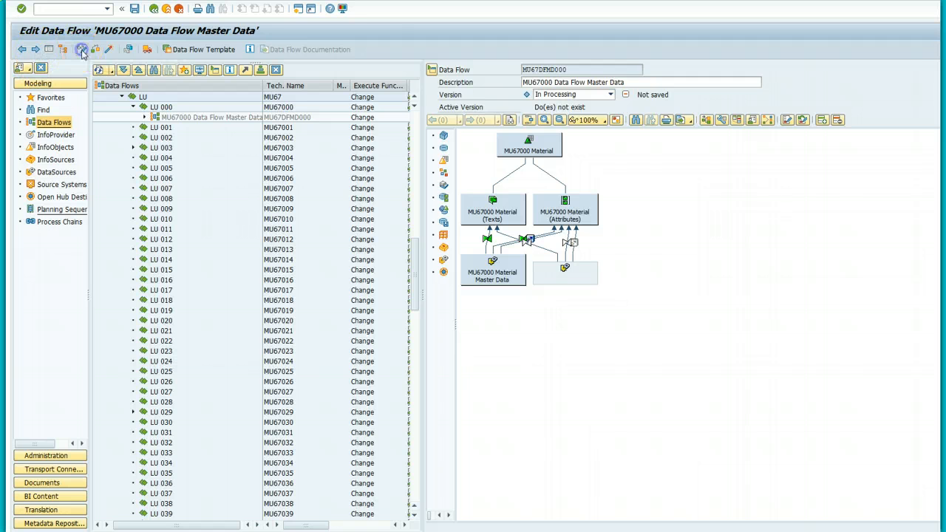
pyautogui.click(161, 190)
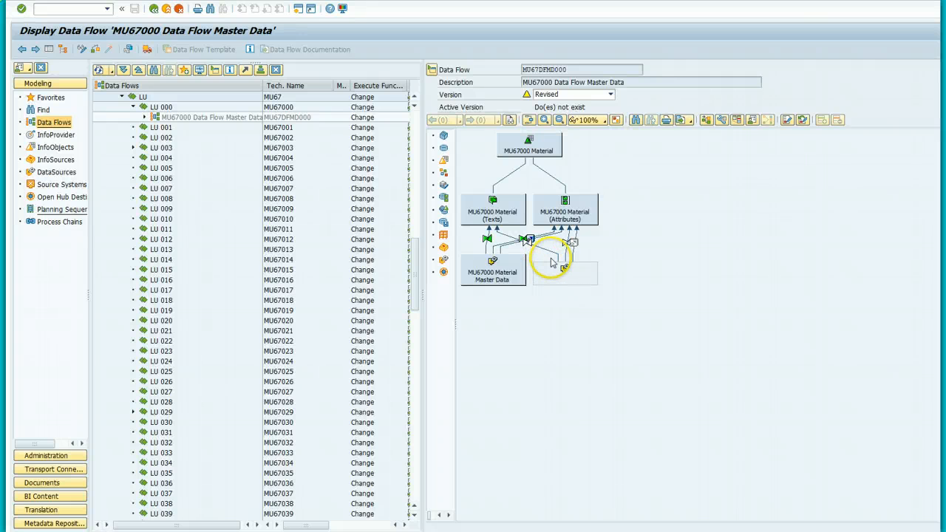
pyautogui.moveTo(552, 259)
pyautogui.mouseDown()
pyautogui.moveTo(538, 249)
pyautogui.moveTo(544, 273)
pyautogui.mouseUp()
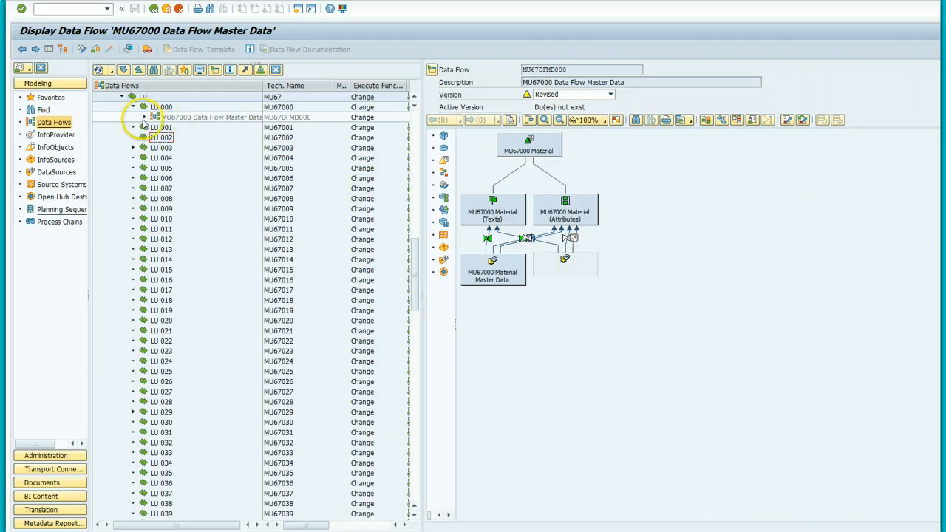
# Step: Expand the data flow tree through the attribute loads down to the MU67000 Material (Texts) branch
pyautogui.click(146, 118)
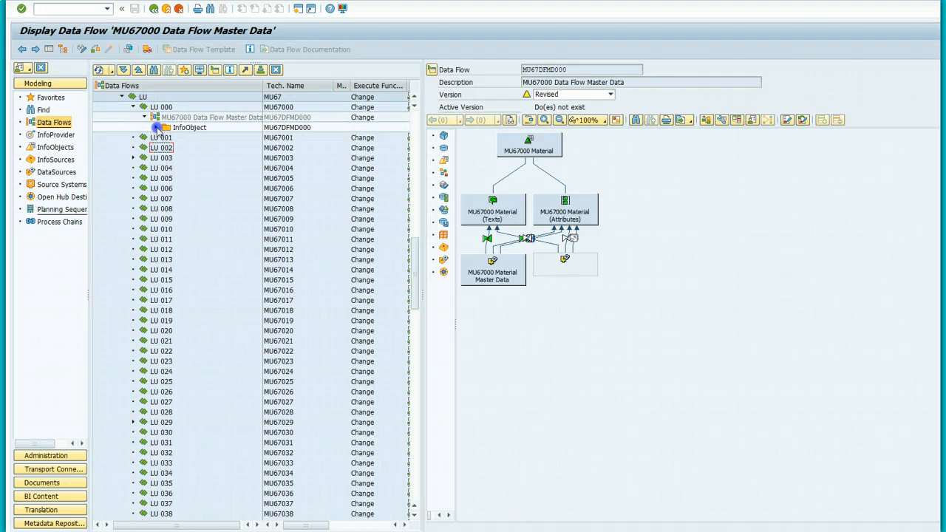
pyautogui.click(156, 127)
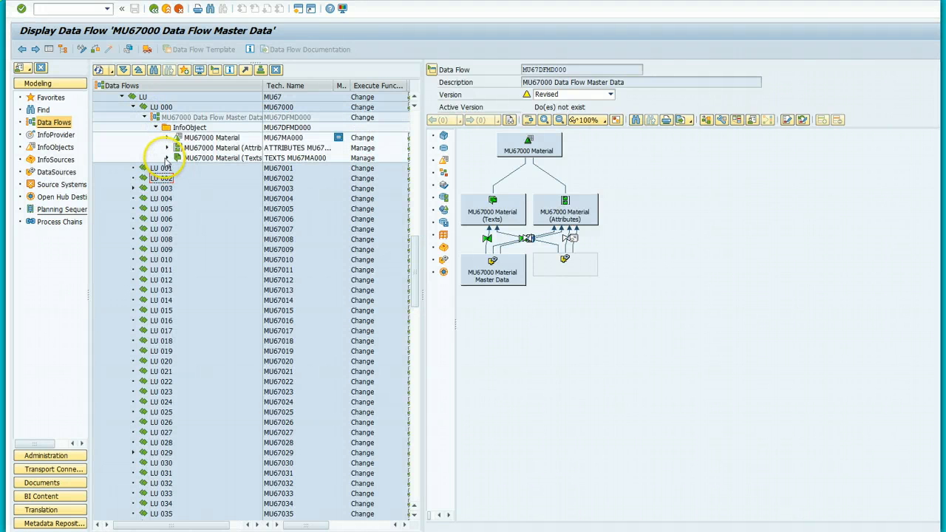
pyautogui.moveTo(265, 85); pyautogui.dragTo(334, 85)
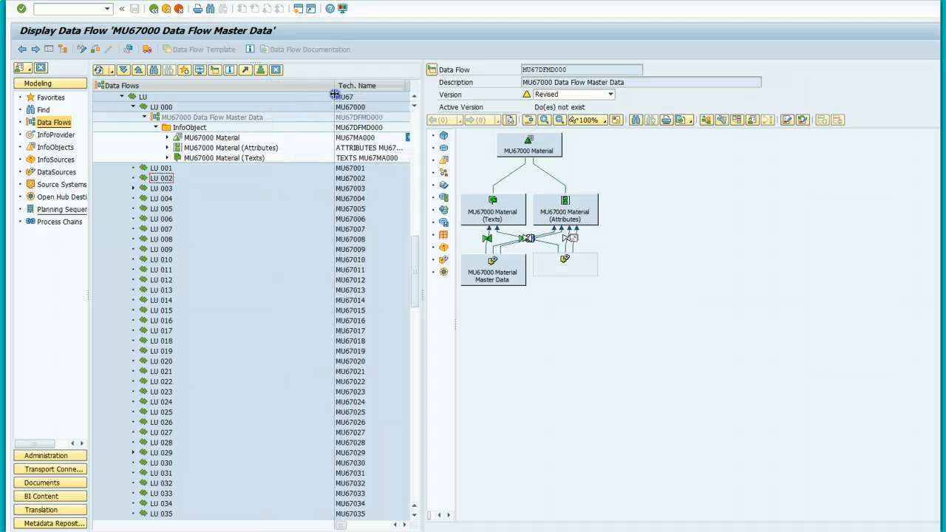
pyautogui.click(167, 148)
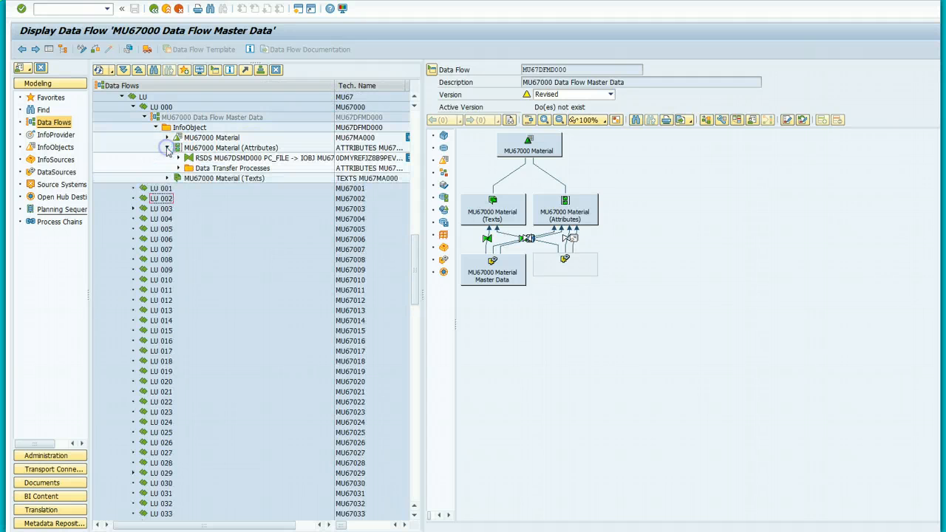
pyautogui.click(178, 168)
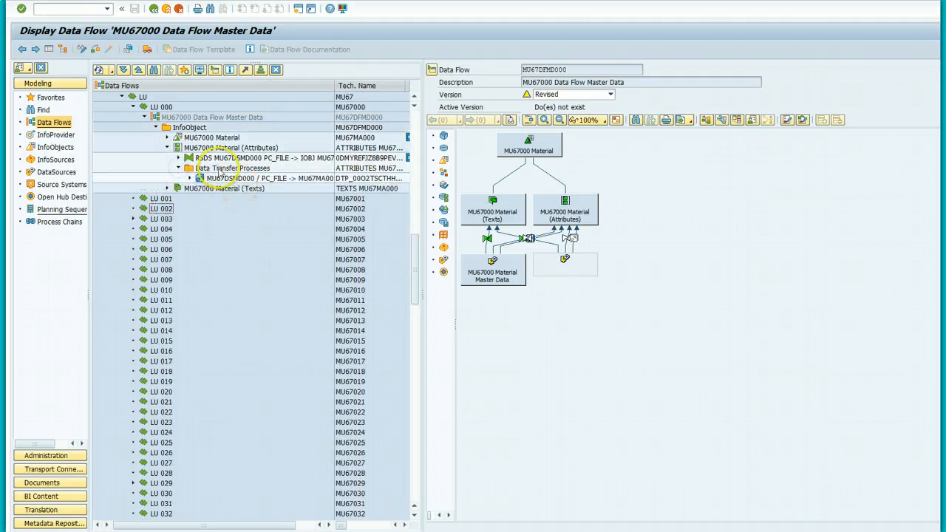
pyautogui.click(190, 179)
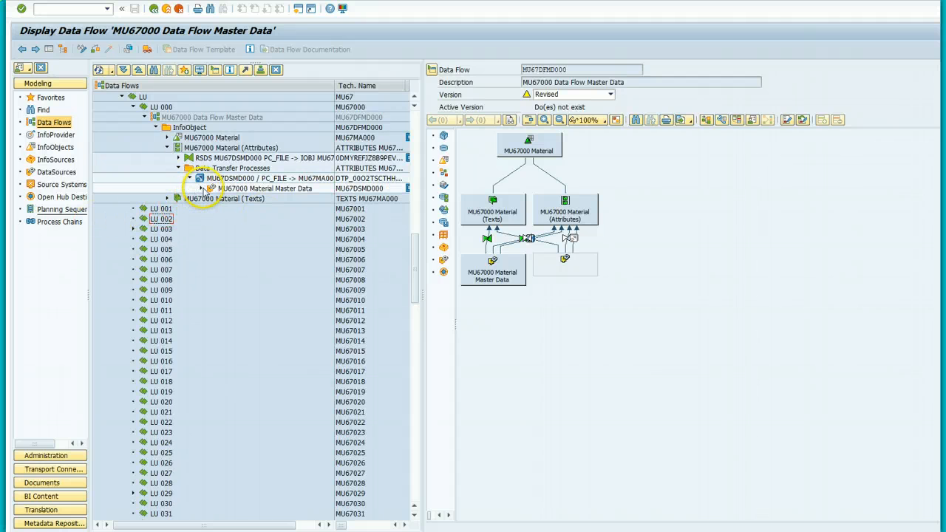
pyautogui.click(201, 189)
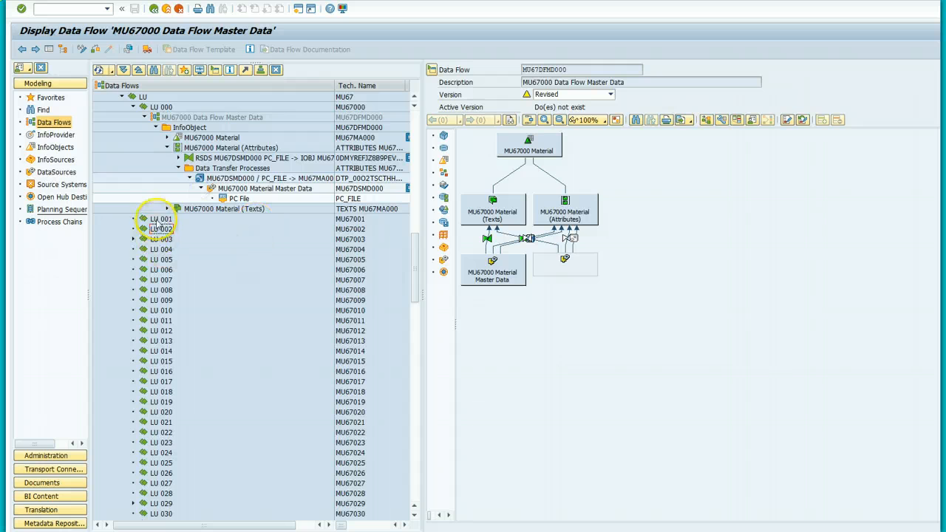
pyautogui.click(167, 209)
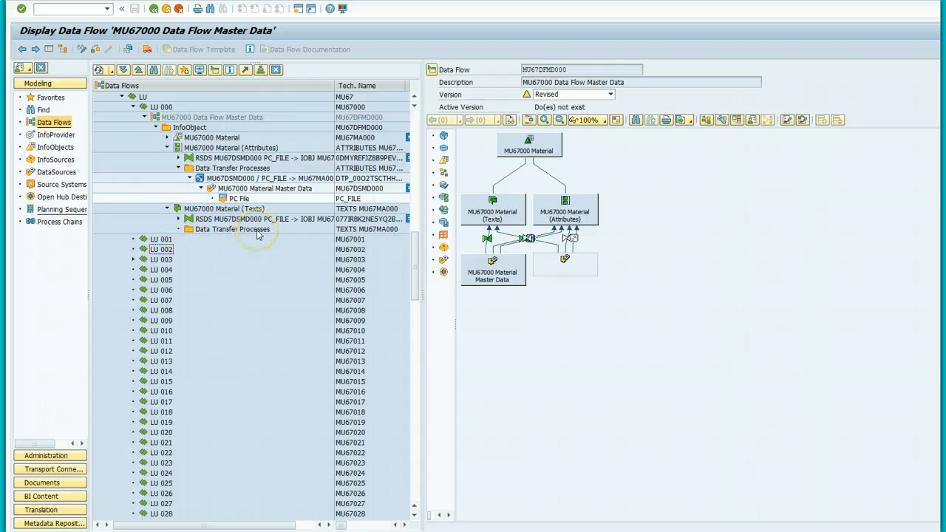
# Step: Create a data transfer process under the Texts' Data Transfer Processes folder
pyautogui.rightClick(258, 235)
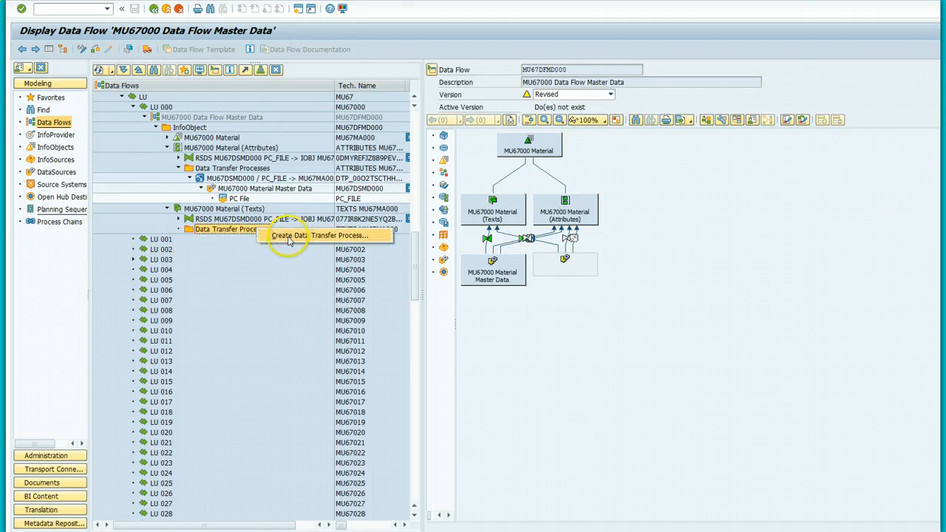
pyautogui.click(291, 236)
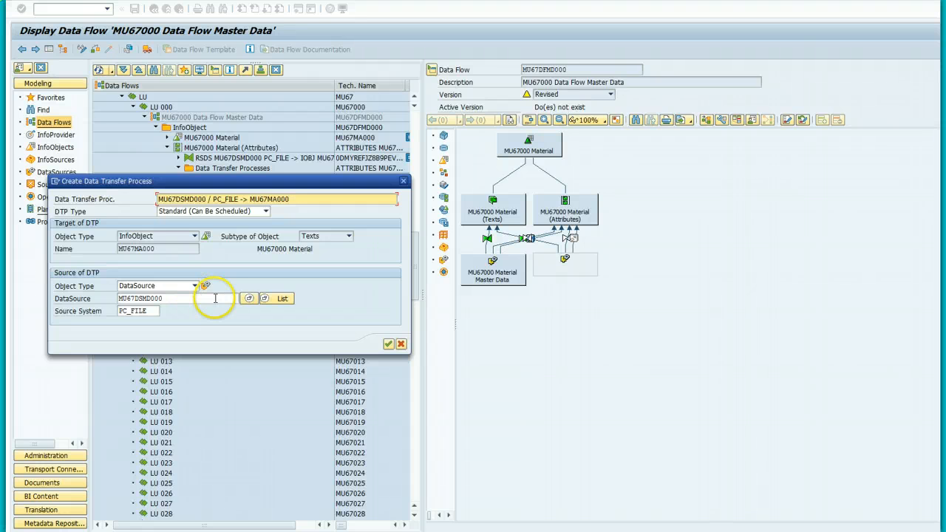
pyautogui.click(388, 344)
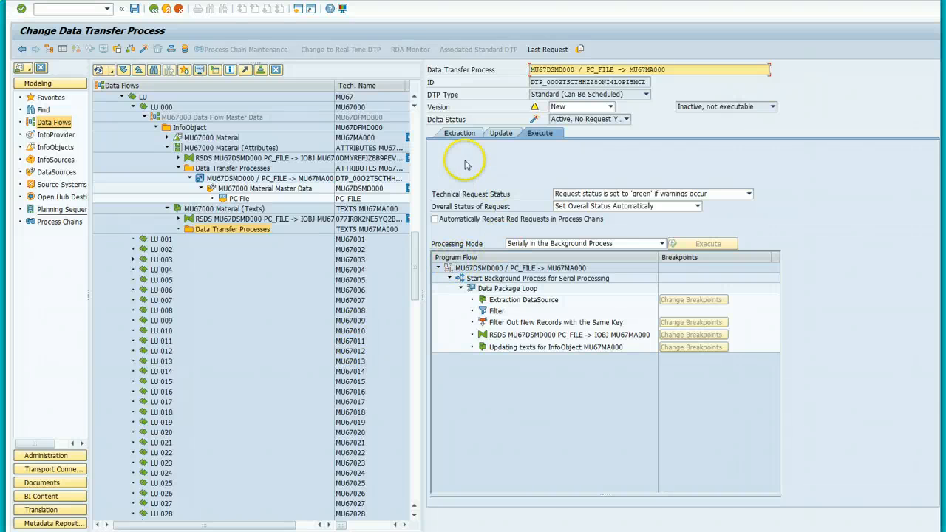
# Step: Set the texts DTP to Full extraction with Do not extract from PSA, then activate it
pyautogui.click(449, 132)
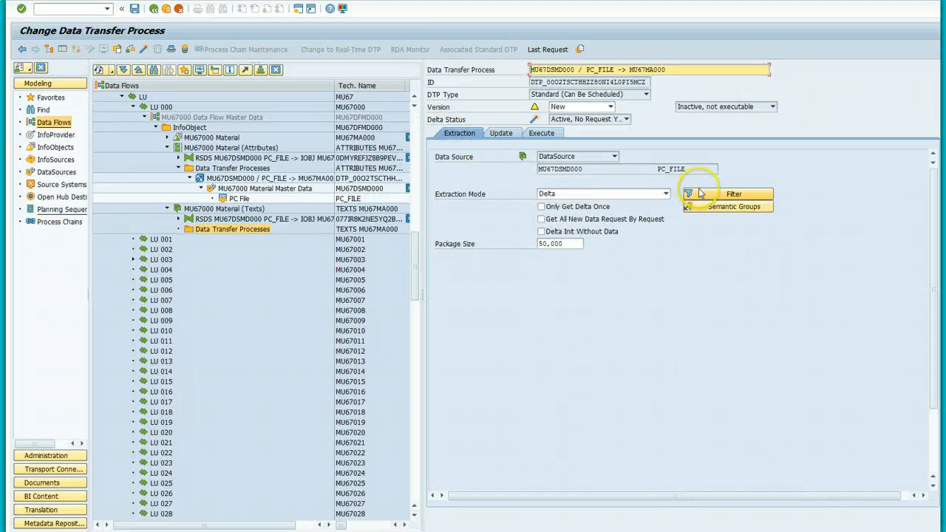
pyautogui.click(666, 194)
pyautogui.click(649, 205)
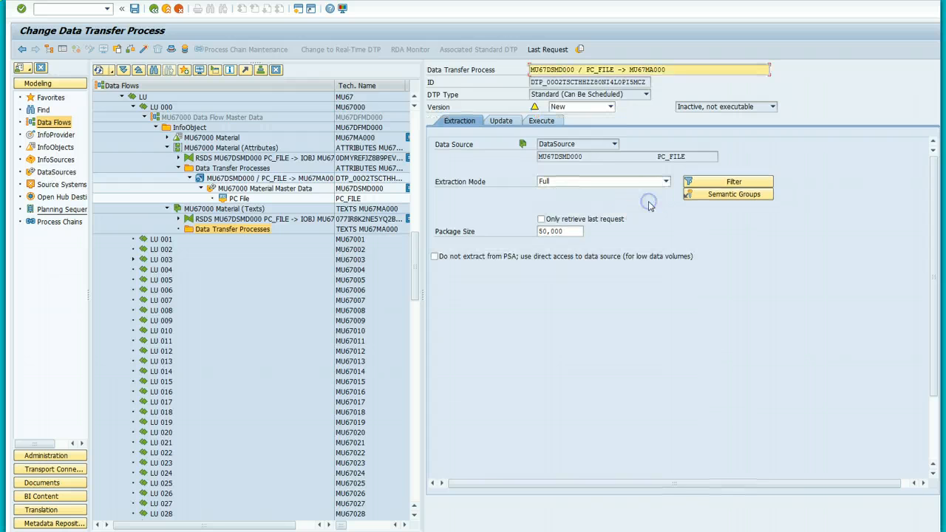
pyautogui.click(434, 256)
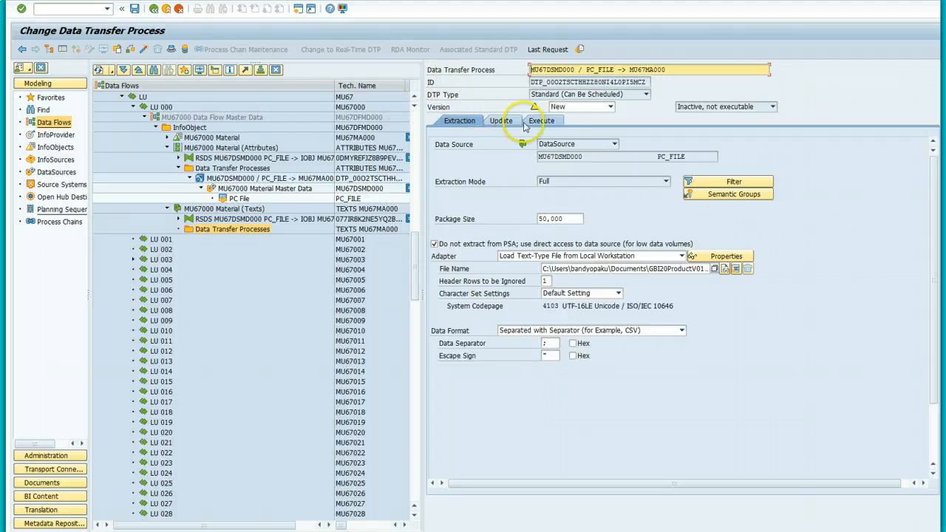
pyautogui.click(550, 123)
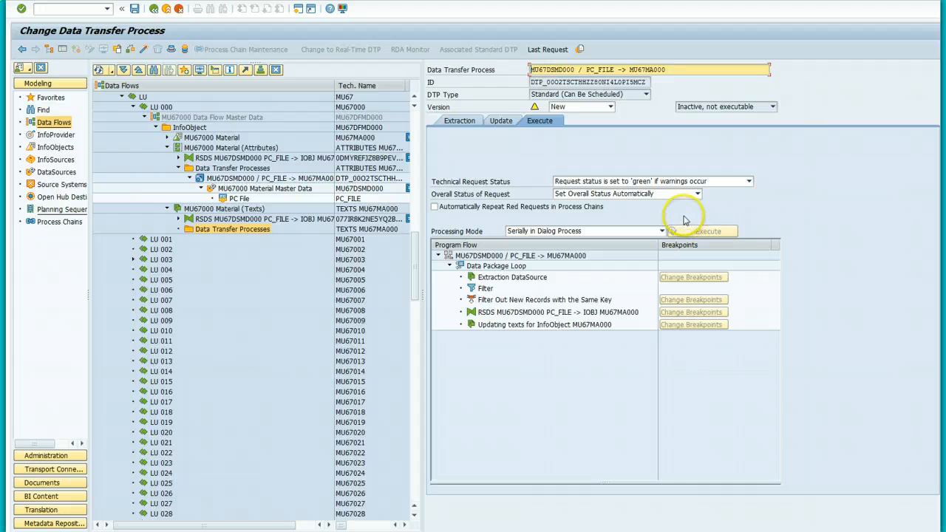
pyautogui.click(92, 8)
pyautogui.click(142, 51)
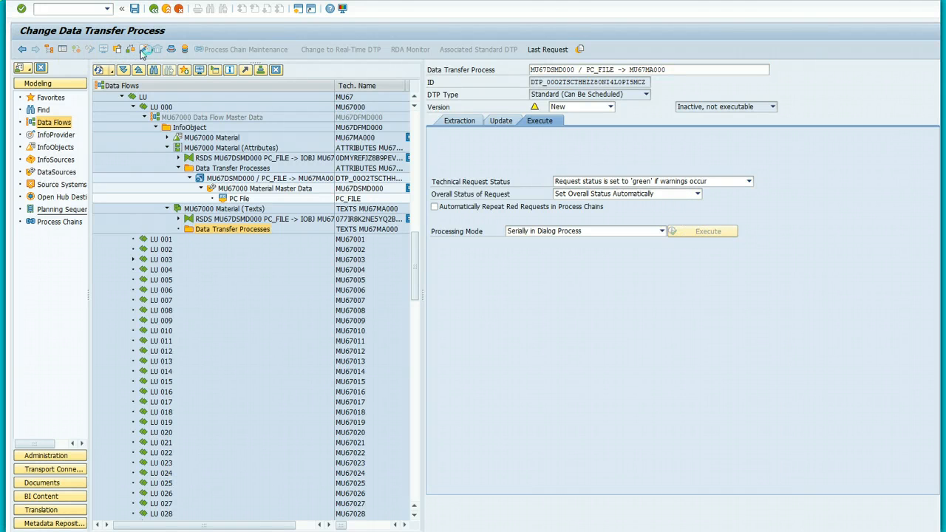
# Step: Activate and execute the texts DTP, allow access to GBI20ProductV01.csv, and open the request monitor
pyautogui.click(207, 195)
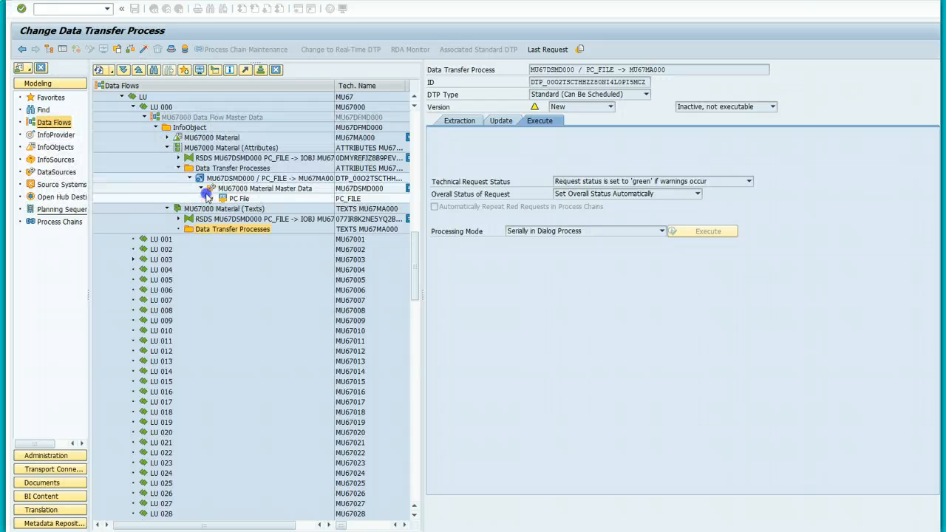
pyautogui.click(699, 235)
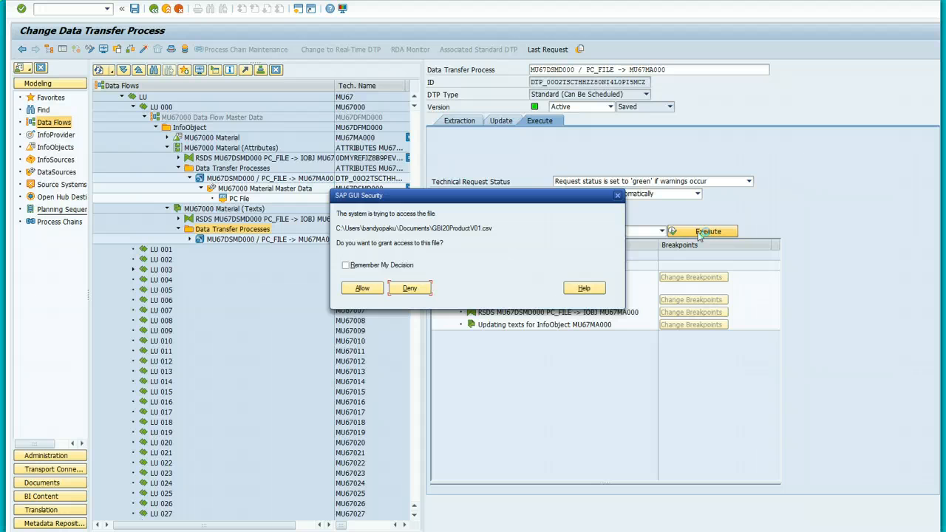
pyautogui.click(372, 288)
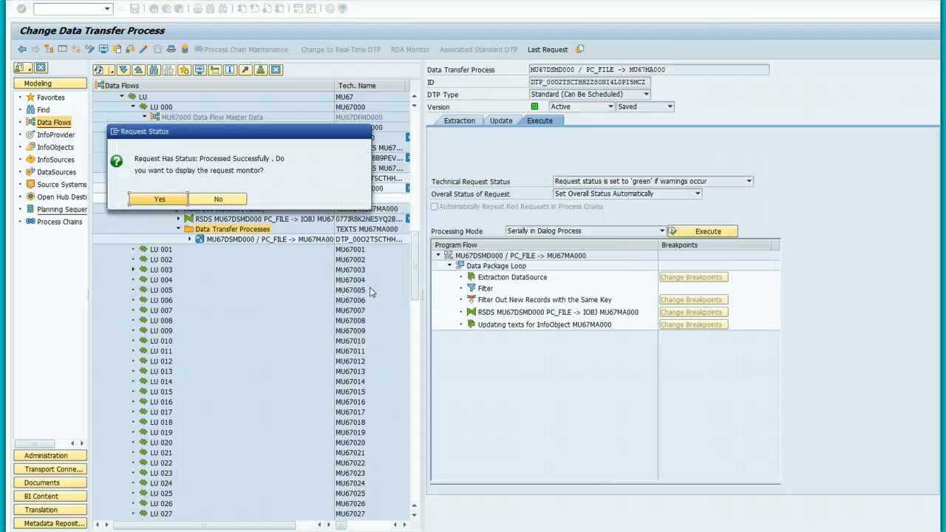
pyautogui.click(159, 199)
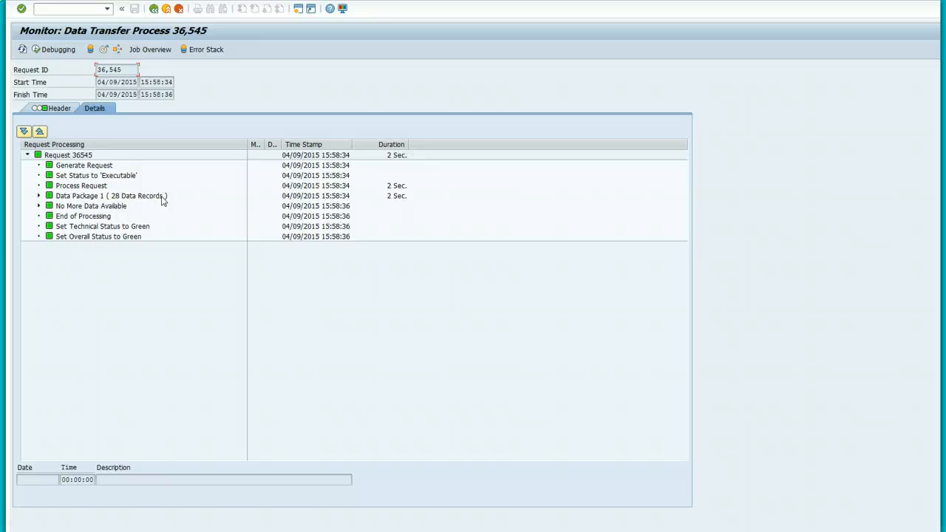
# Step: Expand Data Package 1 and No More Data Available in request 36,545's monitor details
pyautogui.click(39, 196)
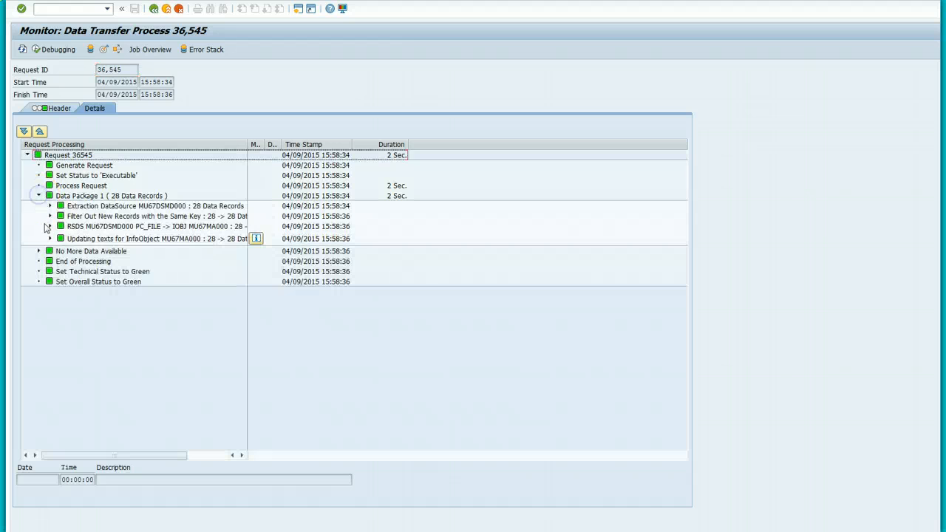
pyautogui.click(40, 251)
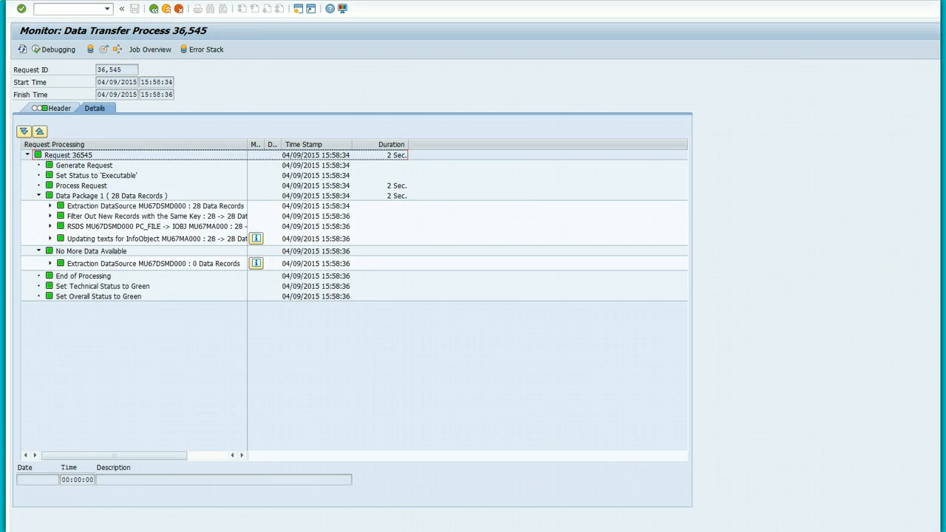
# Step: Return from the monitor and browse the Material (Texts) branch in the Data Flows tree
pyautogui.click(153, 8)
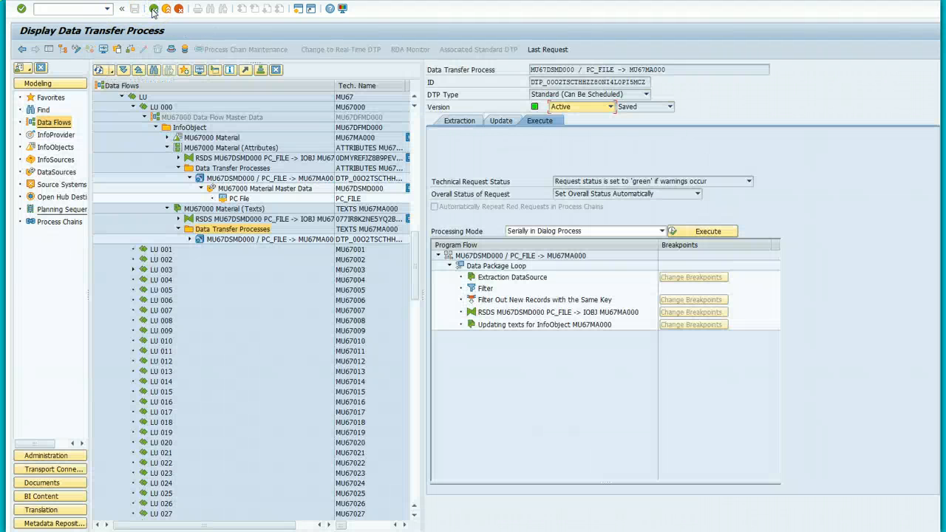
pyautogui.click(145, 118)
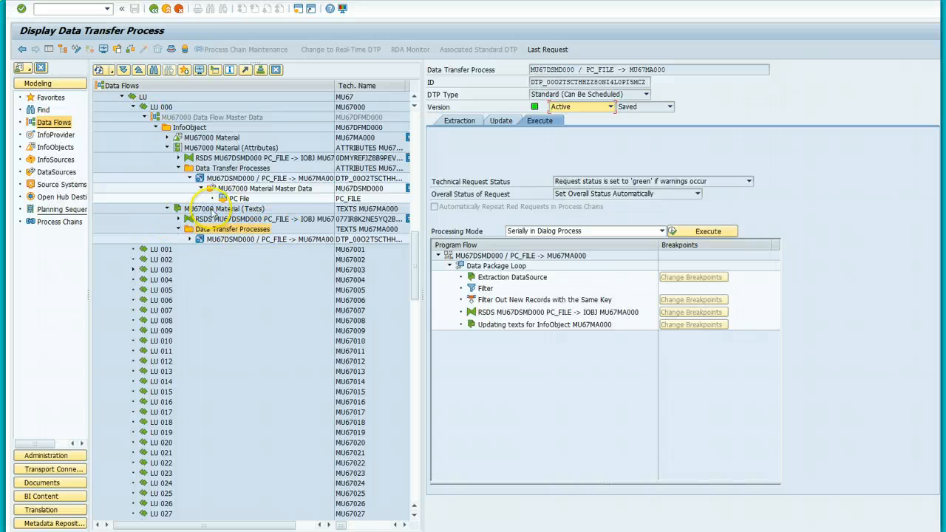
pyautogui.click(214, 210)
pyautogui.click(212, 290)
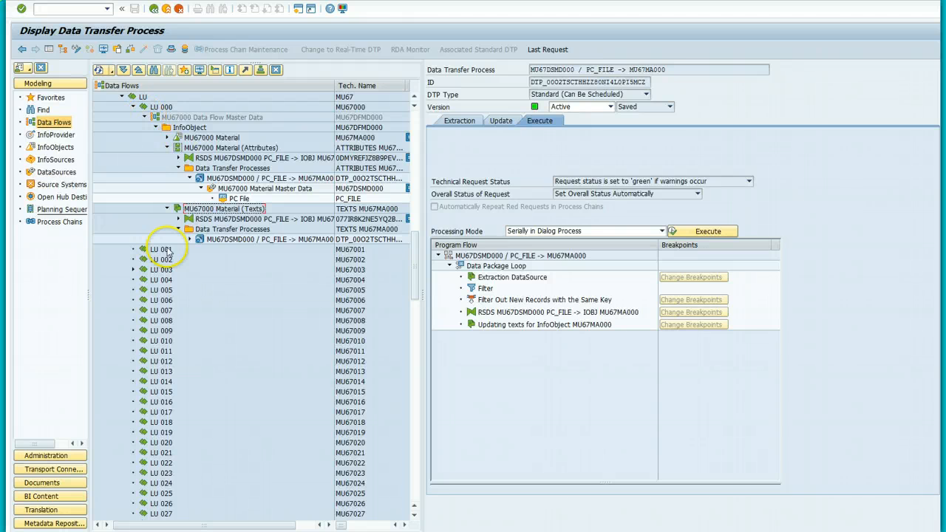
pyautogui.click(167, 209)
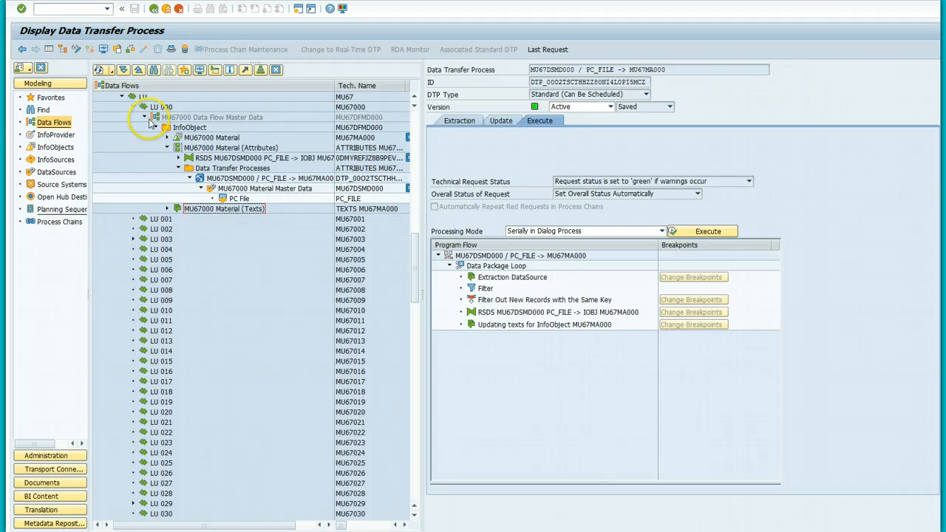
pyautogui.click(145, 119)
# Step: Re-expand the MU67000 Data Flow Master Data and Material (Texts) branches
pyautogui.rightClick(197, 118)
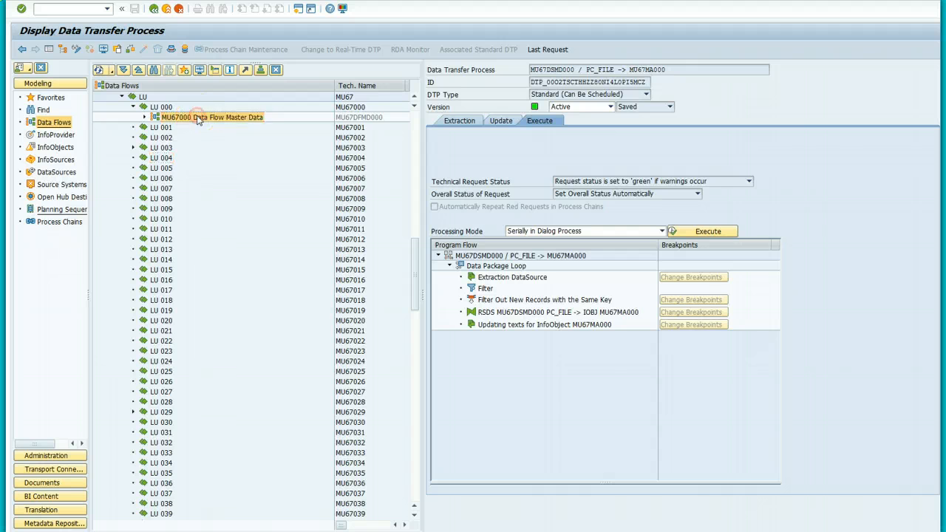
pyautogui.click(145, 118)
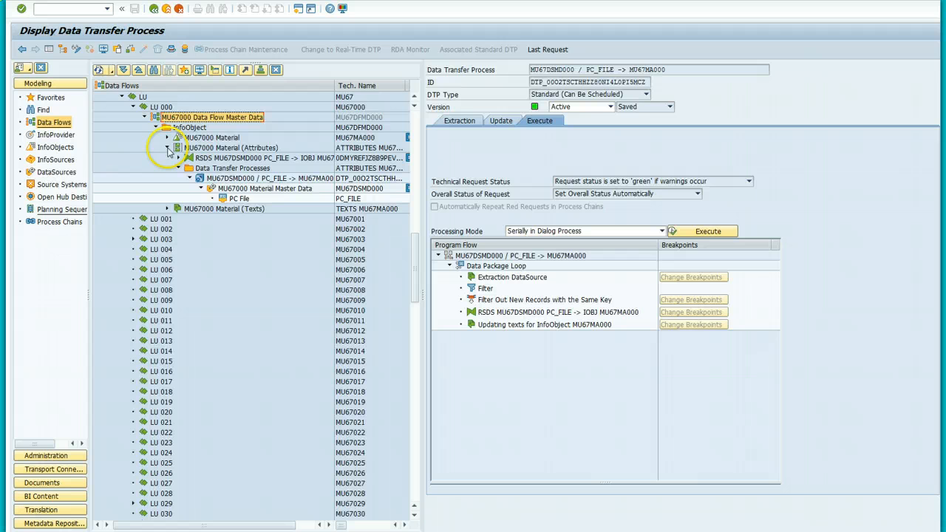
pyautogui.click(196, 210)
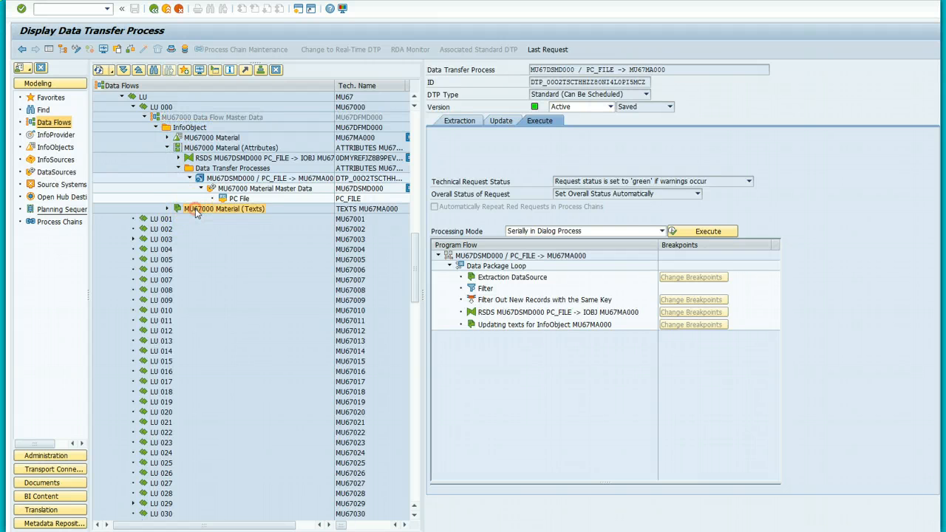
pyautogui.rightClick(196, 214)
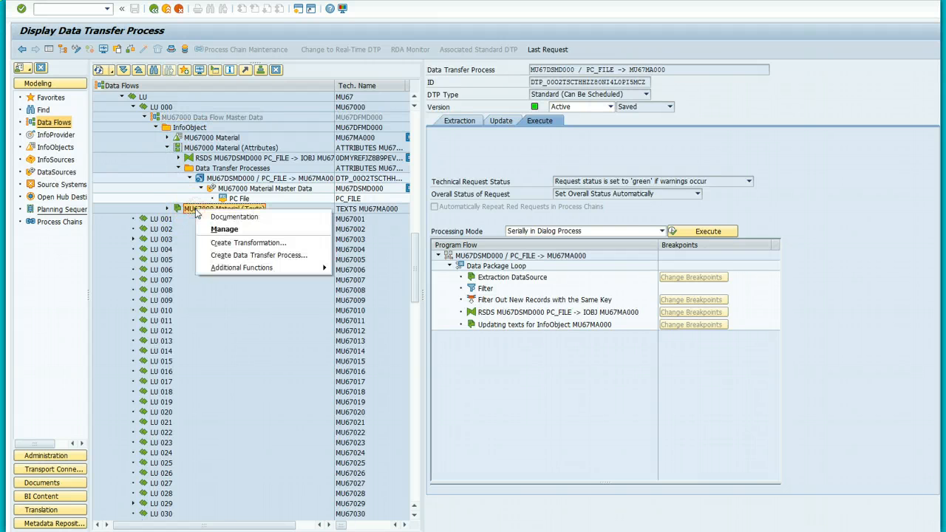
pyautogui.click(167, 208)
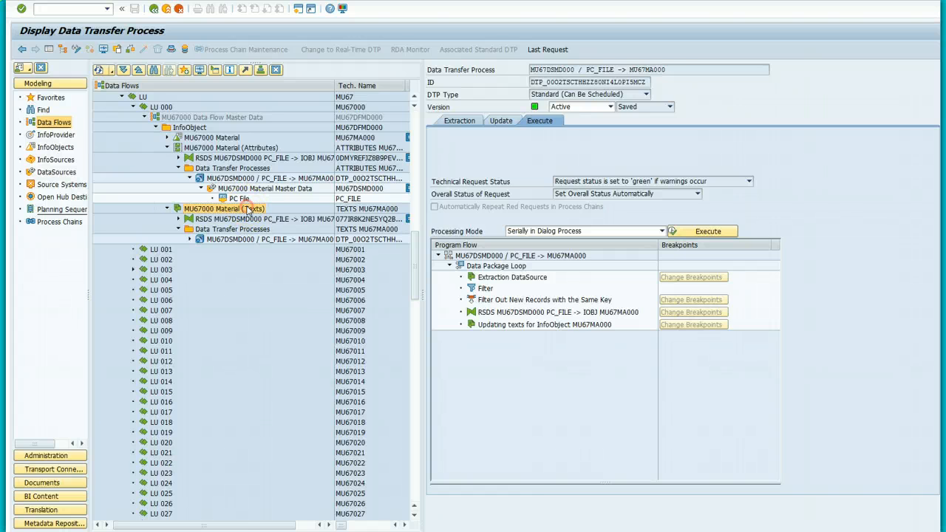
pyautogui.rightClick(248, 211)
pyautogui.click(225, 286)
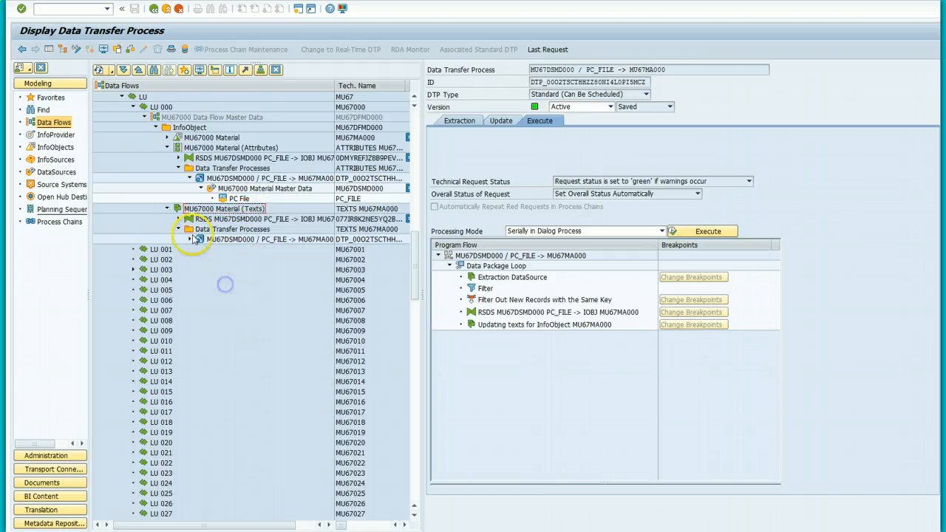
# Step: Expand the texts transformation's source down to the PC File, then display the MU67000 Data Flow Master Data diagram
pyautogui.click(179, 219)
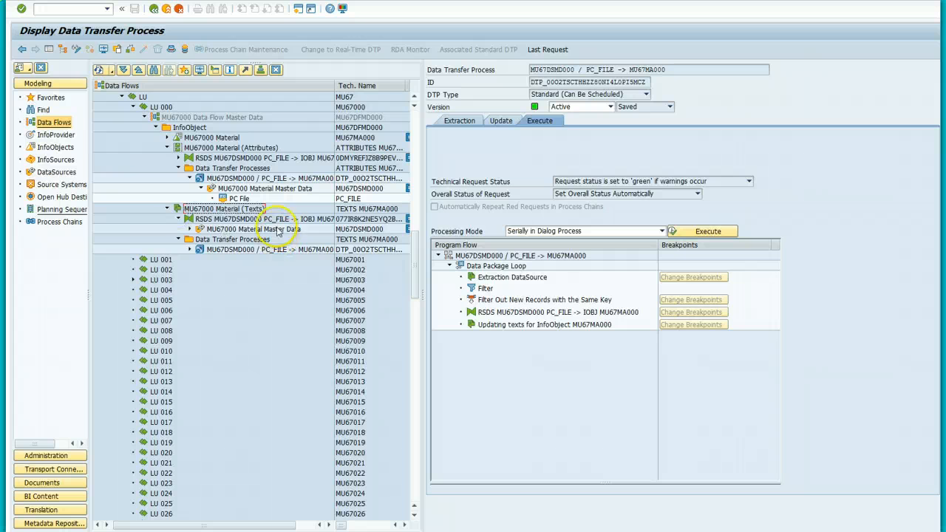
pyautogui.rightClick(278, 230)
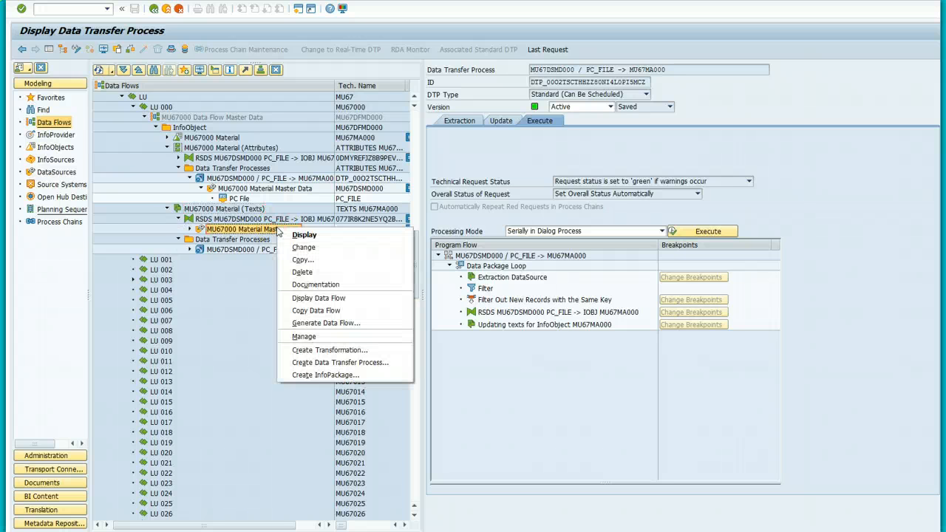
pyautogui.click(189, 229)
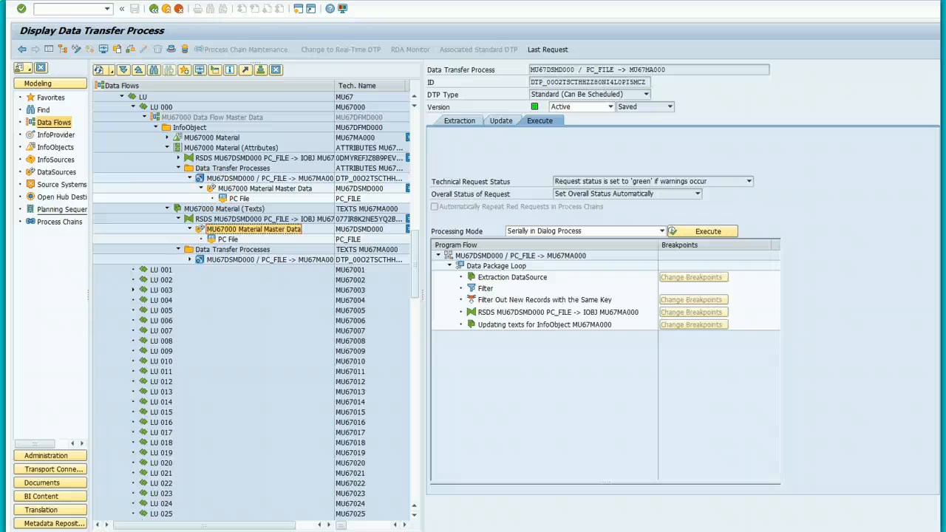
pyautogui.click(152, 10)
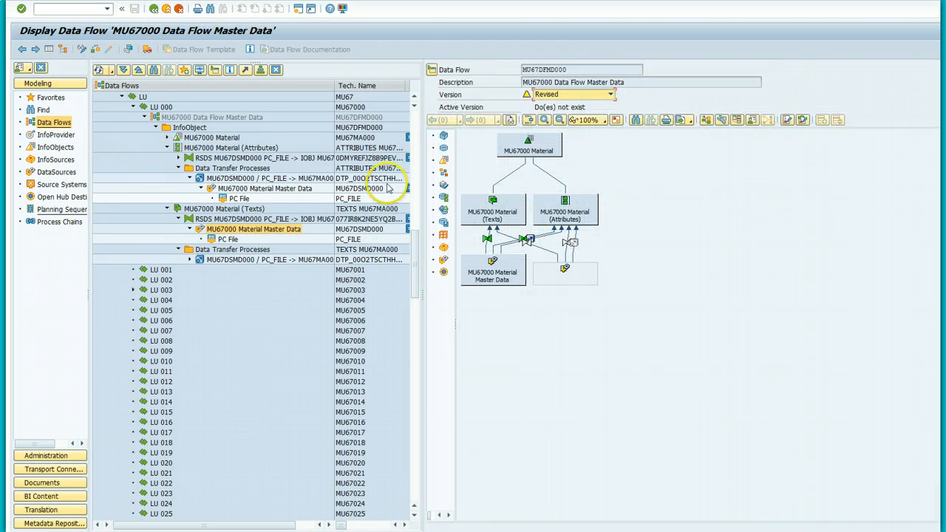
# Step: Bring up the actions menu for the top MU67000 Material InfoObject in the data flow diagram
pyautogui.click(508, 217)
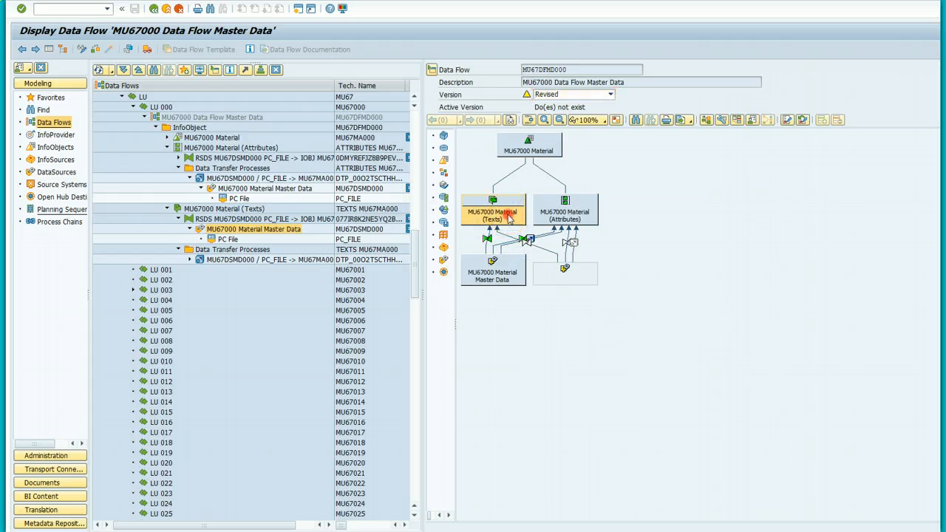
pyautogui.rightClick(509, 219)
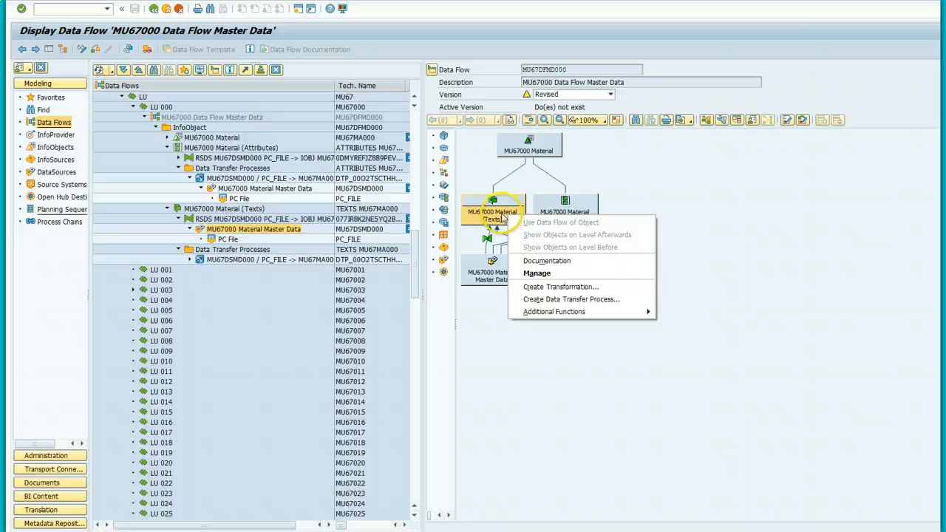
pyautogui.click(548, 144)
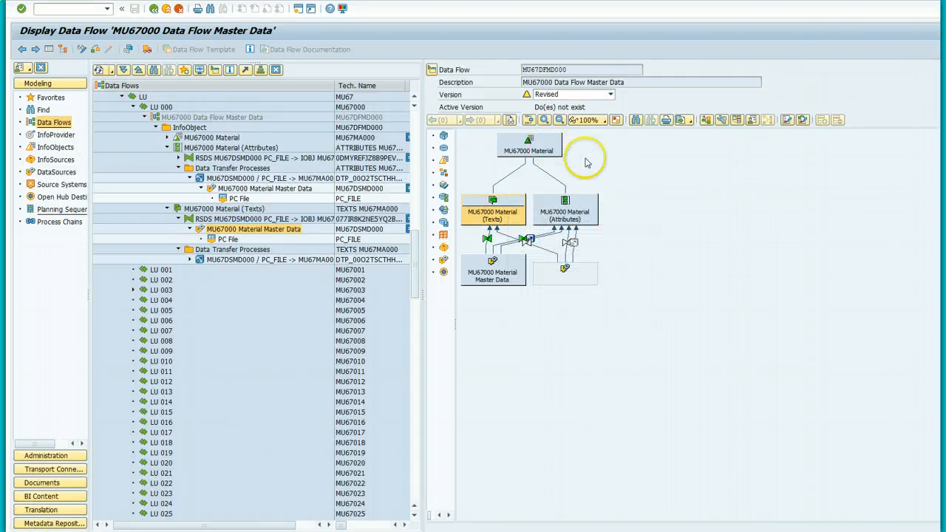
pyautogui.rightClick(552, 146)
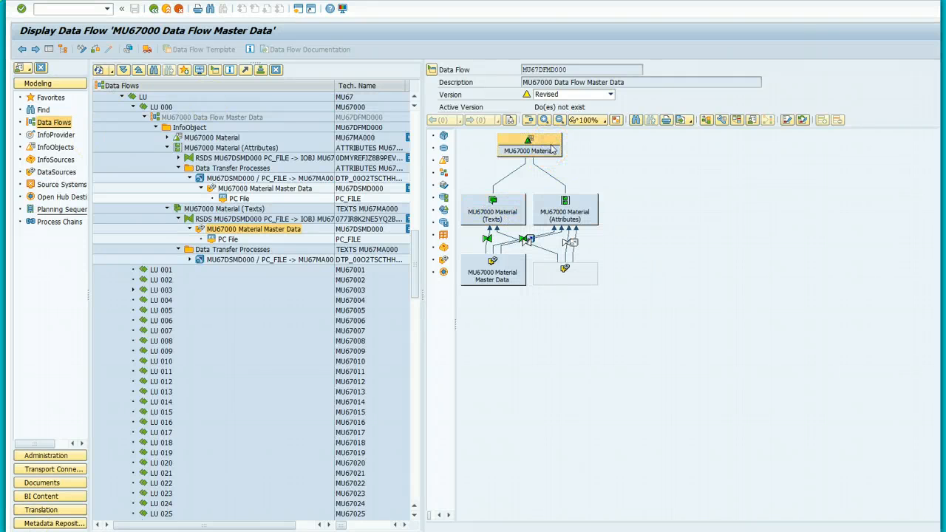
pyautogui.rightClick(551, 148)
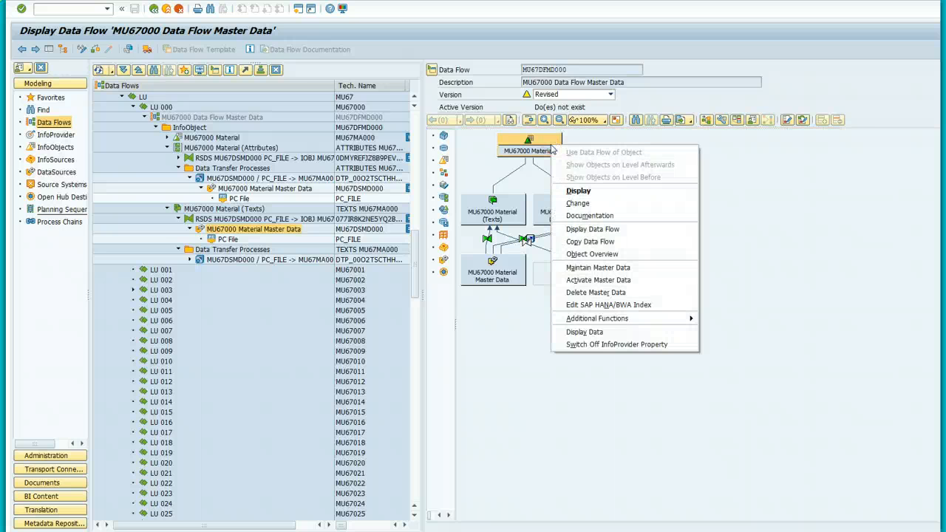
# Step: List the material master records BOTL1000 to SHRT1000, save with no changes, then return to Blackboard in Firefox
pyautogui.click(620, 269)
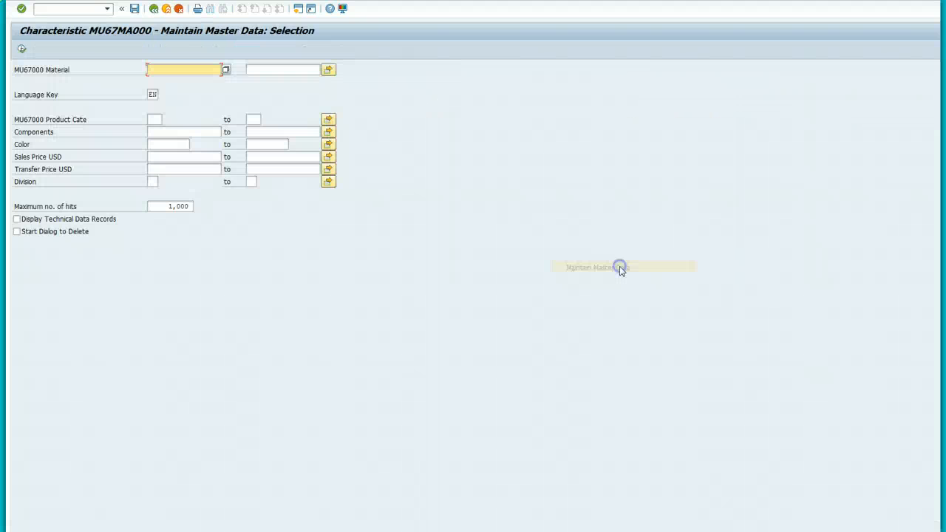
pyautogui.click(21, 48)
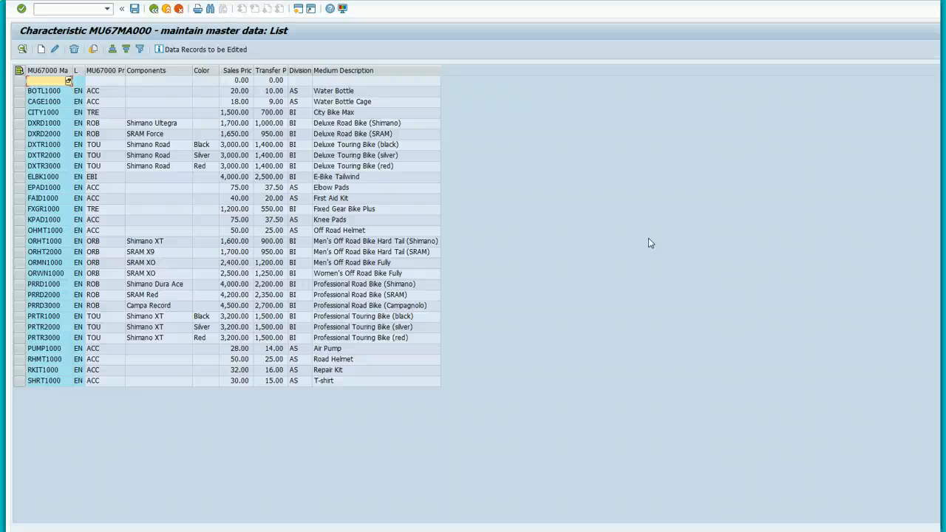
pyautogui.click(134, 10)
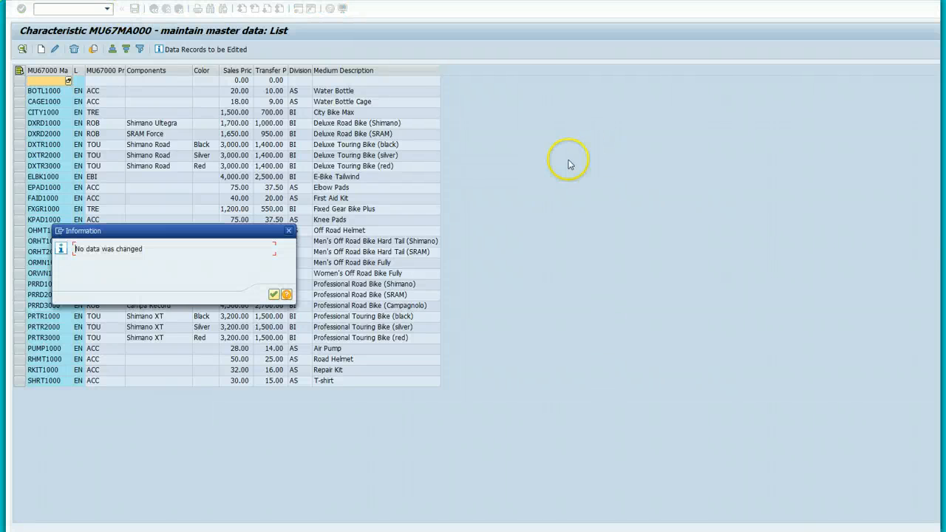
pyautogui.click(288, 232)
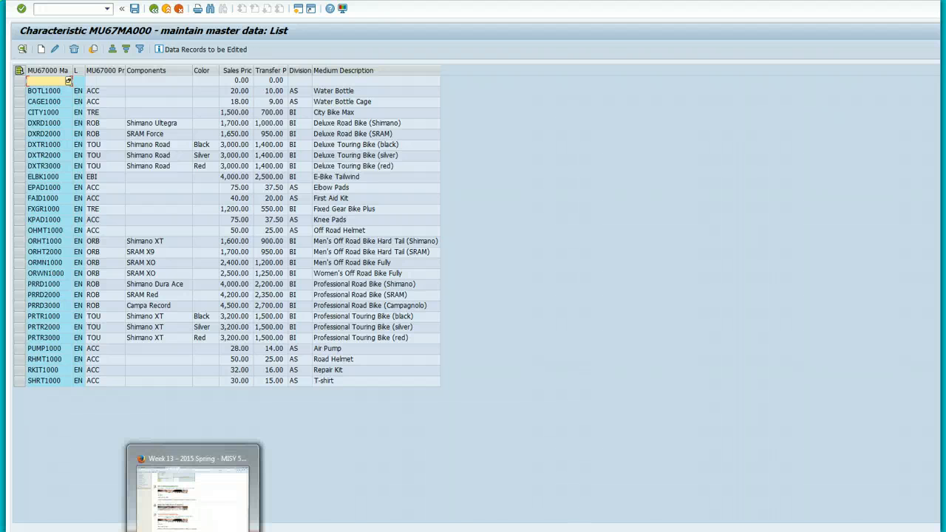
pyautogui.click(194, 529)
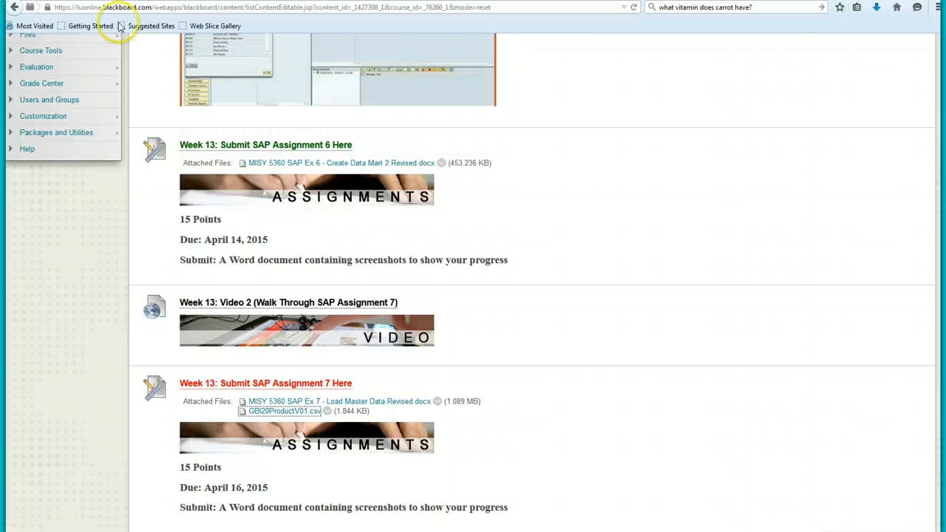